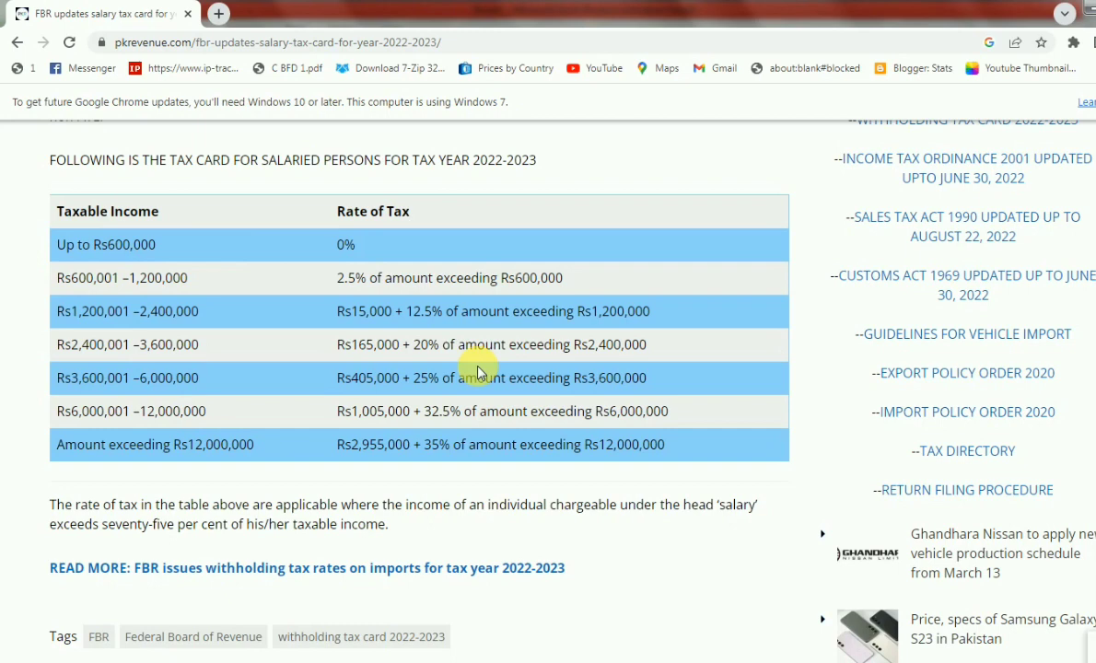
Leave the Chrome tax card for the blank Excel workbook and select cell B1.
{"action": "key", "text": "alt+Tab"}
{"action": "left_click", "coordinate": [176, 181]}
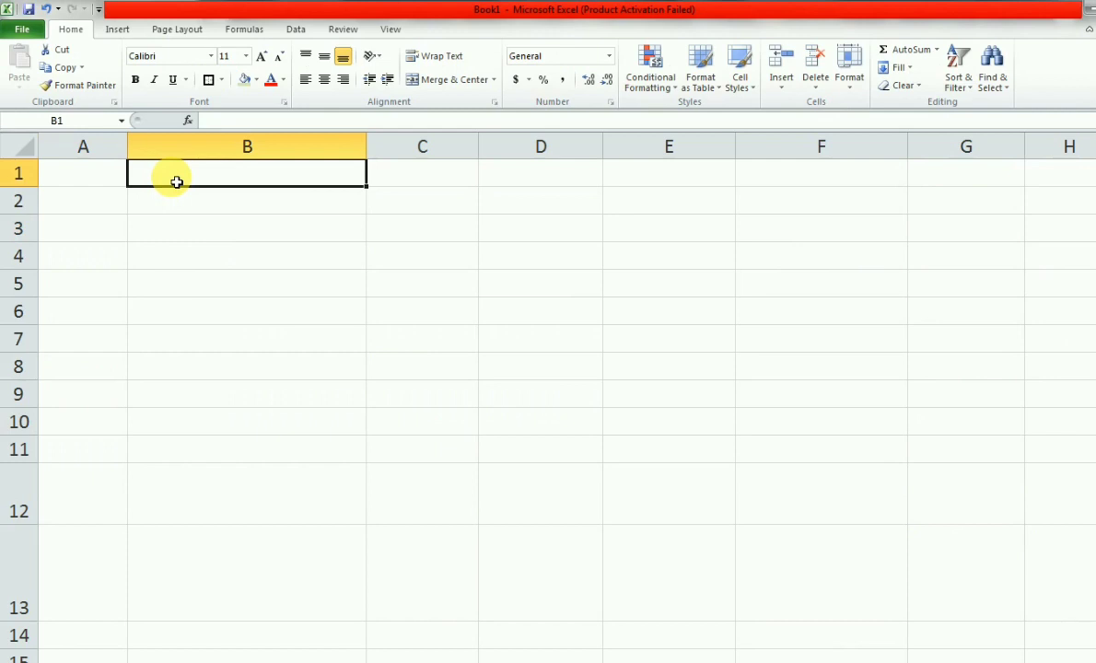
Enter the headings Tax Rate, Add, Limit, Remarks and Tax Payable across the top row.
{"action": "type", "text": "Tax Rate"}
{"action": "key", "text": "Tab"}
{"action": "type", "text": "Ad"}
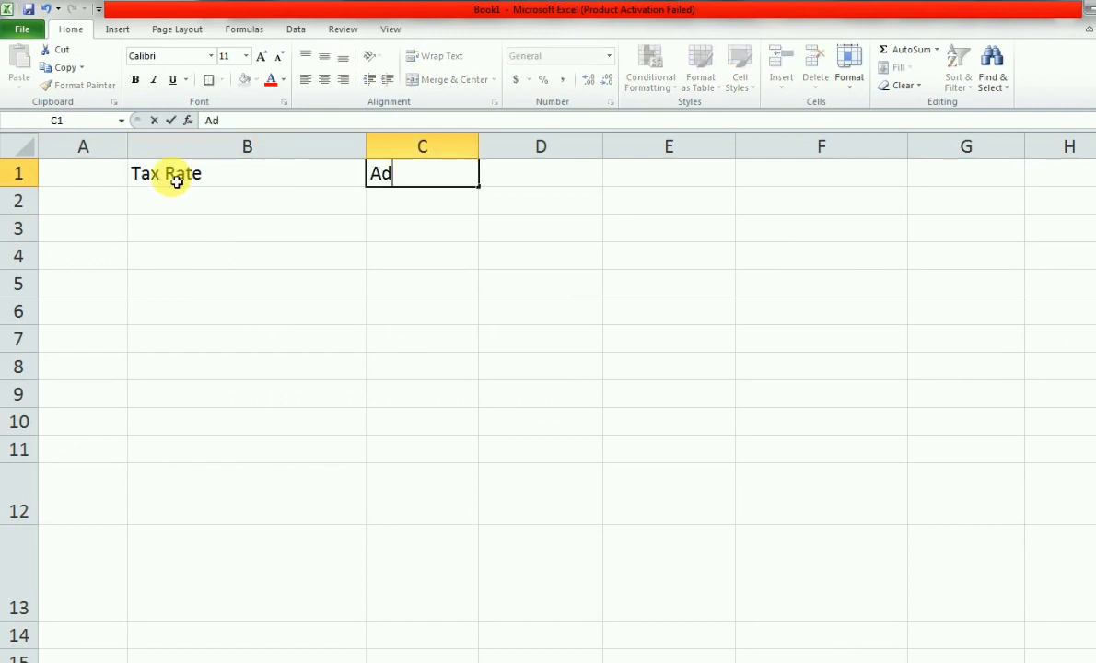
{"action": "type", "text": "d"}
{"action": "key", "text": "Tab"}
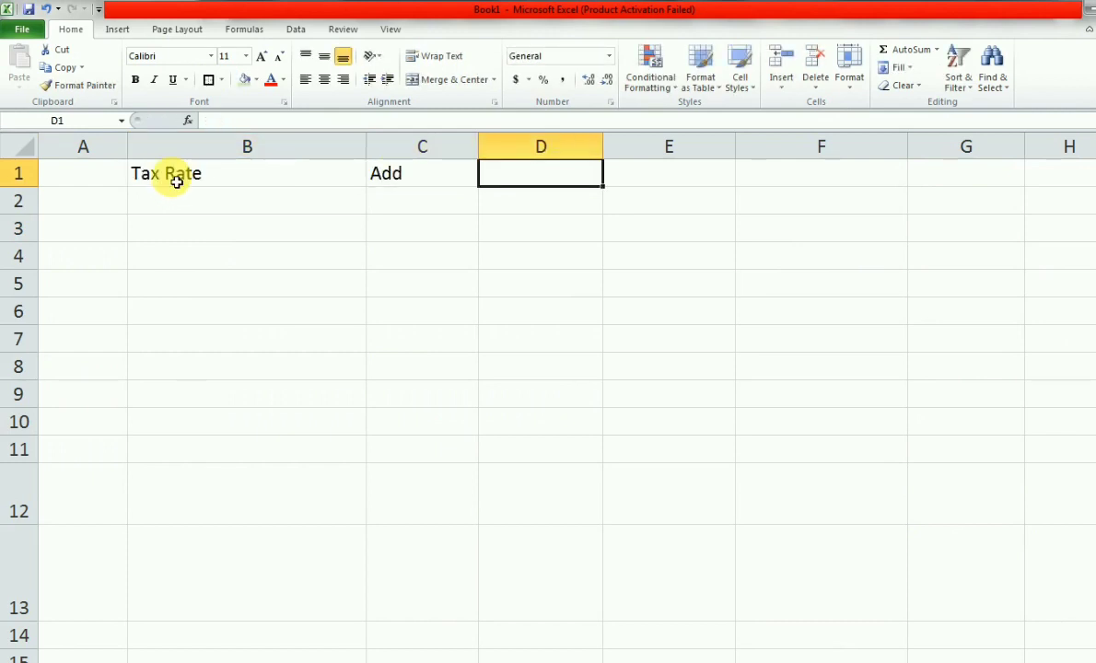
{"action": "type", "text": "Limit"}
{"action": "key", "text": "Tab"}
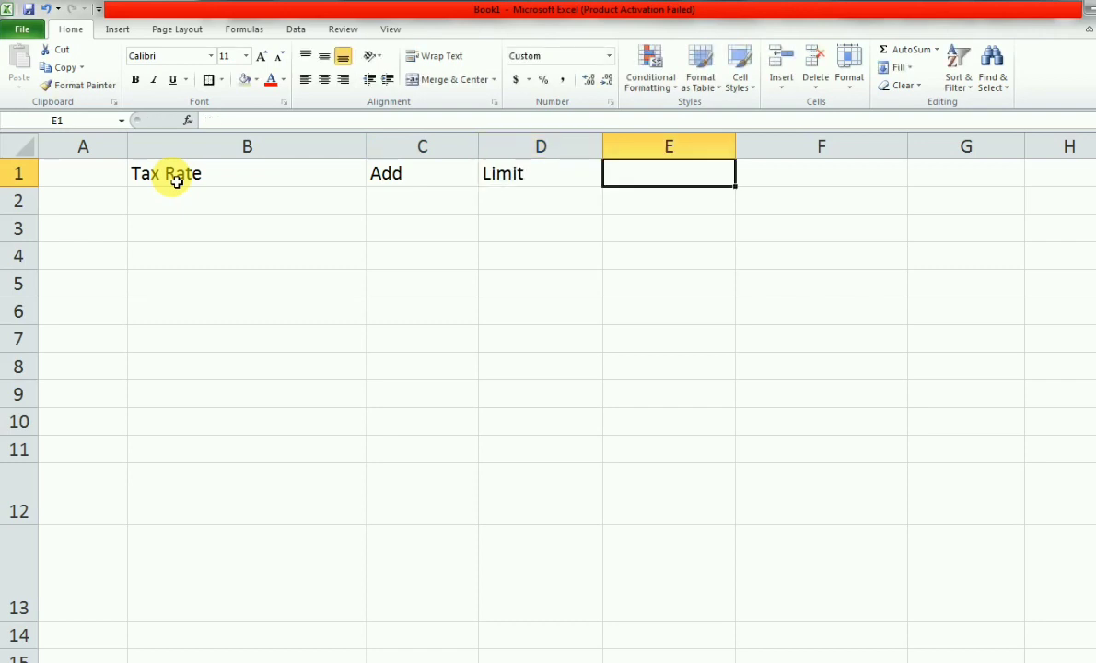
{"action": "type", "text": "Remar"}
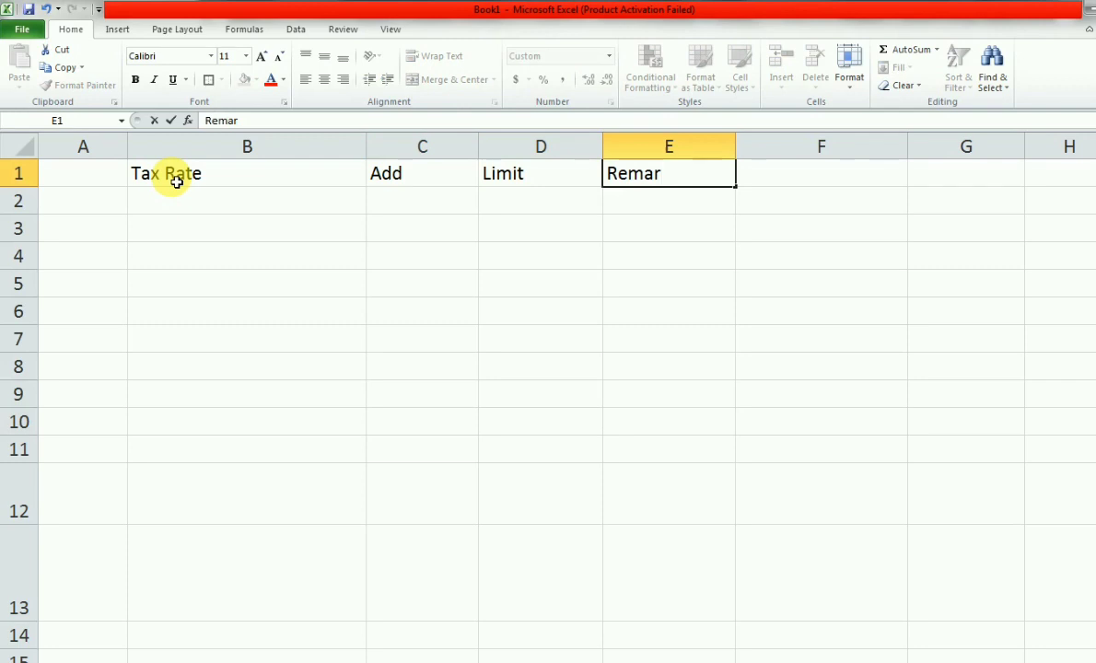
{"action": "type", "text": "ks"}
{"action": "key", "text": "Tab"}
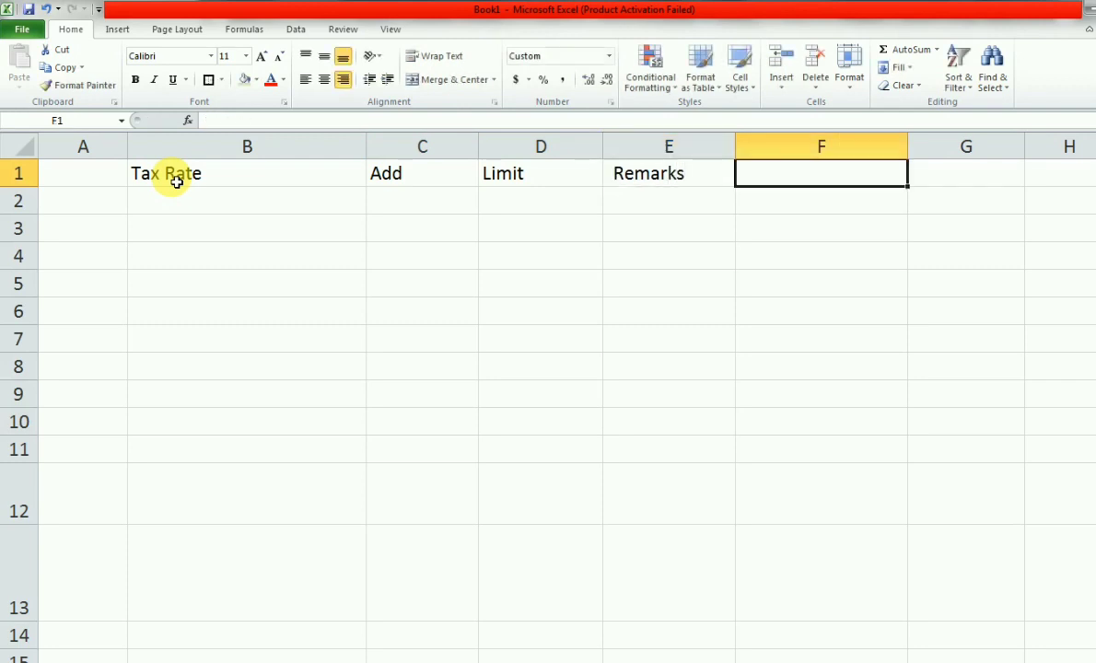
{"action": "type", "text": "Tax"}
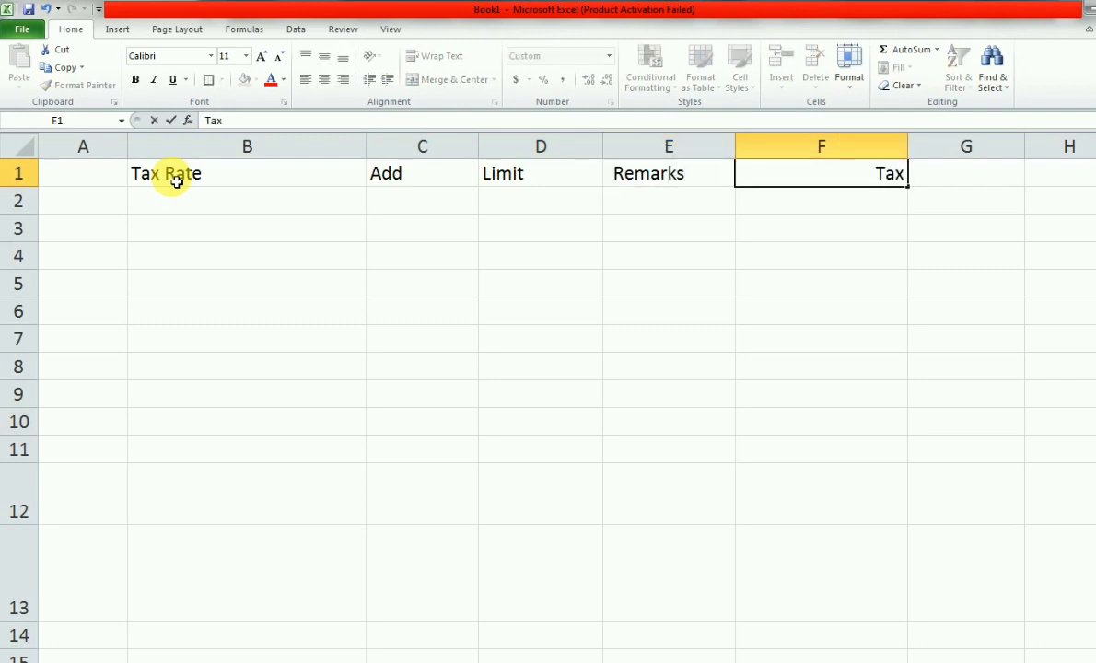
{"action": "type", "text": " Payable"}
{"action": "key", "text": "Return"}
Add the labels 'Input salary per Month' and 'Forcasted Annual Salary' in B12 and B13.
{"action": "key", "text": "Up"}
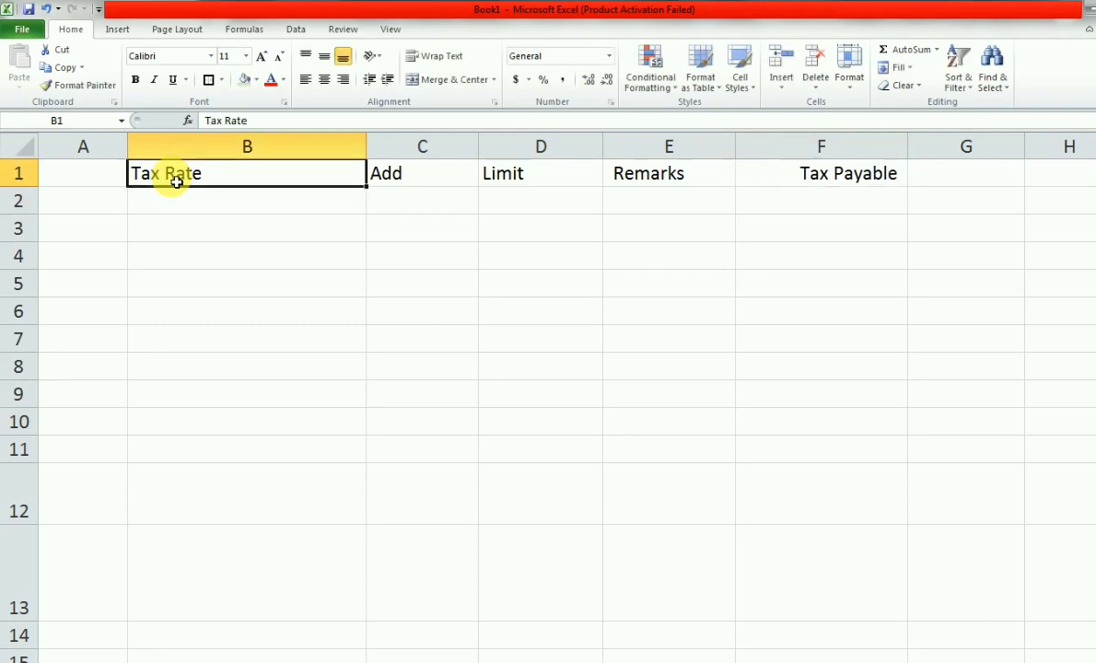
{"action": "key", "text": "Down"}
{"action": "key", "text": "Down"}
{"action": "key", "text": "Down"}
{"action": "key", "text": "Down"}
{"action": "key", "text": "Down"}
{"action": "key", "text": "Down"}
{"action": "key", "text": "Down"}
{"action": "key", "text": "Down"}
{"action": "key", "text": "Down"}
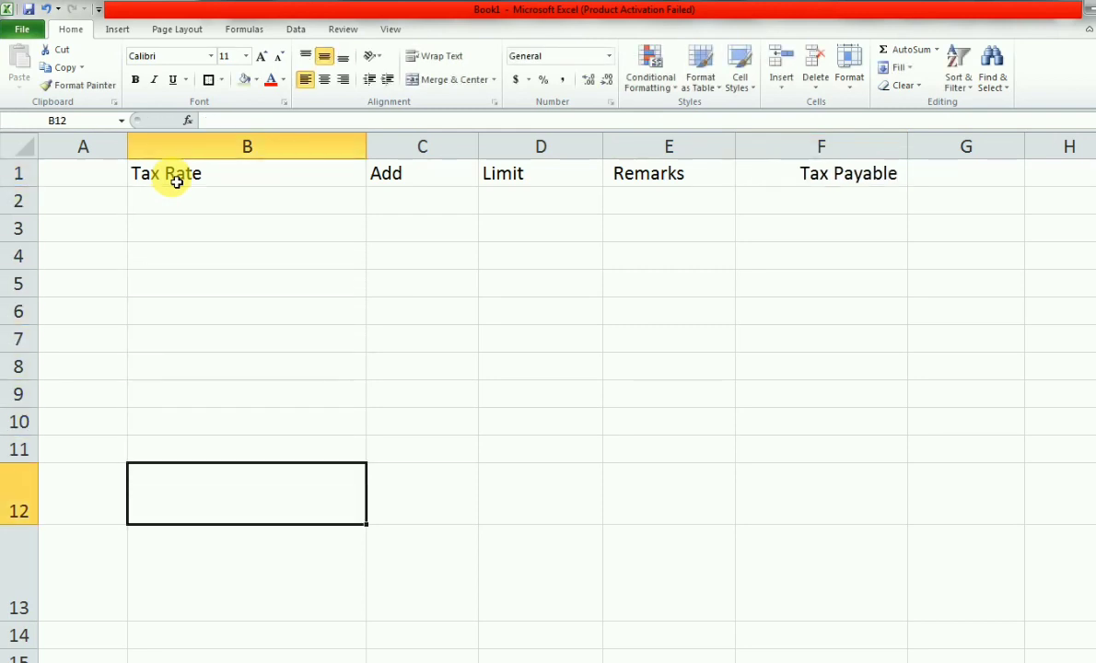
{"action": "type", "text": "Input"}
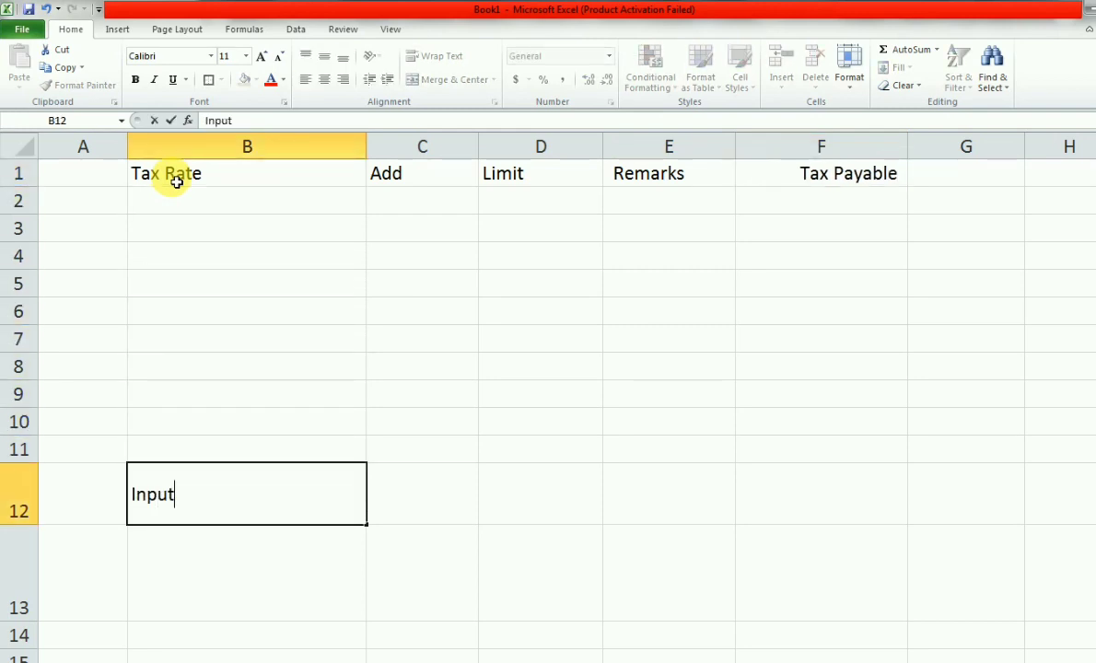
{"action": "type", "text": " salary per Month"}
{"action": "key", "text": "Return"}
{"action": "type", "text": "Fo"}
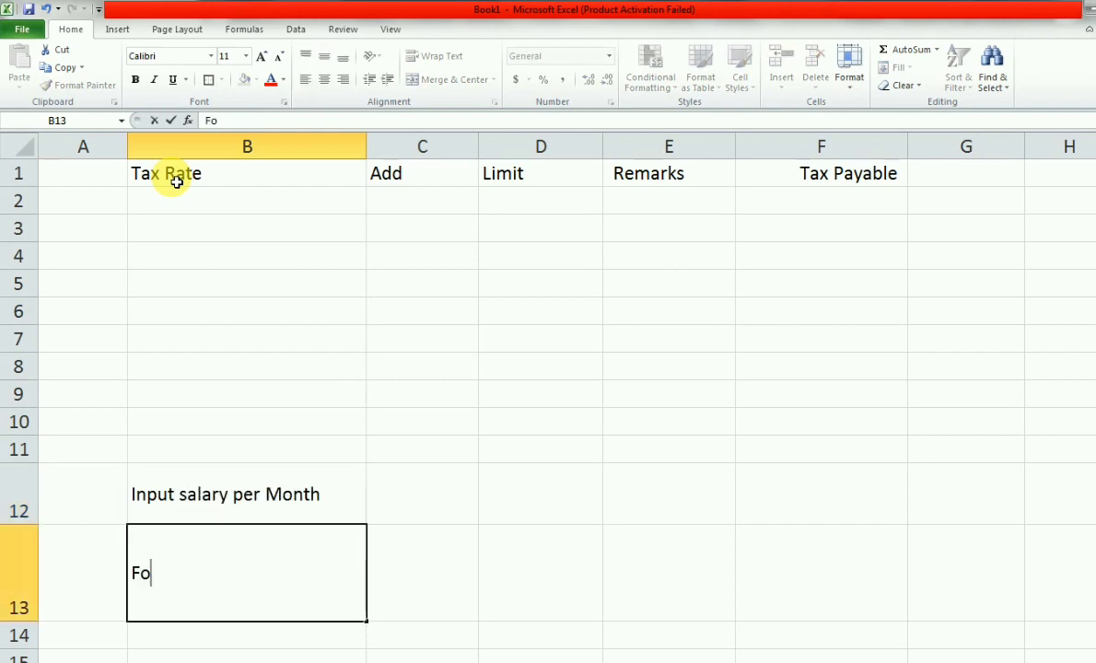
{"action": "type", "text": "rcasted "}
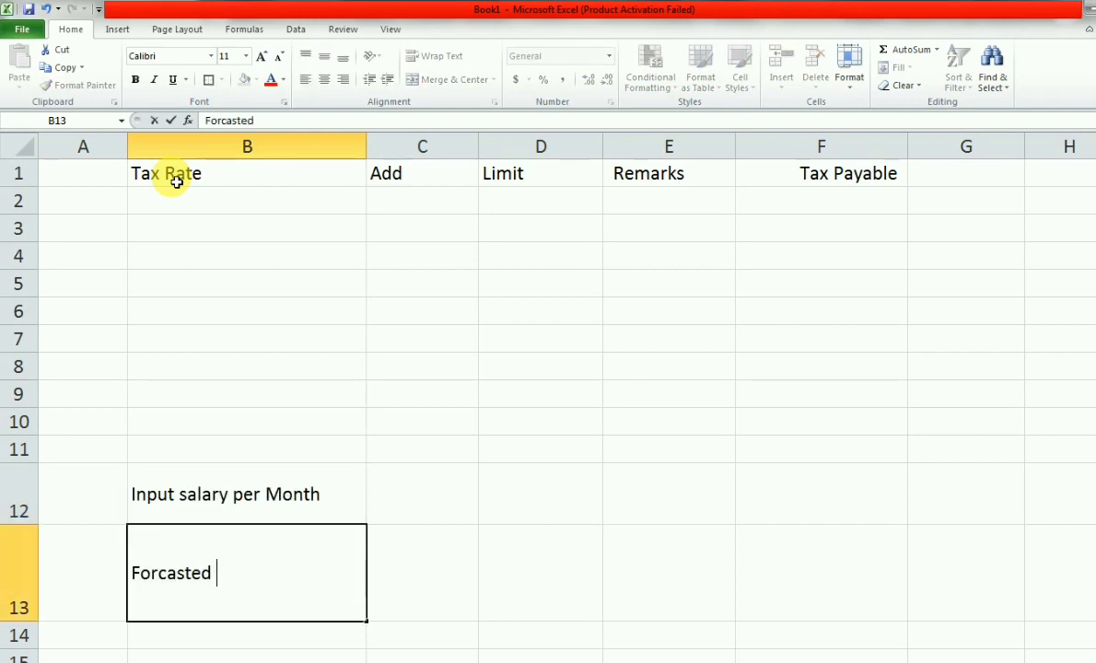
{"action": "type", "text": "ANnua"}
{"action": "key", "text": "BackSpace"}
{"action": "key", "text": "BackSpace"}
{"action": "key", "text": "BackSpace"}
{"action": "type", "text": "nnu"}
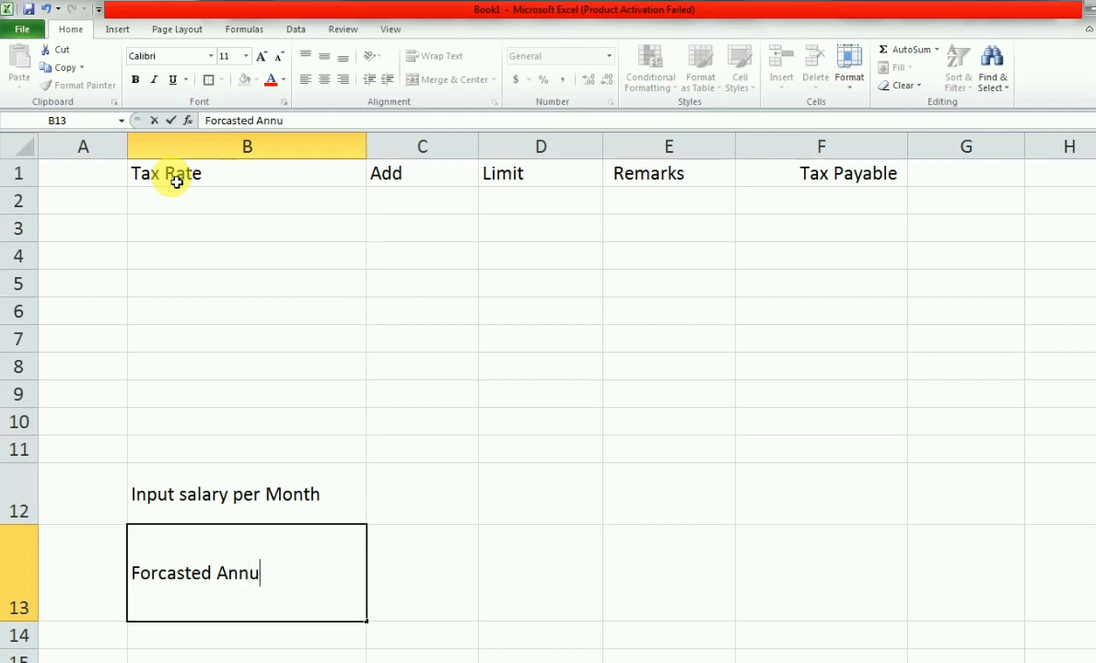
{"action": "type", "text": "al Salary"}
{"action": "key", "text": "Return"}
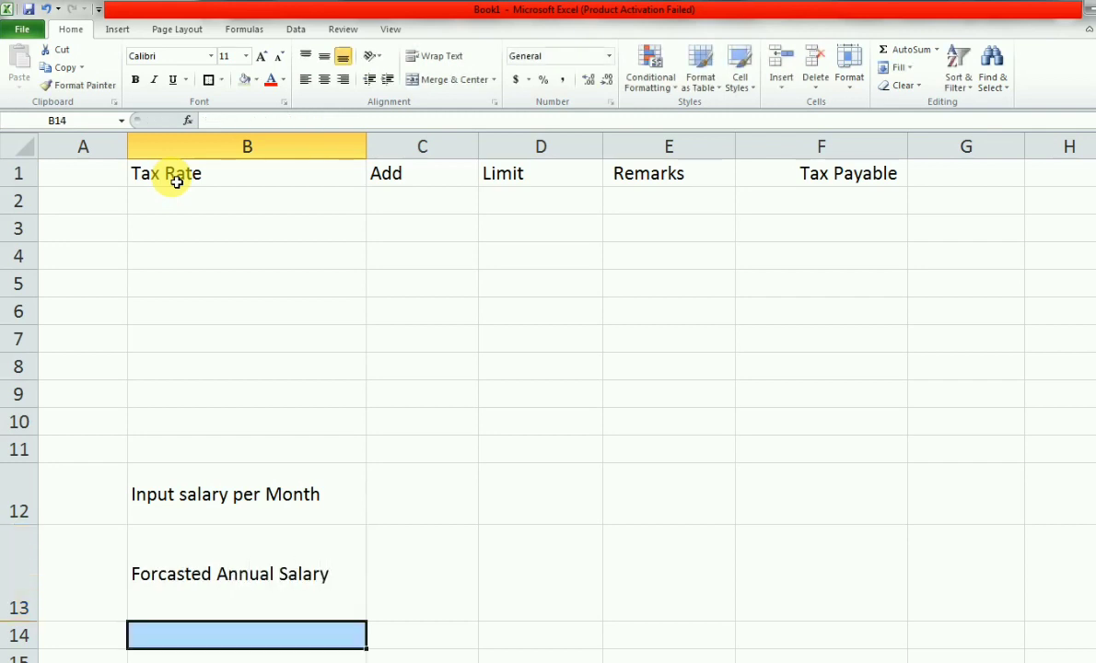
{"action": "key", "text": "Up"}
{"action": "key", "text": "Right"}
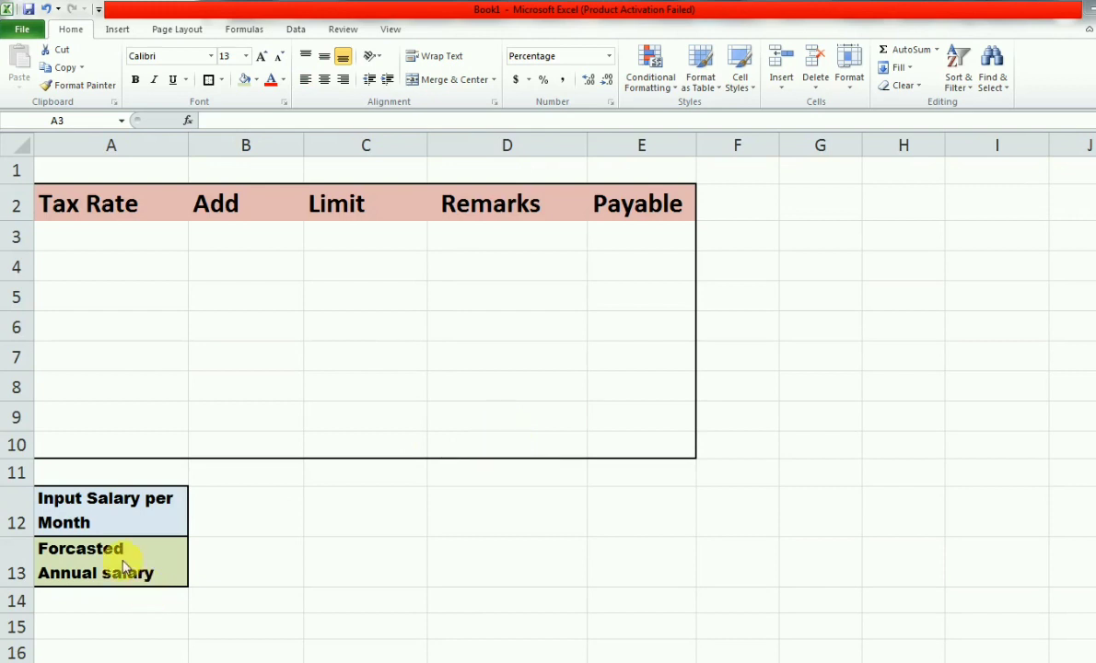
Select the monthly and forecasted annual salary label and value cells for formatting.
{"action": "left_click", "coordinate": [120, 499]}
{"action": "left_click", "coordinate": [212, 510]}
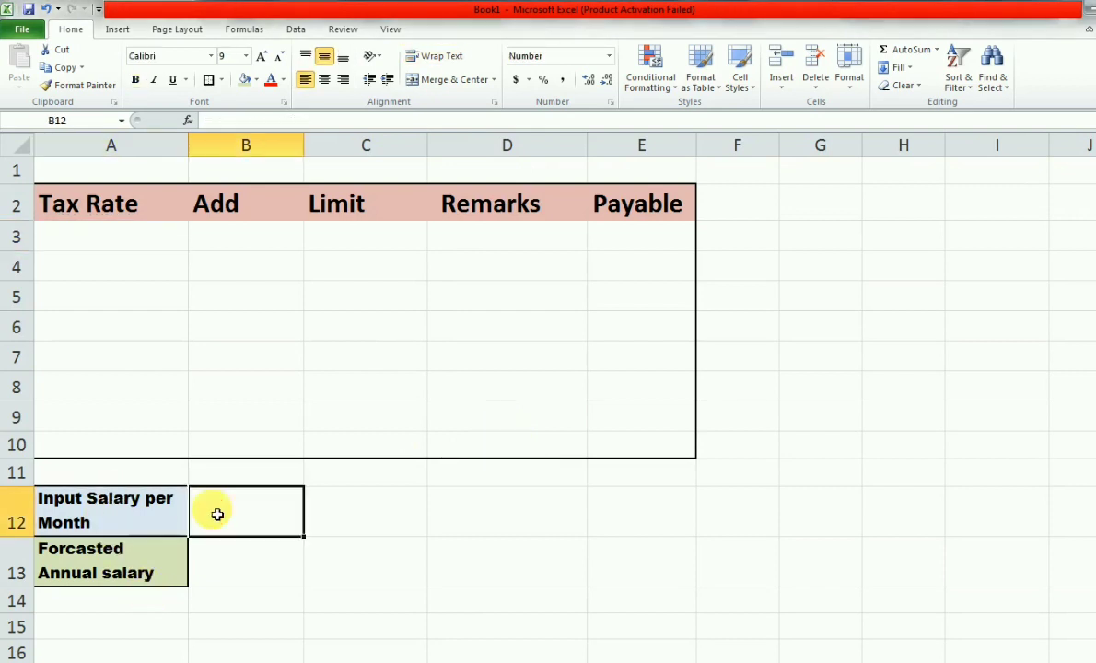
{"action": "left_click", "coordinate": [224, 574]}
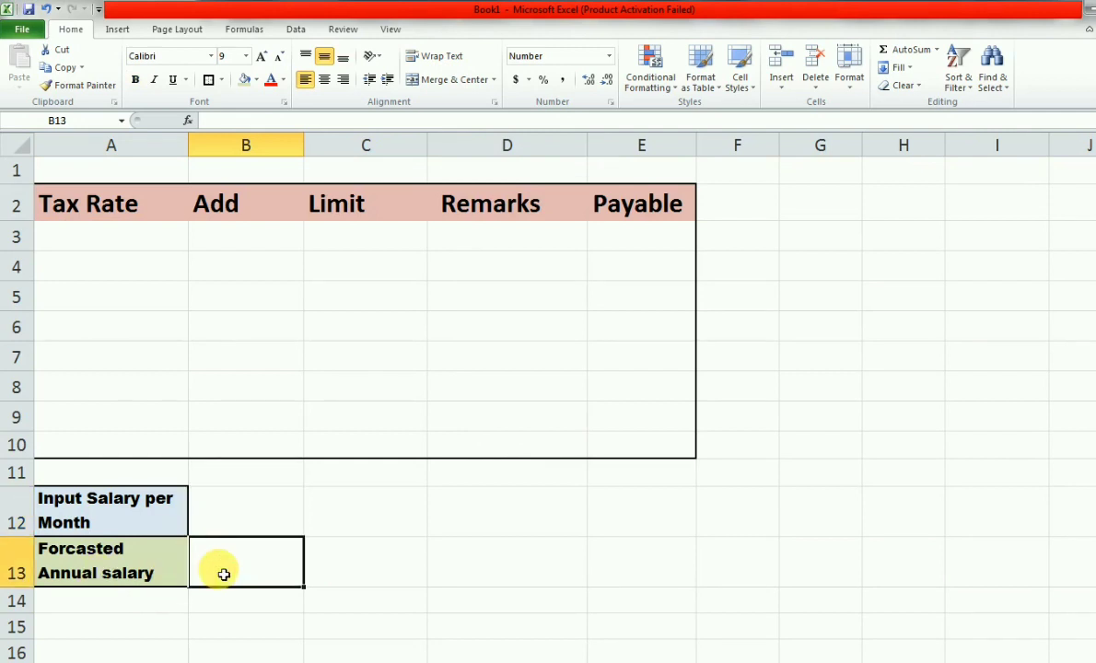
Enter tax rates 0%, 2.5%, 12.5%, 20%, 25%, 32.5% and 35% in A3:A9 from the tax card.
{"action": "left_click", "coordinate": [104, 262]}
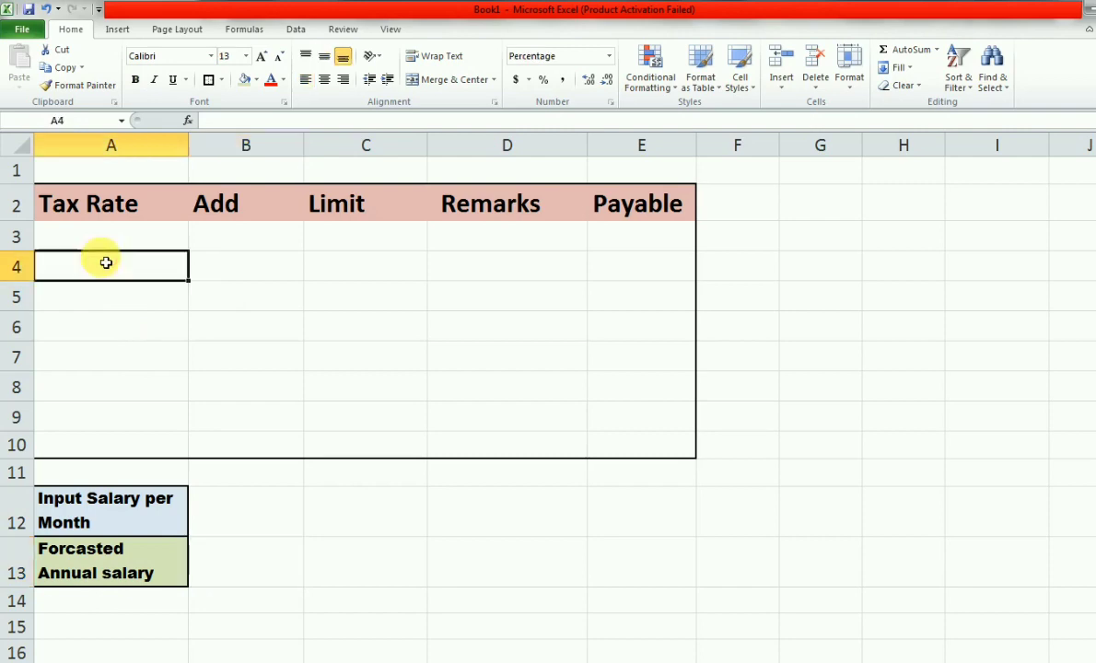
{"action": "key", "text": "Up"}
{"action": "key", "text": "Right"}
{"action": "key", "text": "Left"}
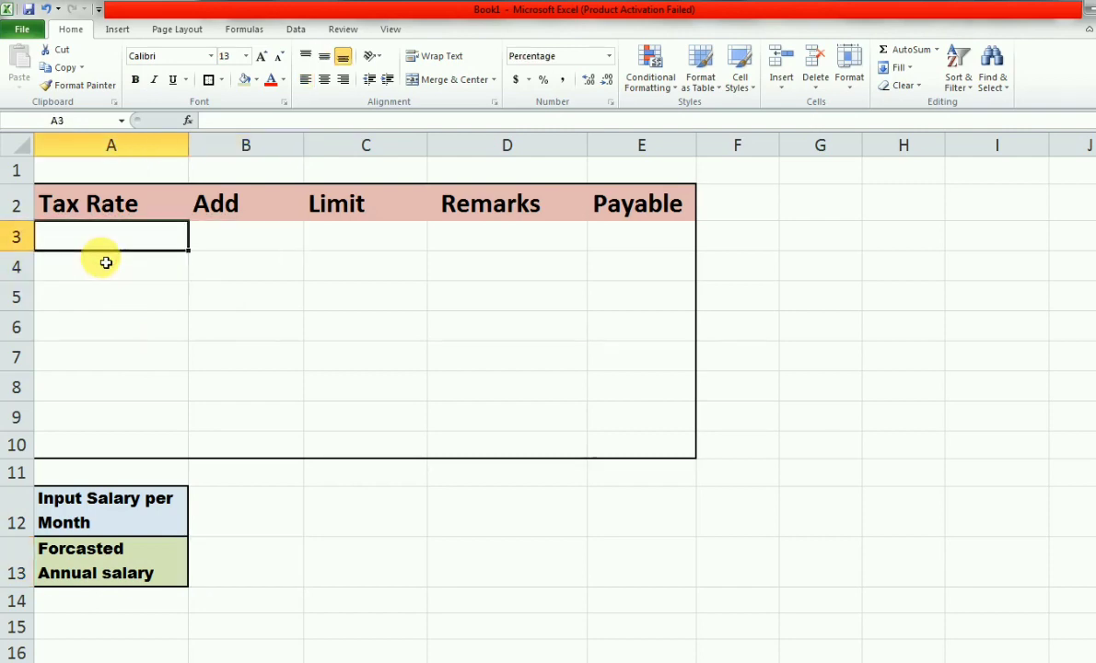
{"action": "key", "text": "alt+Tab"}
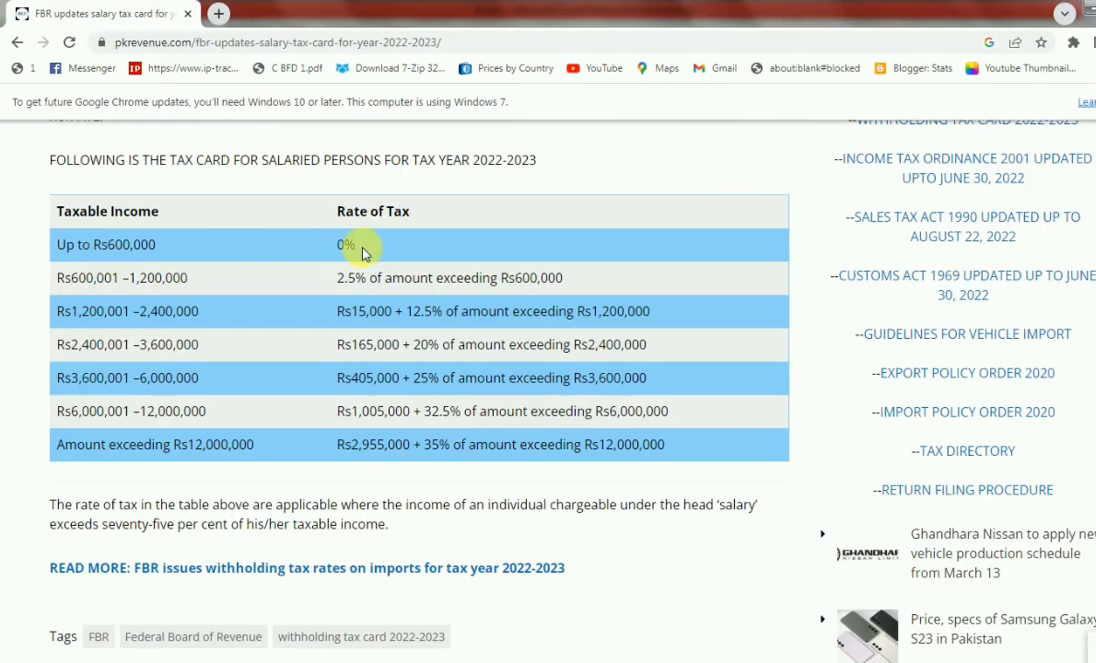
{"action": "key", "text": "alt+Tab"}
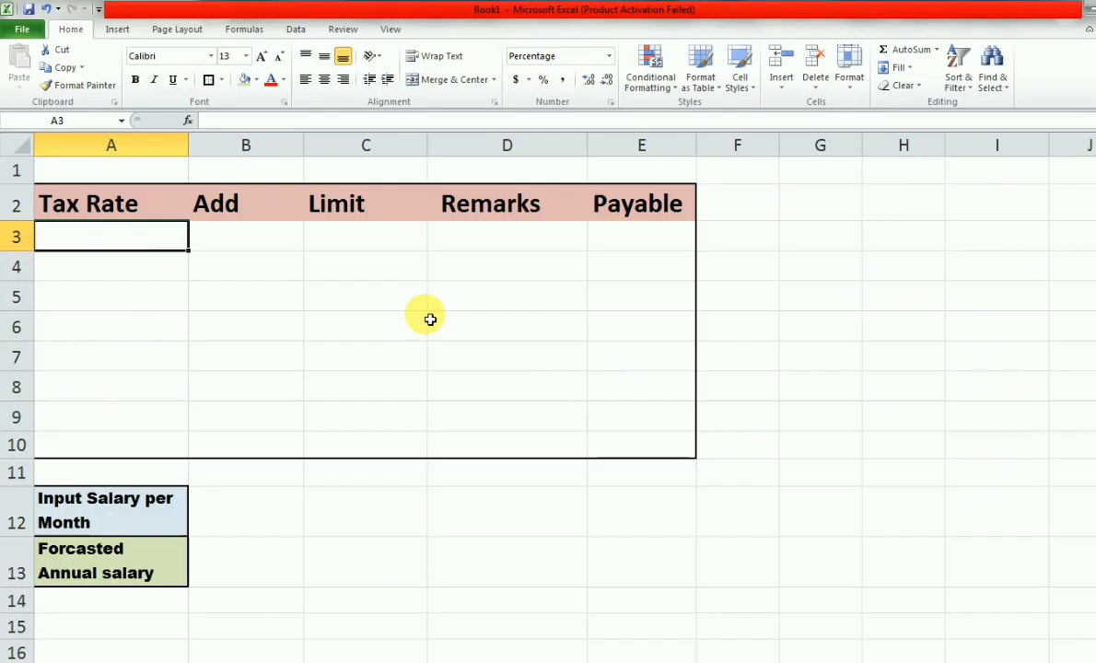
{"action": "left_click", "coordinate": [102, 263]}
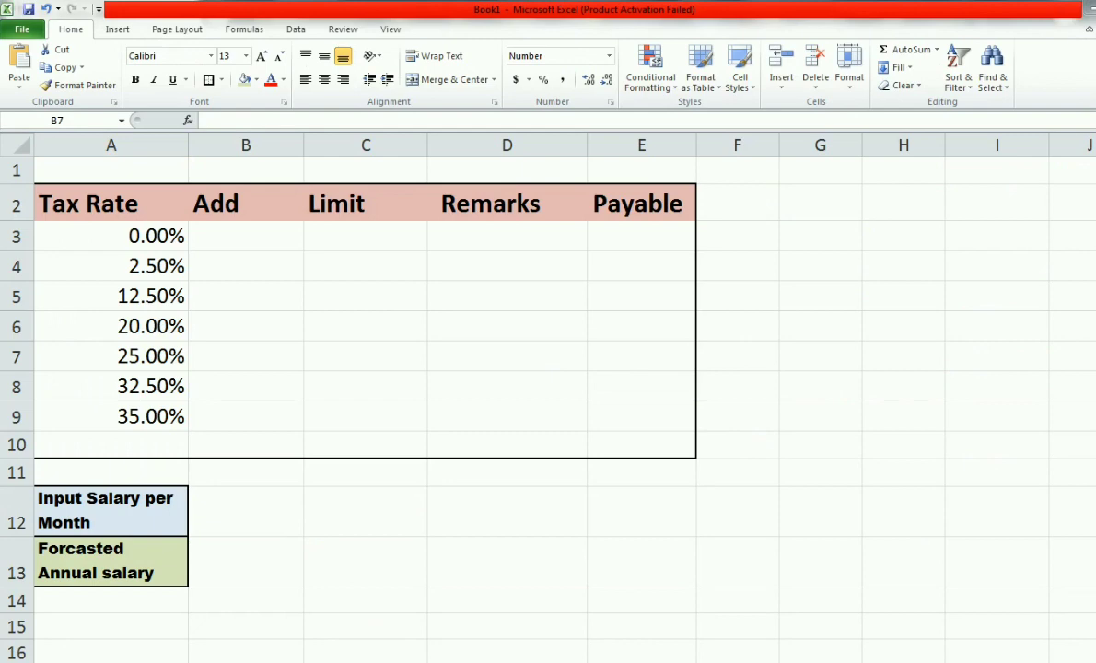
Fill B3:B9 with 0, 0, 15,000, 165,000, 405,000, 1,005,000 and 2,955,000 from the tax card.
{"action": "key", "text": "alt+Tab"}
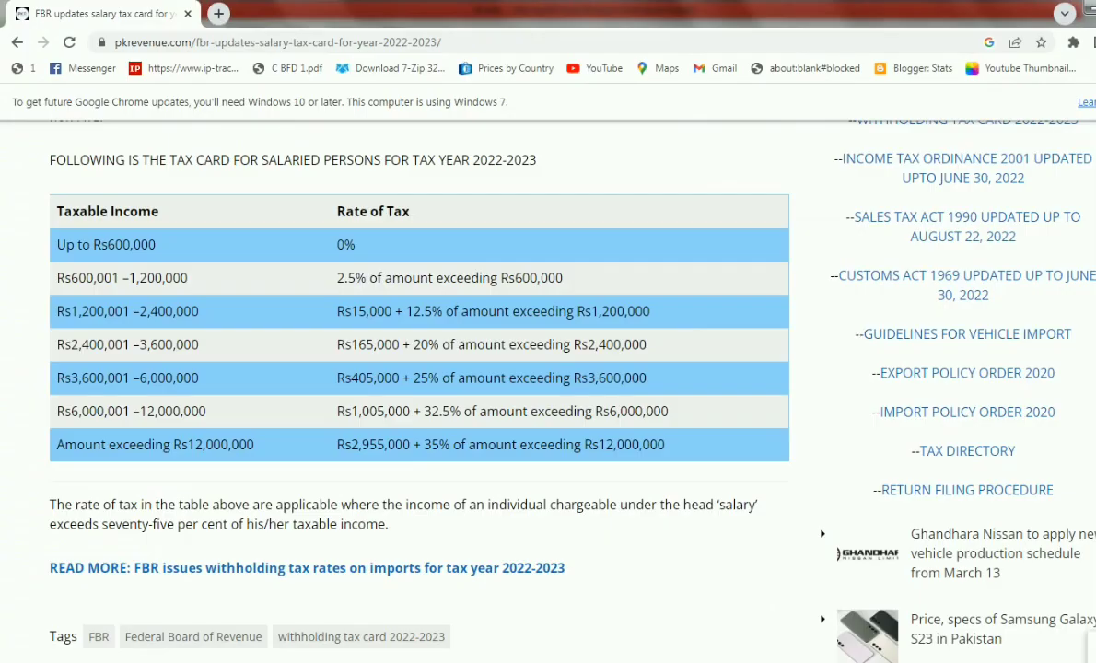
{"action": "key", "text": "alt+Tab"}
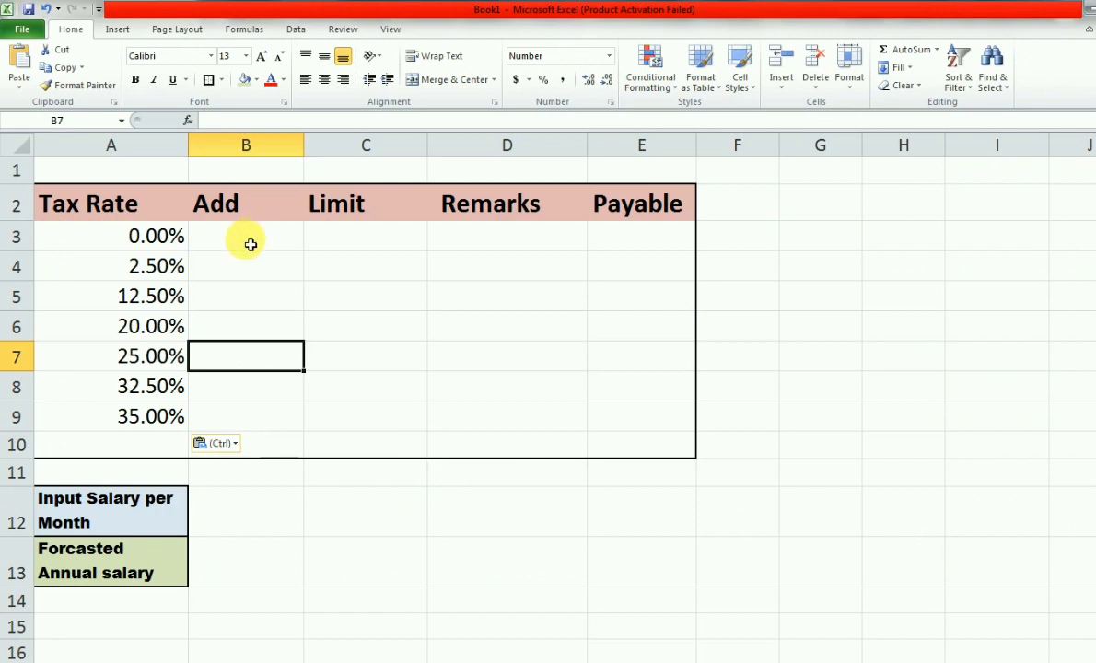
{"action": "left_click", "coordinate": [251, 244]}
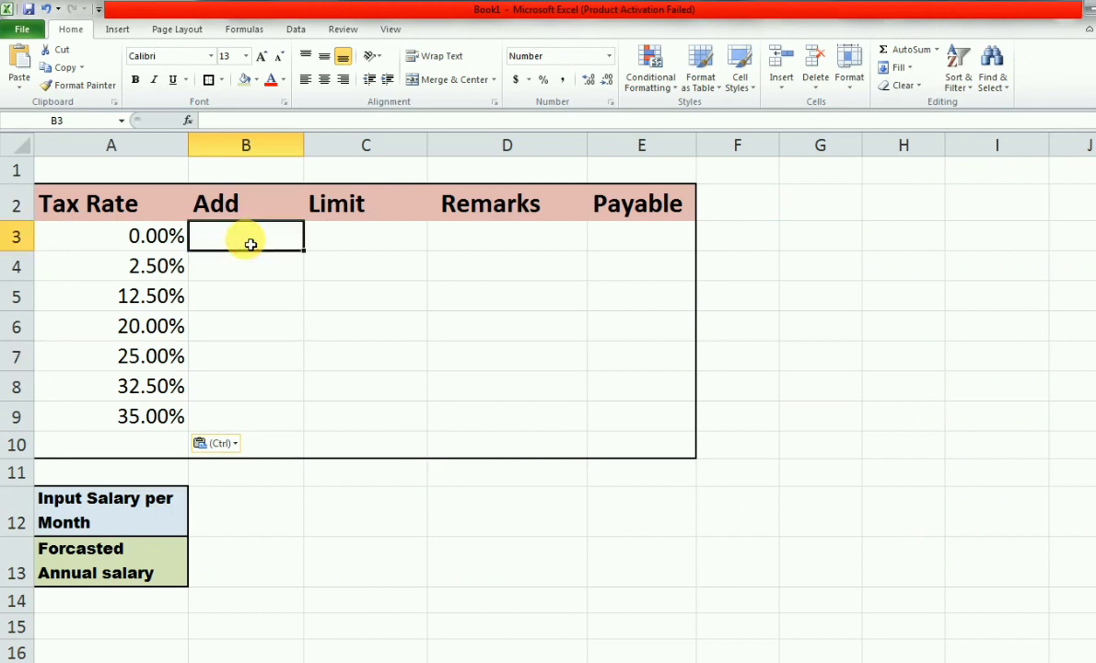
{"action": "key", "text": "alt+Tab"}
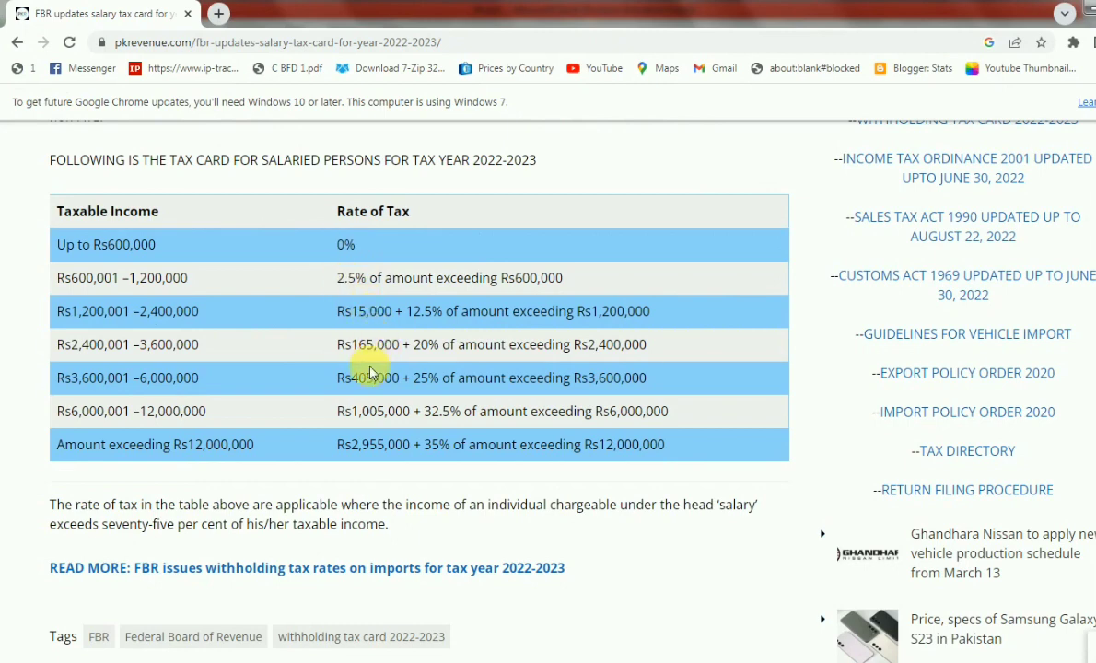
{"action": "key", "text": "alt+Tab"}
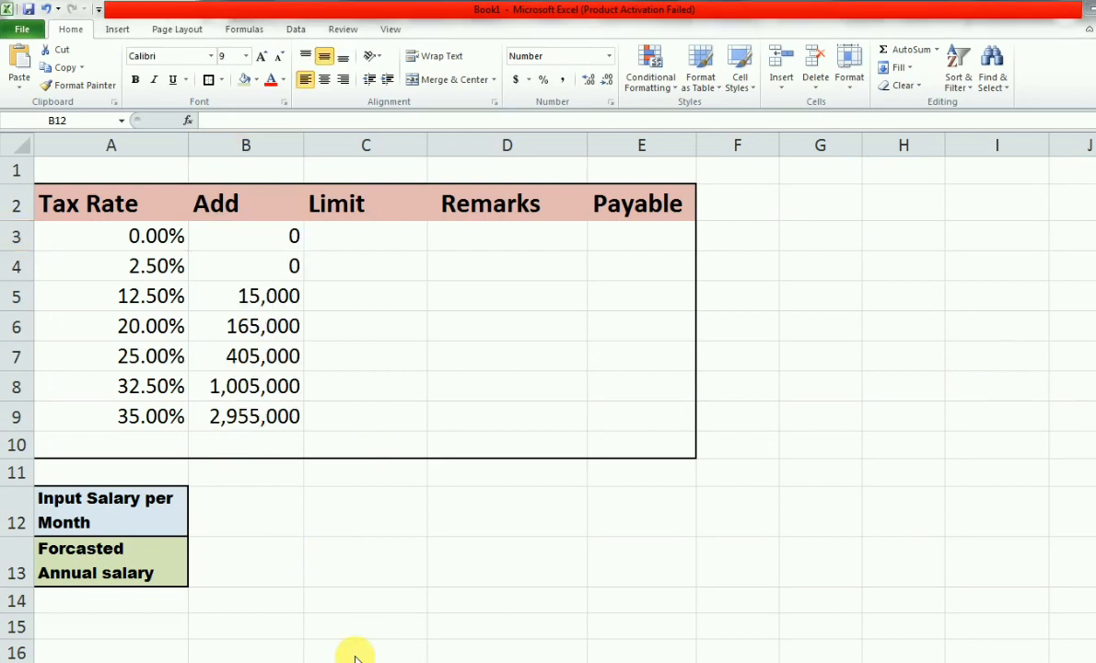
{"action": "left_click", "coordinate": [365, 241]}
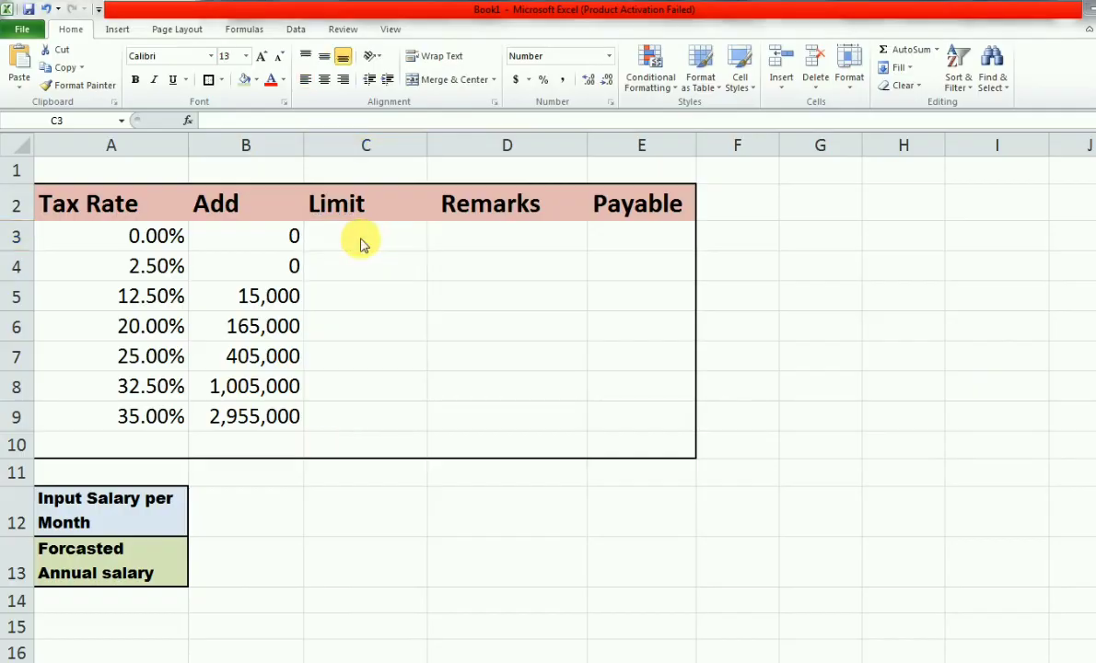
Fill C3:C9 with limits 0 through 12,000,000 and compare them with the online tax card.
{"action": "key", "text": "alt+Tab"}
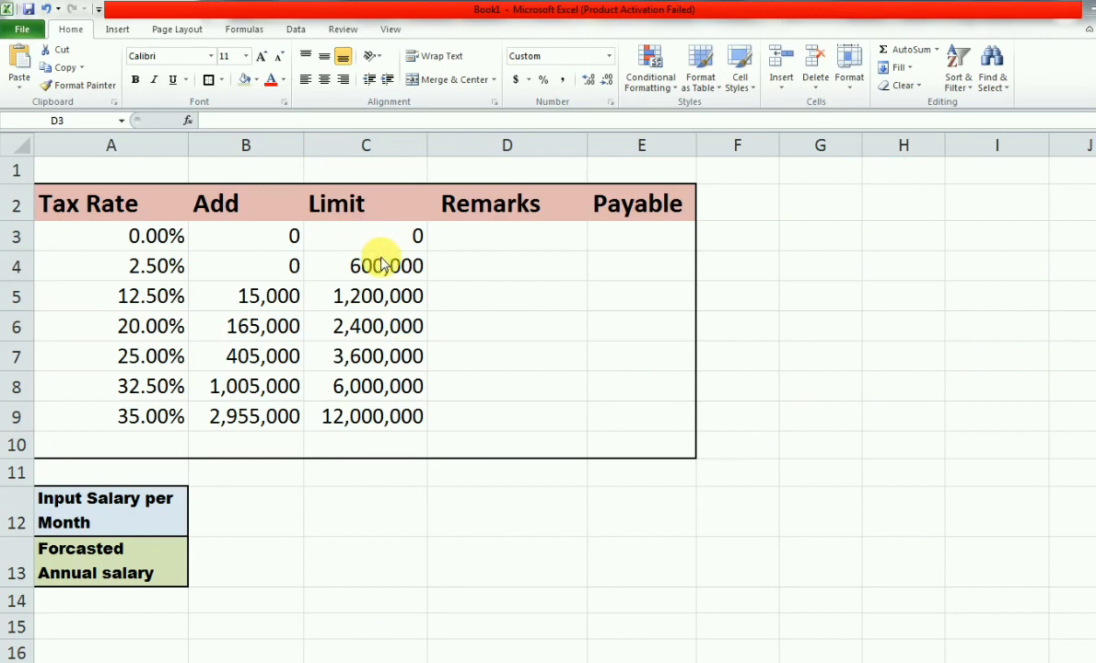
{"action": "left_click", "coordinate": [396, 237]}
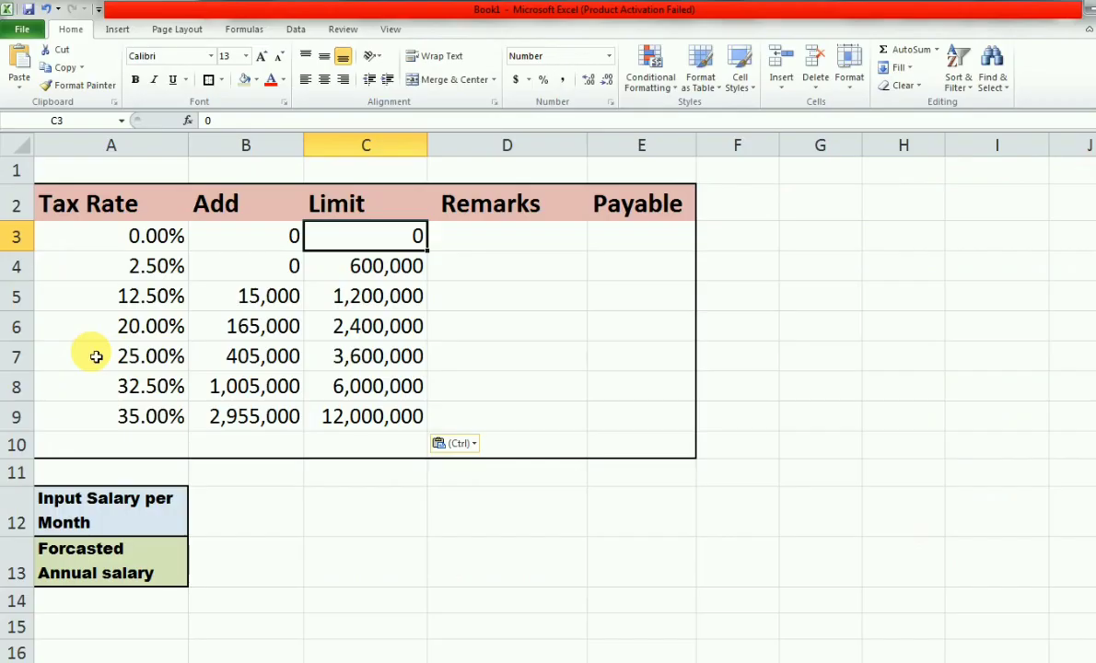
{"action": "key", "text": "alt+Tab"}
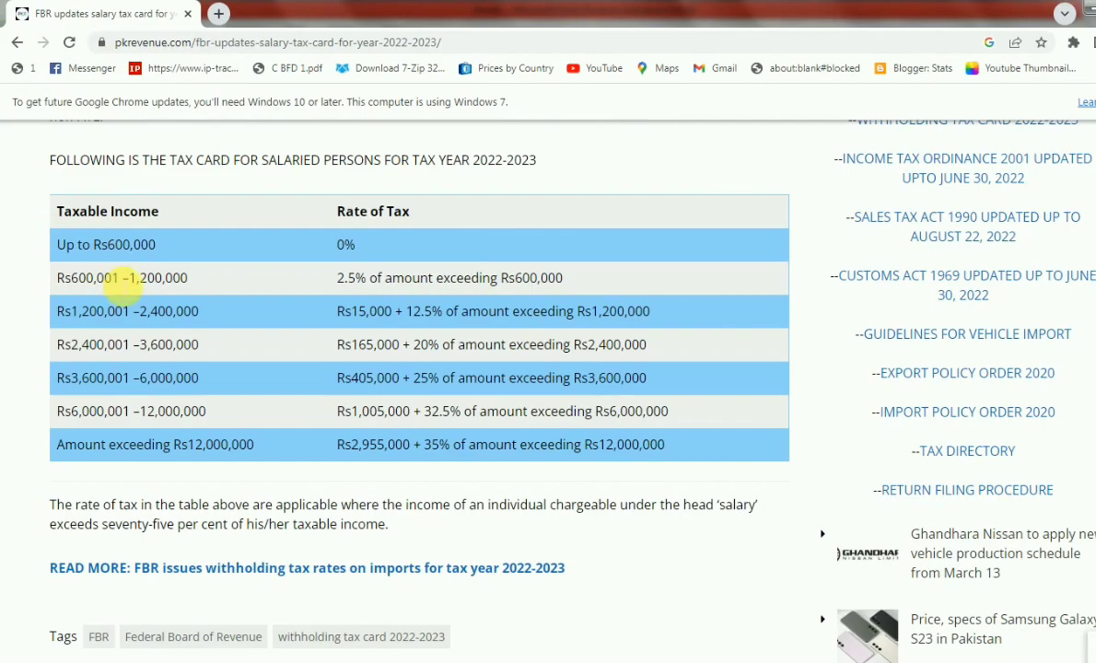
{"action": "key", "text": "alt+Tab"}
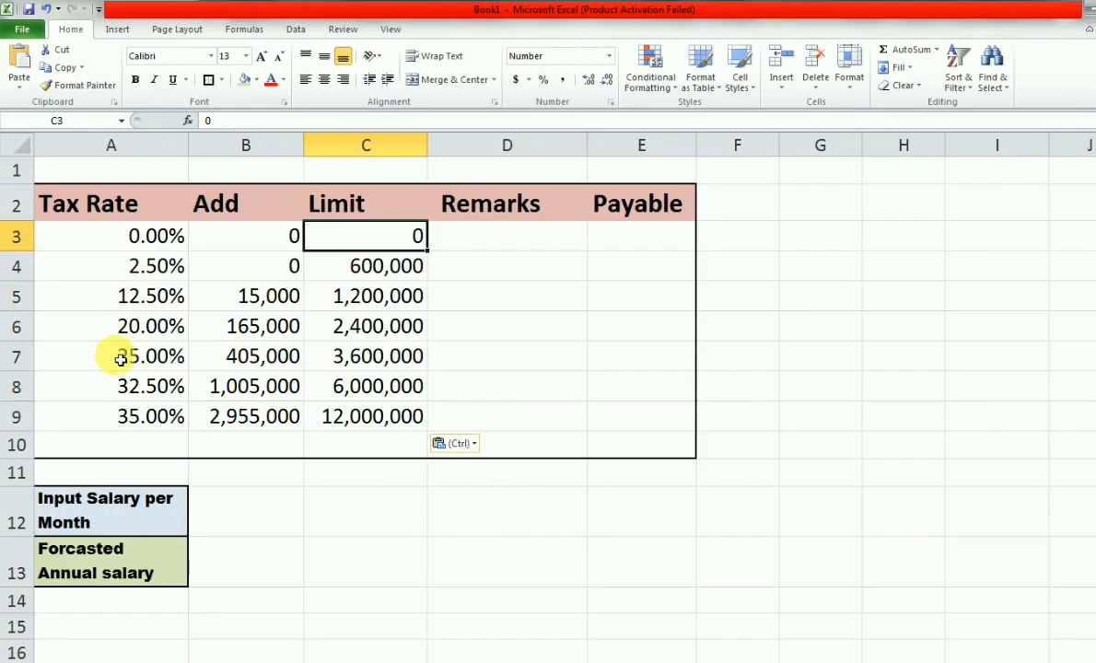
{"action": "left_click", "coordinate": [487, 236]}
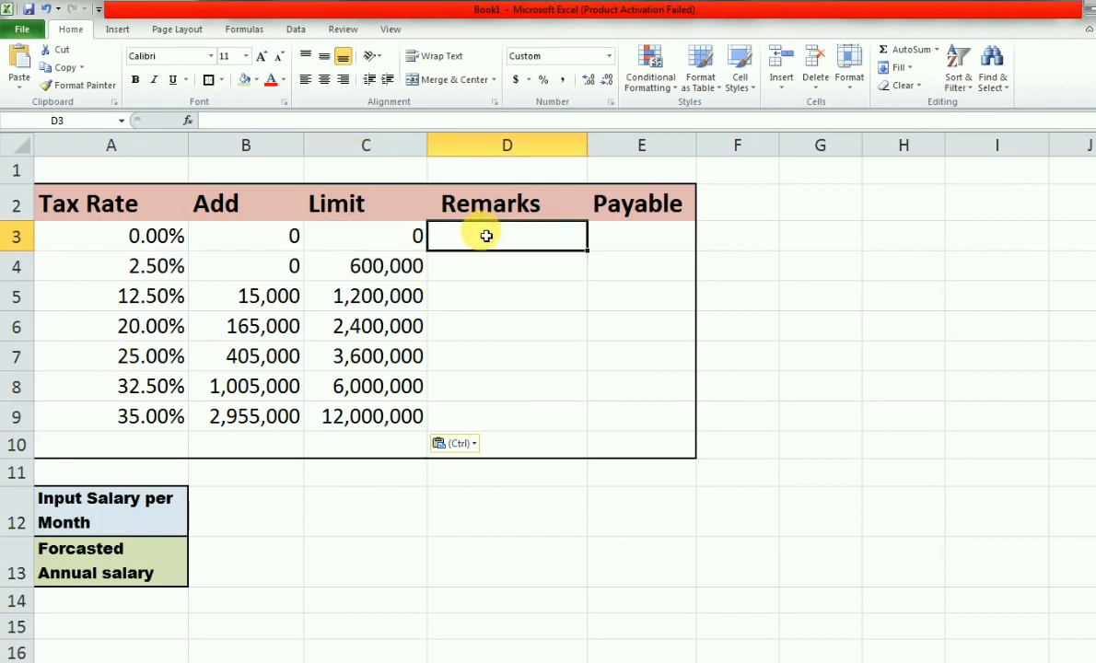
Set the forecasted annual salary in B13 to =B12*12.
{"action": "left_click", "coordinate": [262, 556]}
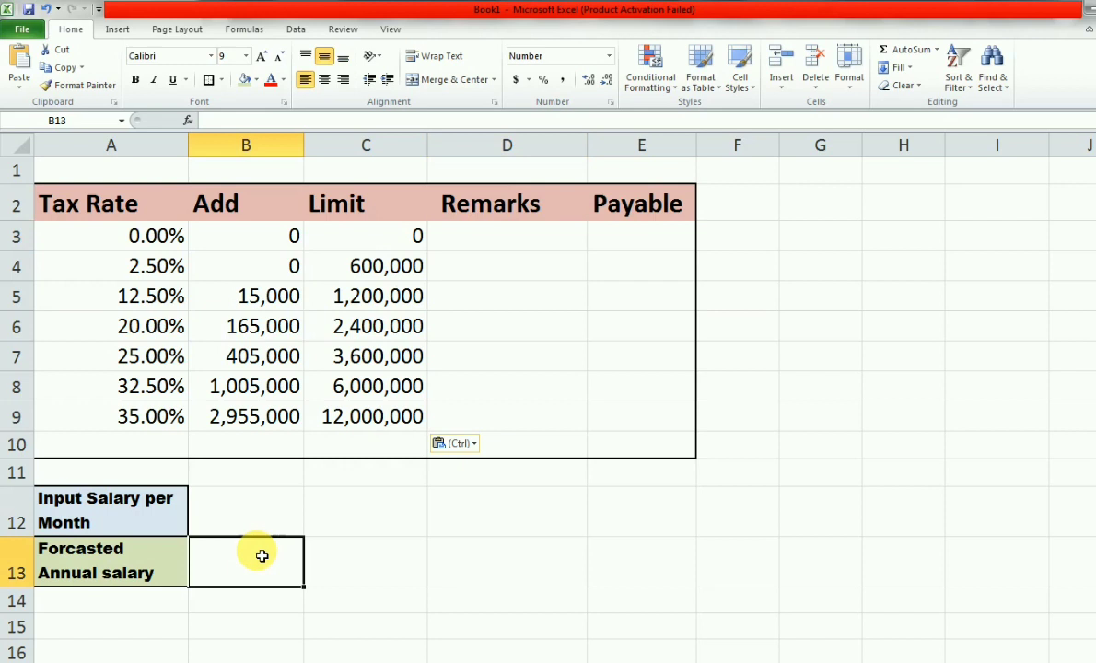
{"action": "type", "text": "="}
{"action": "key", "text": "Up"}
{"action": "type", "text": "*"}
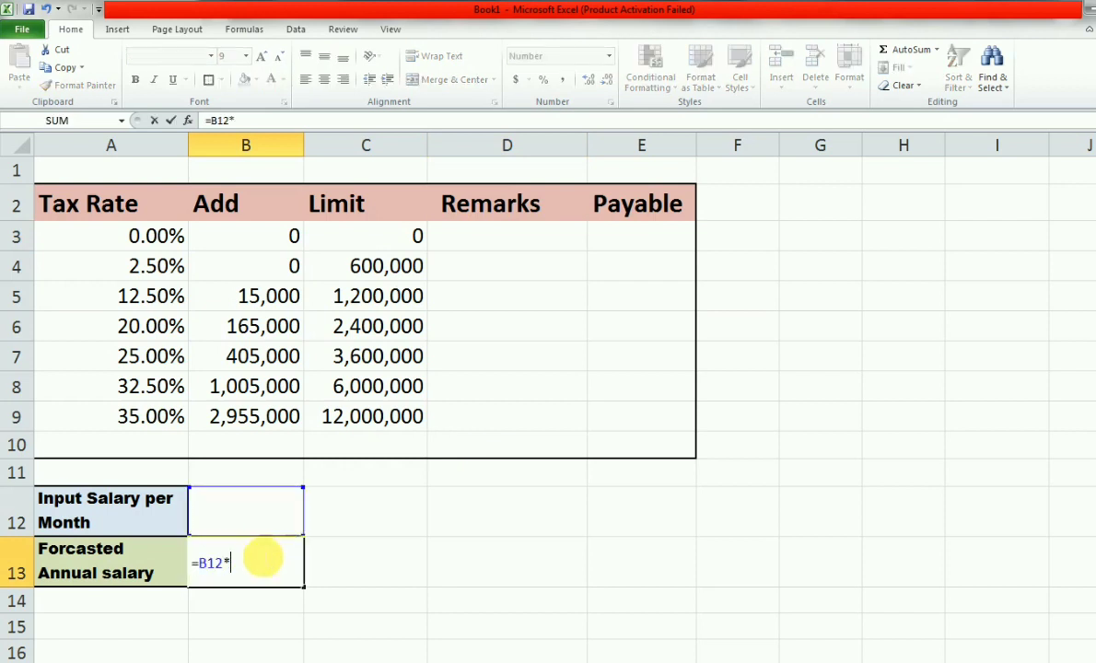
{"action": "type", "text": "12"}
{"action": "key", "text": "Return"}
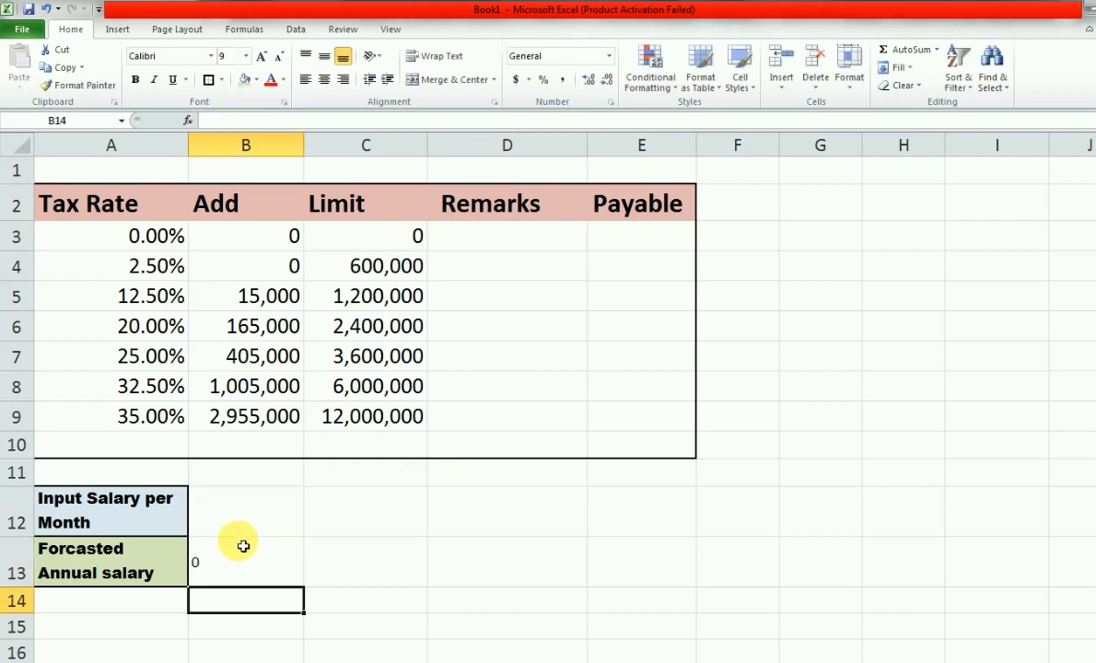
Start the D3 Remarks formula with the test IF(AND(B13>C3,B13<C4).
{"action": "left_click", "coordinate": [493, 248]}
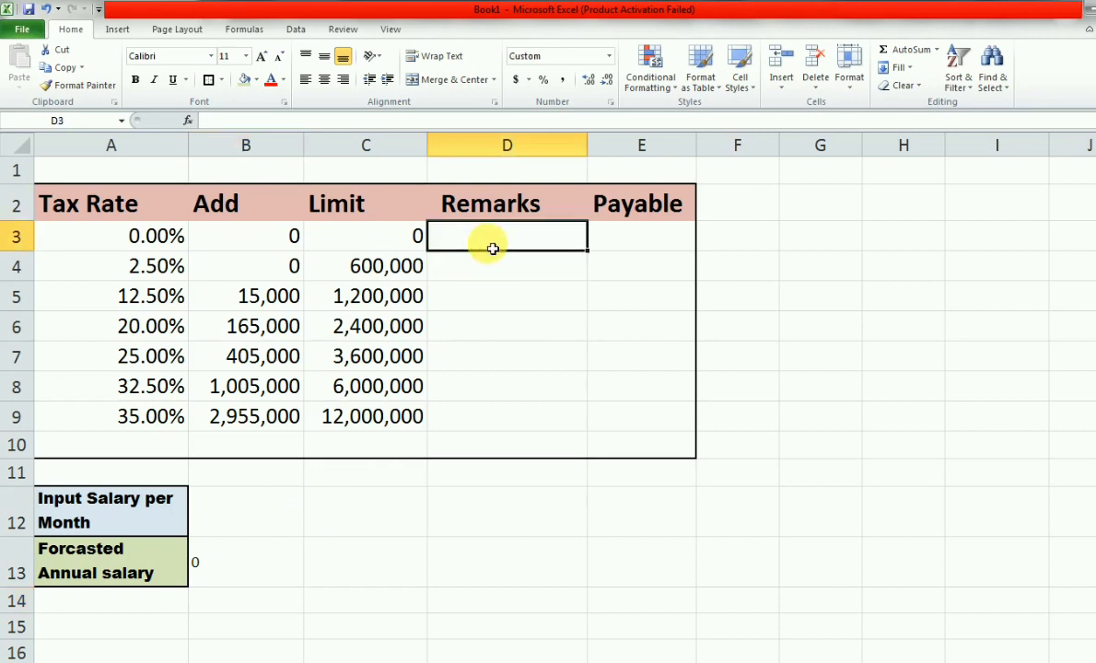
{"action": "type", "text": "="}
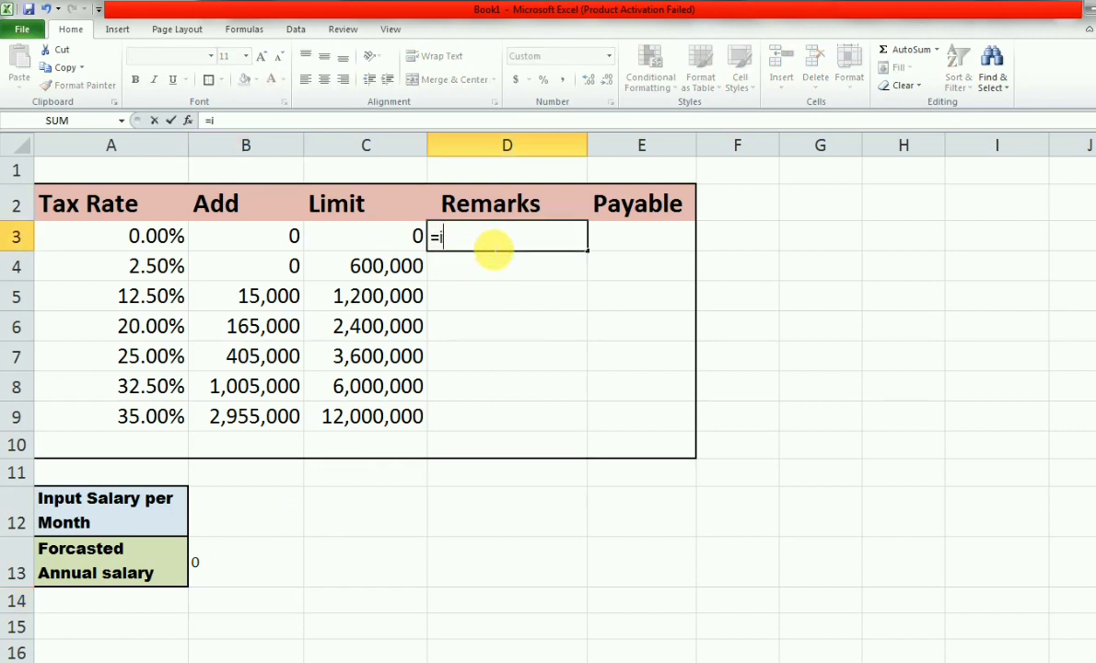
{"action": "type", "text": "if(and("}
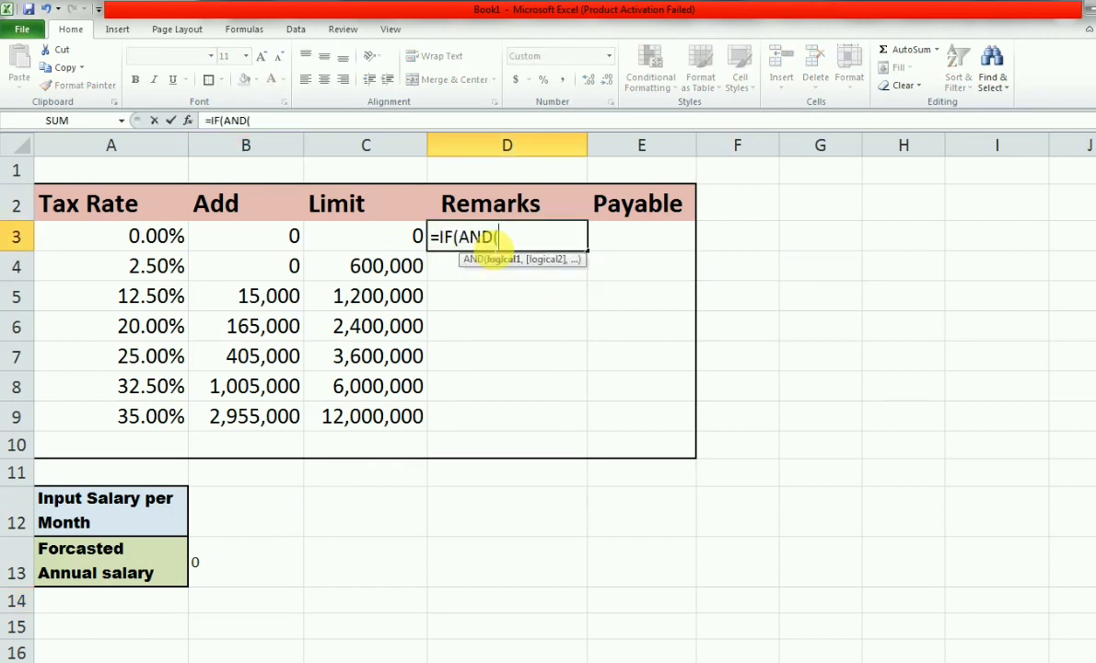
{"action": "left_click", "coordinate": [252, 550]}
{"action": "type", "text": ">"}
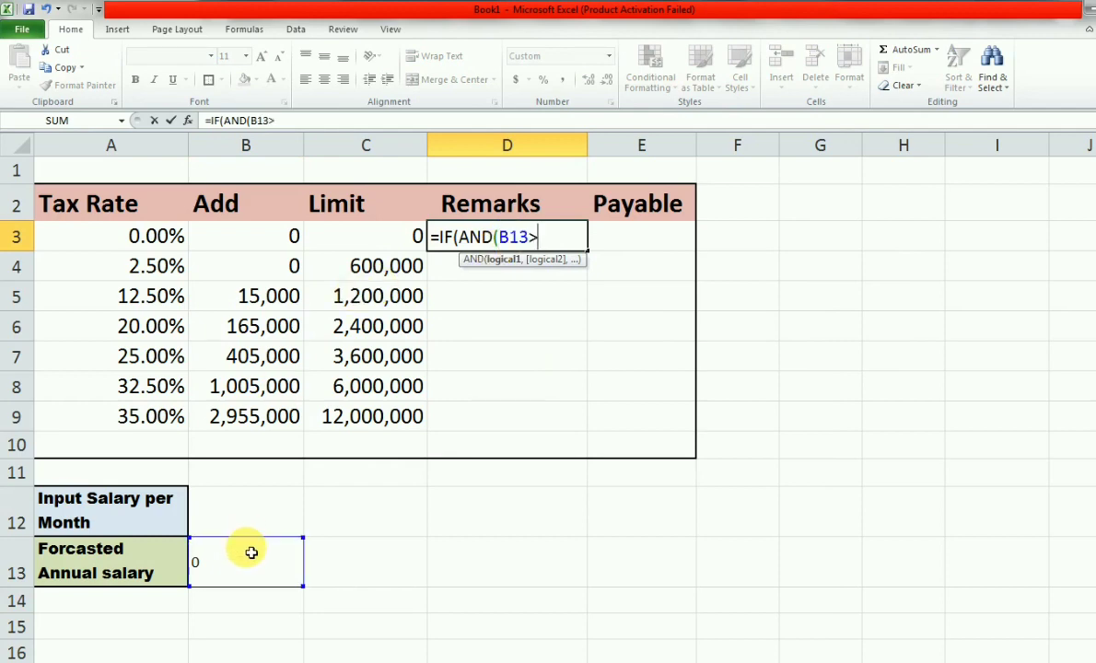
{"action": "left_click", "coordinate": [392, 238]}
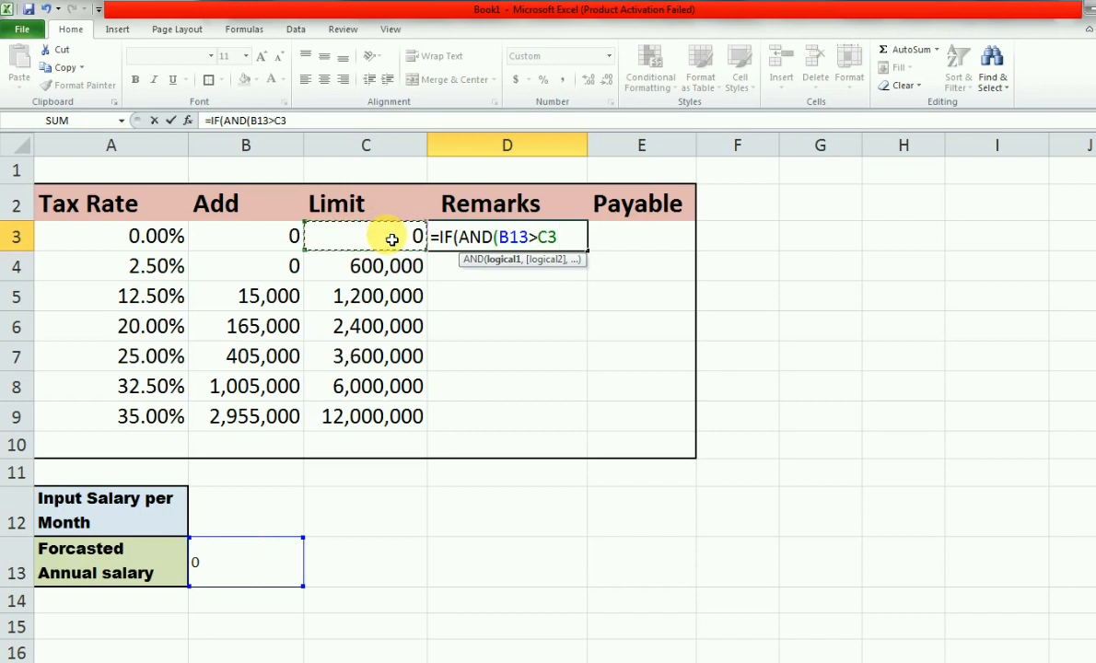
{"action": "type", "text": ","}
{"action": "left_click", "coordinate": [223, 563]}
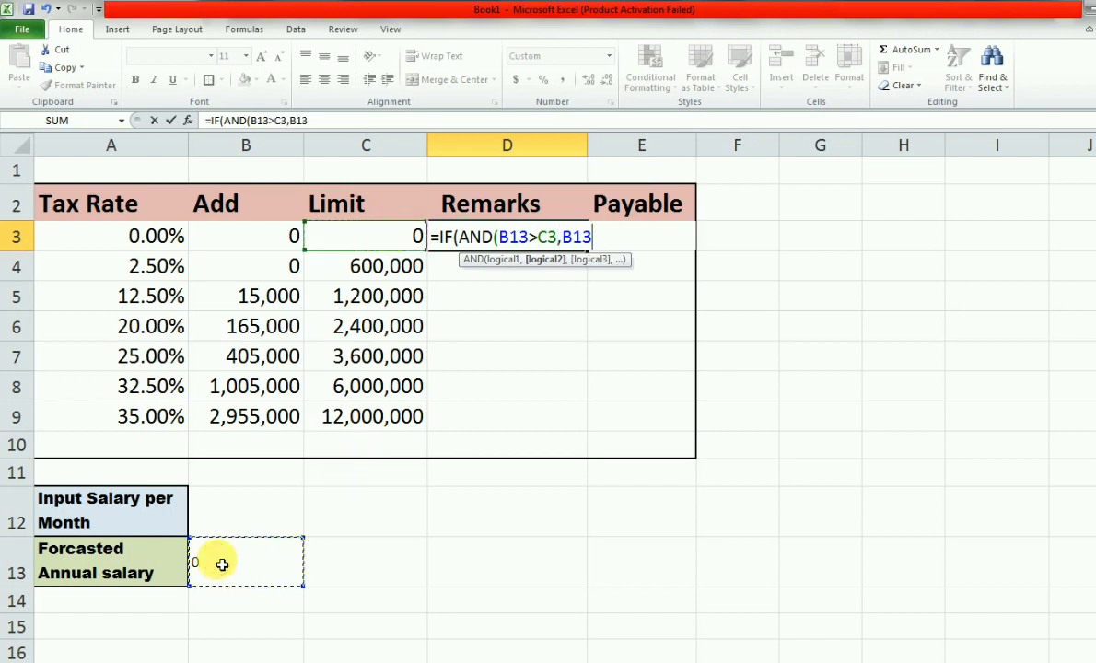
{"action": "type", "text": "<"}
{"action": "left_click", "coordinate": [360, 266]}
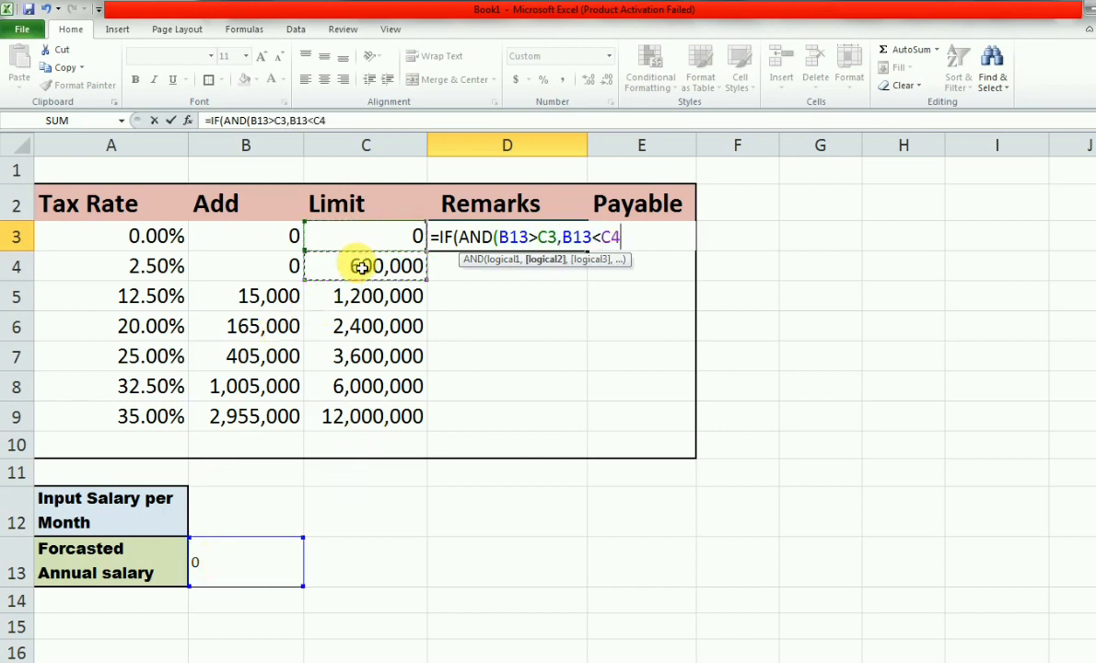
{"action": "type", "text": ")"}
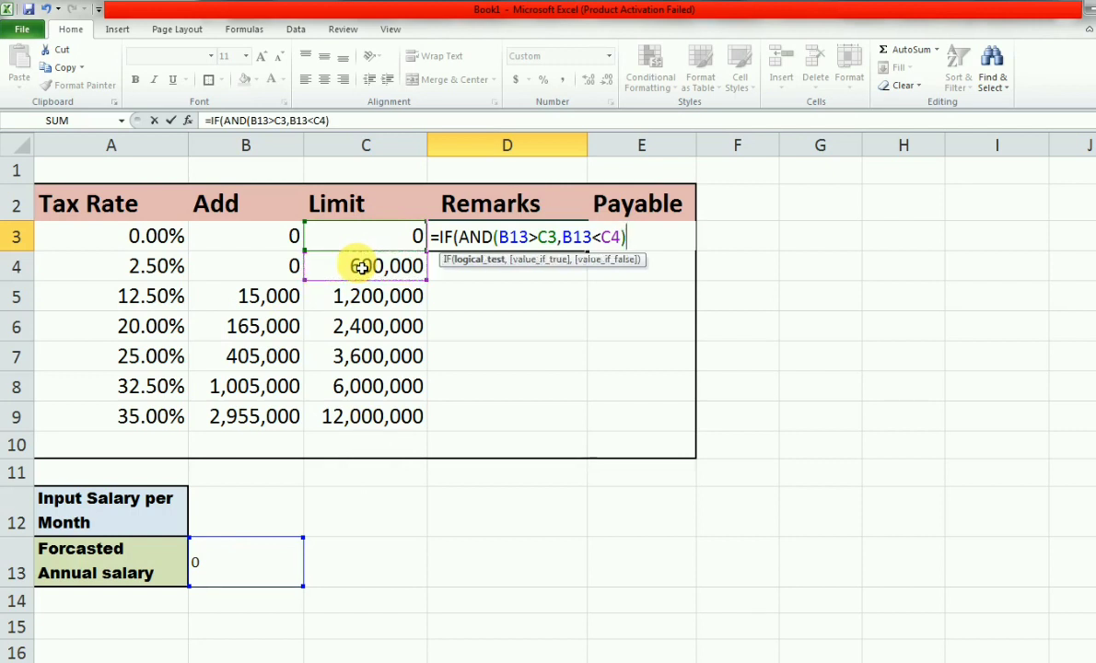
Finish D3 as =IF(AND(B13>C3,B13<C4),(B13-C3)) and commit it.
{"action": "type", "text": ","}
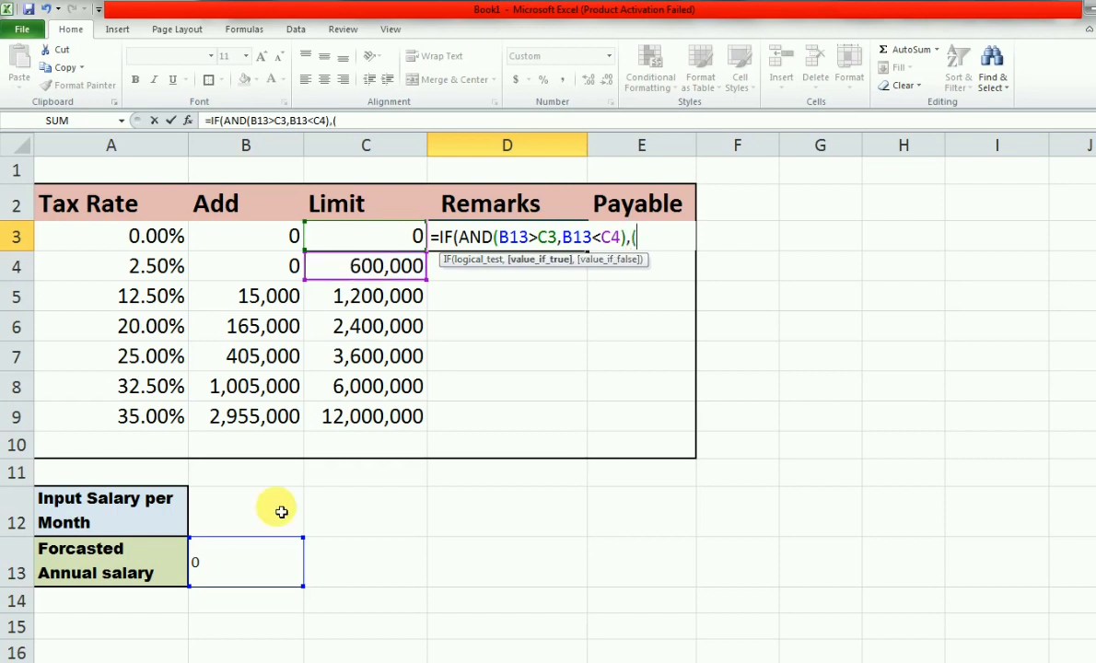
{"action": "type", "text": "("}
{"action": "left_click", "coordinate": [244, 555]}
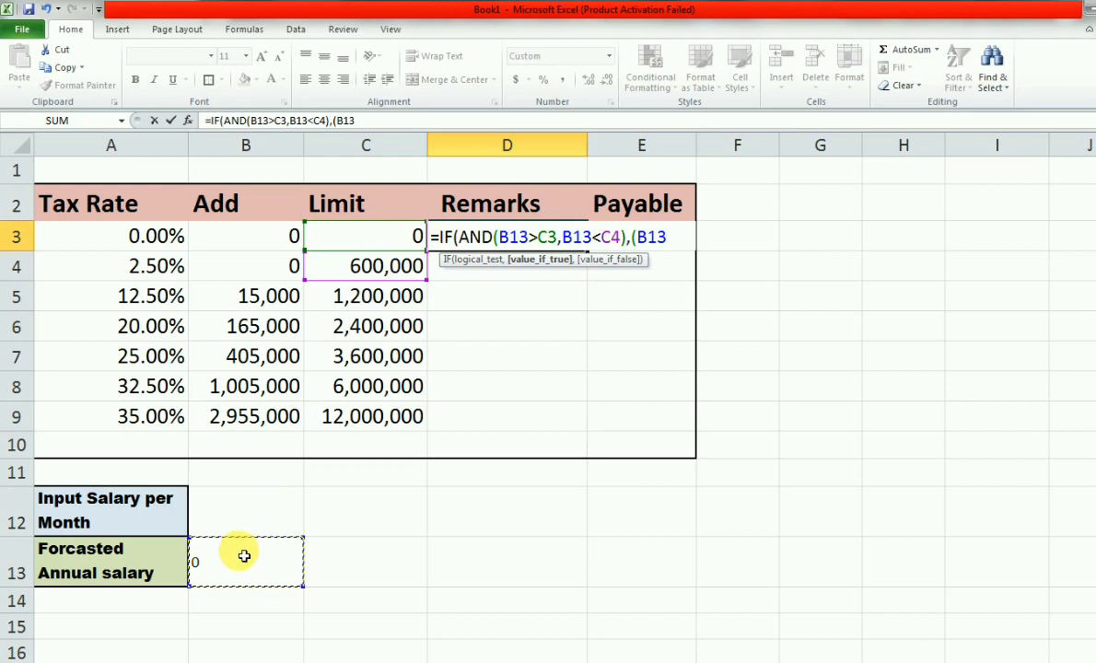
{"action": "type", "text": "-"}
{"action": "left_click", "coordinate": [354, 241]}
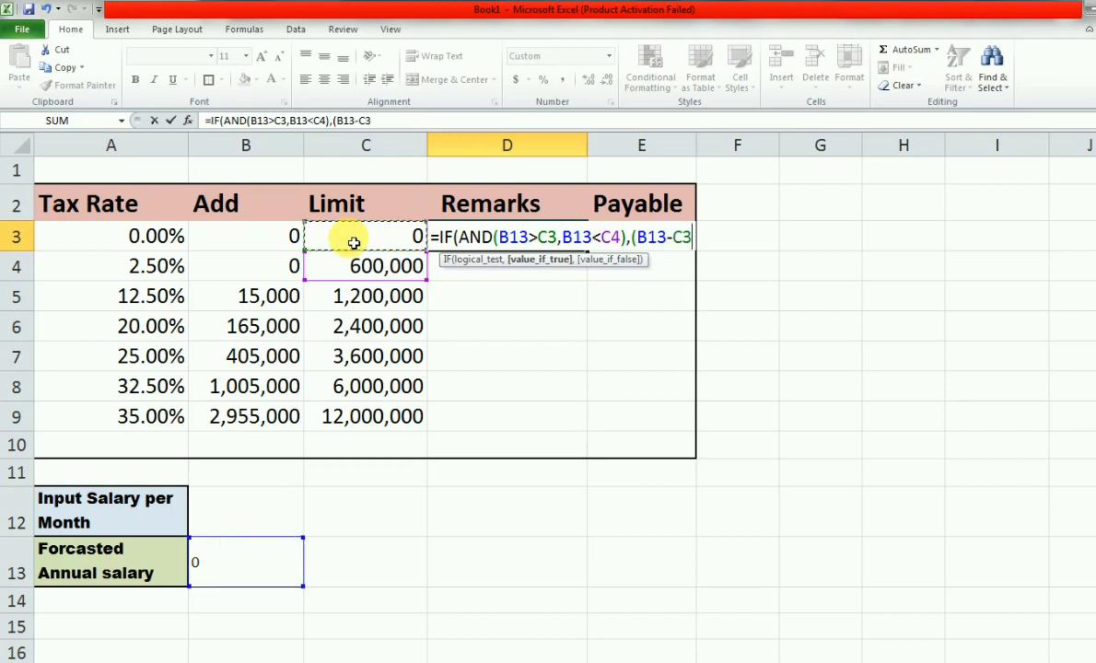
{"action": "type", "text": ")"}
{"action": "type", "text": ")"}
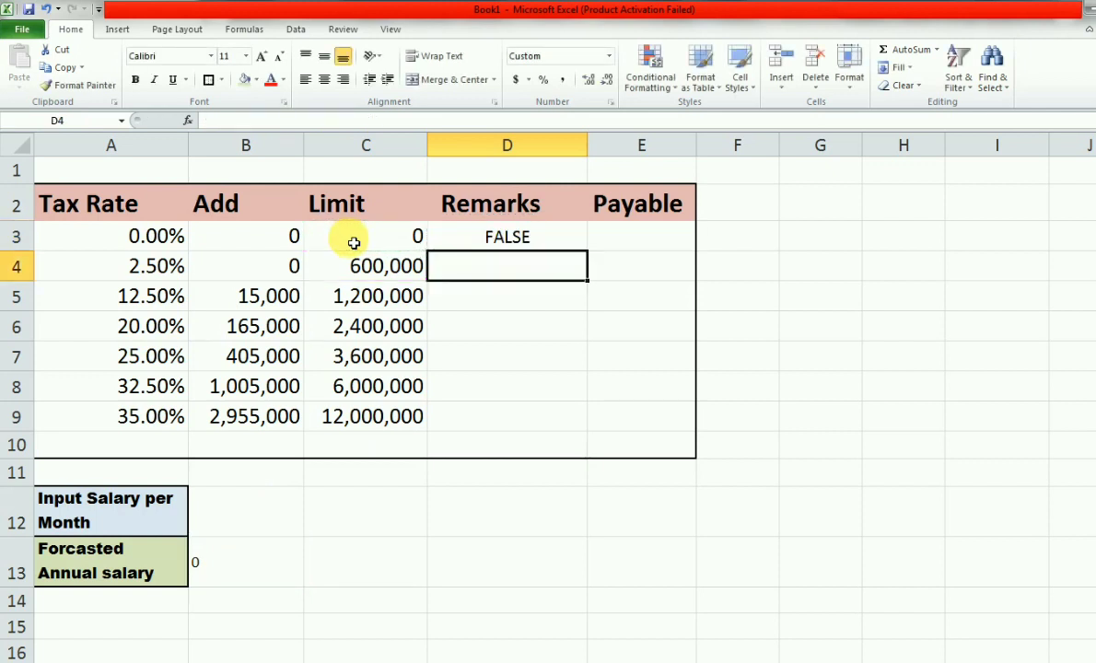
{"action": "key", "text": "Up"}
Copy the D3 Remarks formula down through D9 with Ctrl+D.
{"action": "key", "text": "Right"}
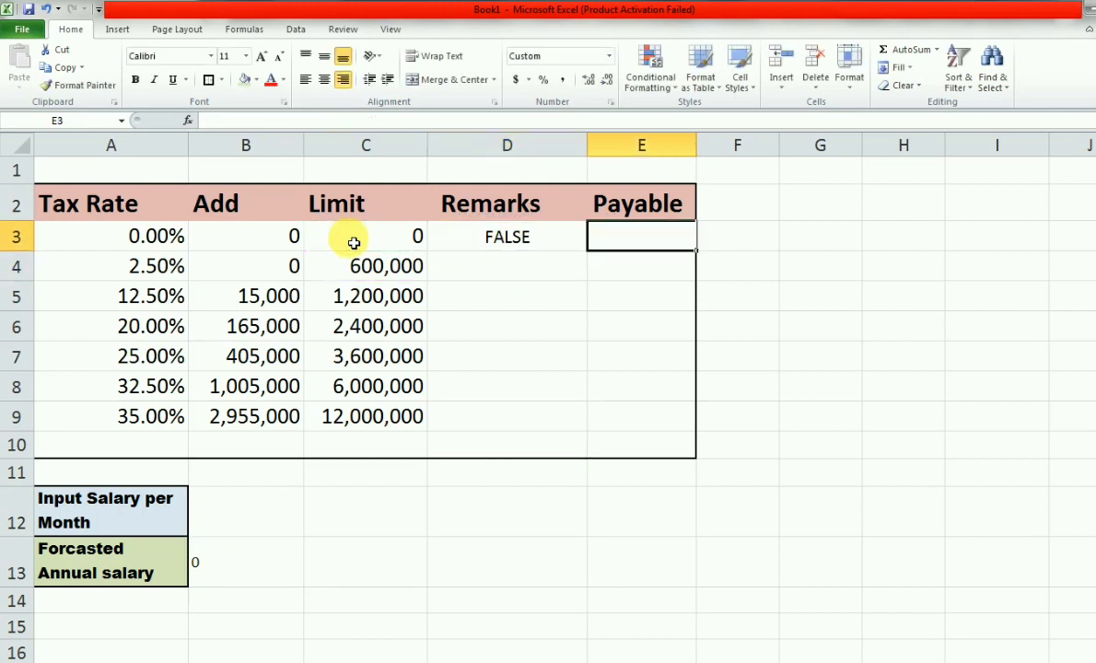
{"action": "key", "text": "Left"}
{"action": "key", "text": "Down"}
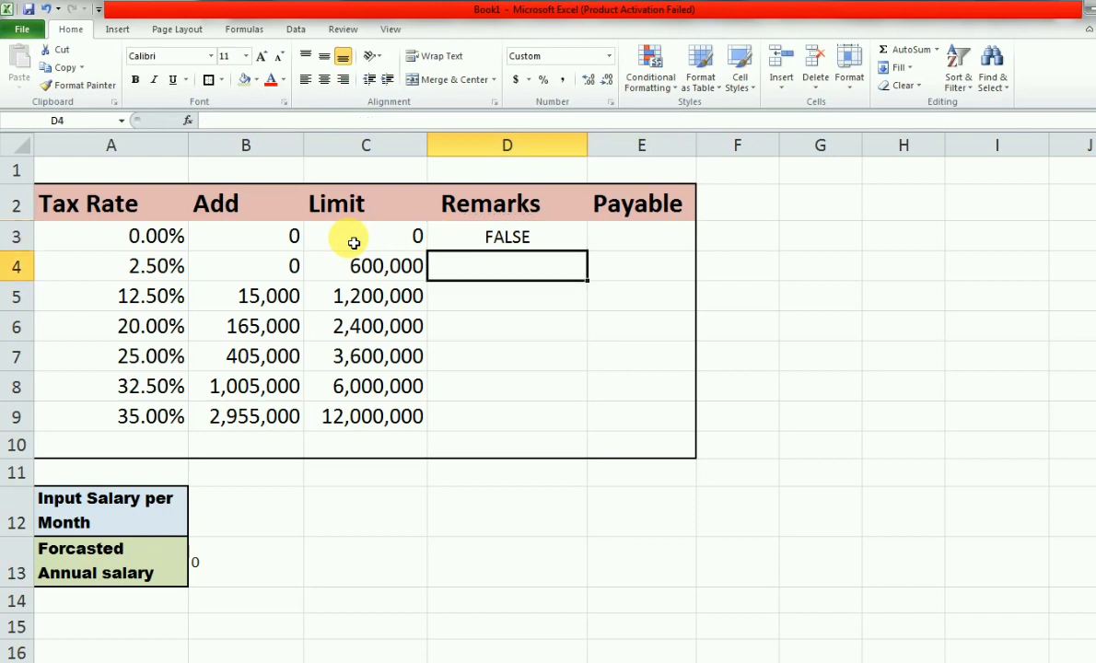
{"action": "key", "text": "Up"}
{"action": "key", "text": "Down"}
{"action": "key", "text": "Up"}
{"action": "key", "text": "Down"}
{"action": "key", "text": "Down"}
{"action": "key", "text": "Down"}
{"action": "key", "text": "Down"}
{"action": "key", "text": "Down"}
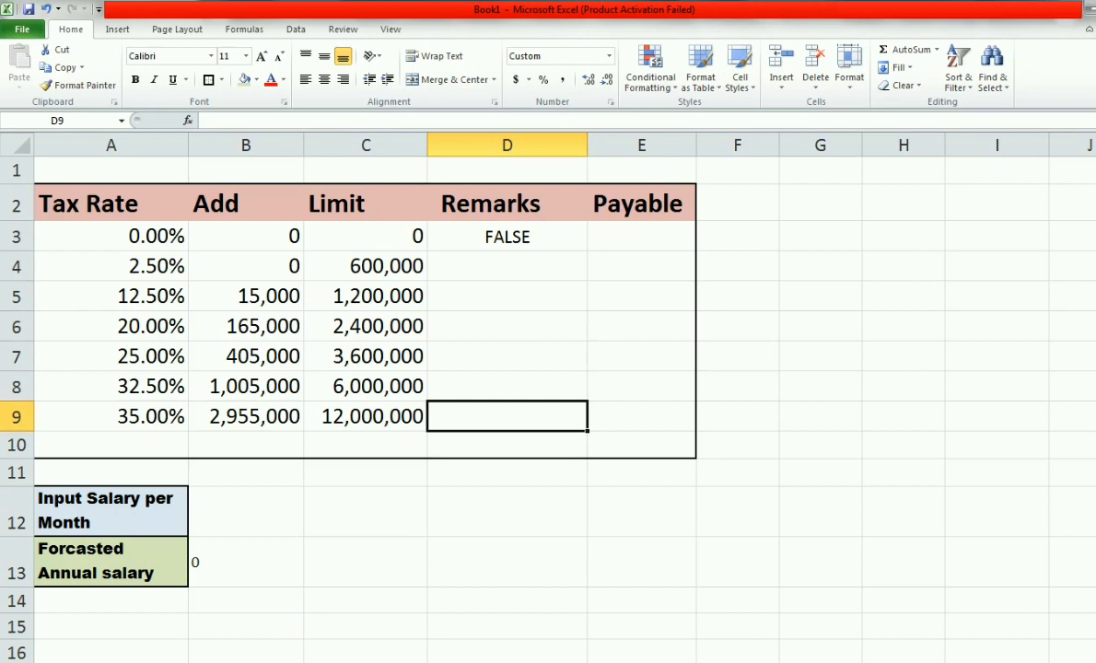
{"action": "key", "text": "Right"}
{"action": "key", "text": "Up"}
{"action": "key", "text": "Up"}
{"action": "key", "text": "Up"}
{"action": "left_click", "coordinate": [496, 243]}
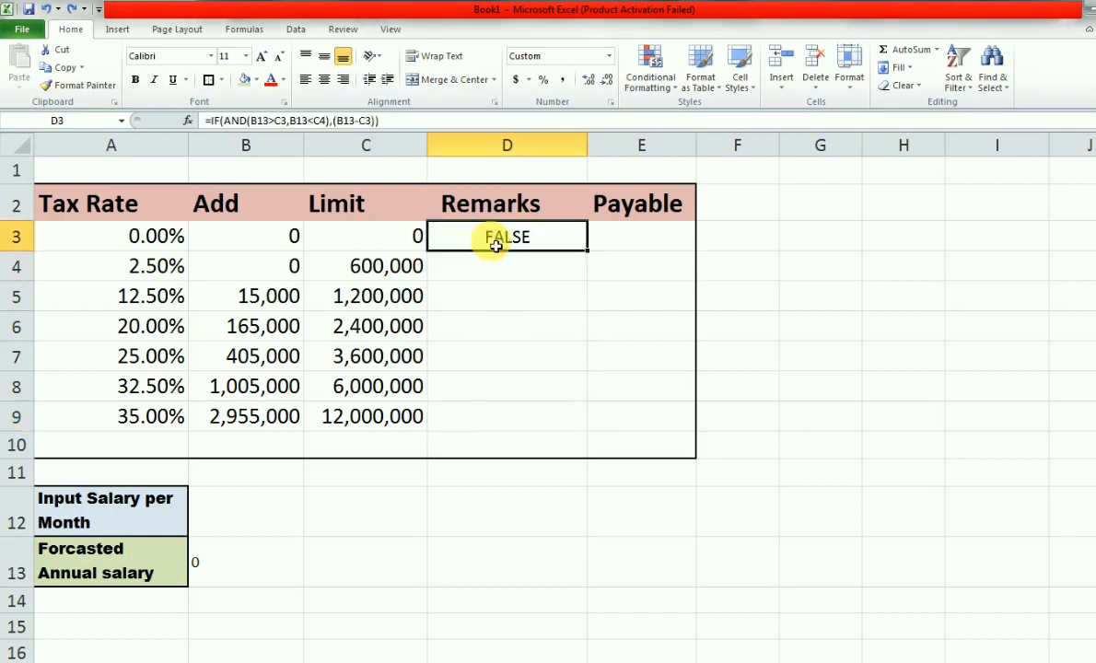
{"action": "key", "text": "shift+Down"}
{"action": "key", "text": "shift+Down"}
{"action": "key", "text": "shift+Down"}
{"action": "key", "text": "shift+Down"}
{"action": "key", "text": "shift+Down"}
{"action": "key", "text": "shift+Down"}
{"action": "key", "text": "ctrl+d"}
Review the filled Remarks formulas and the B13 annual salary formula.
{"action": "key", "text": "Down"}
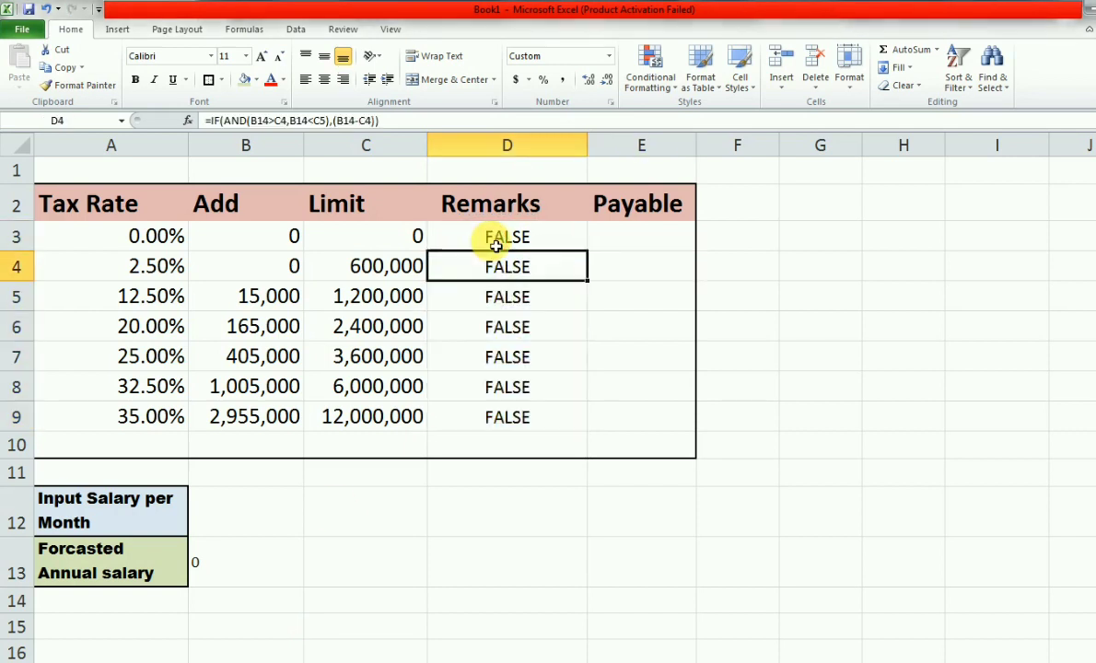
{"action": "left_click", "coordinate": [217, 576]}
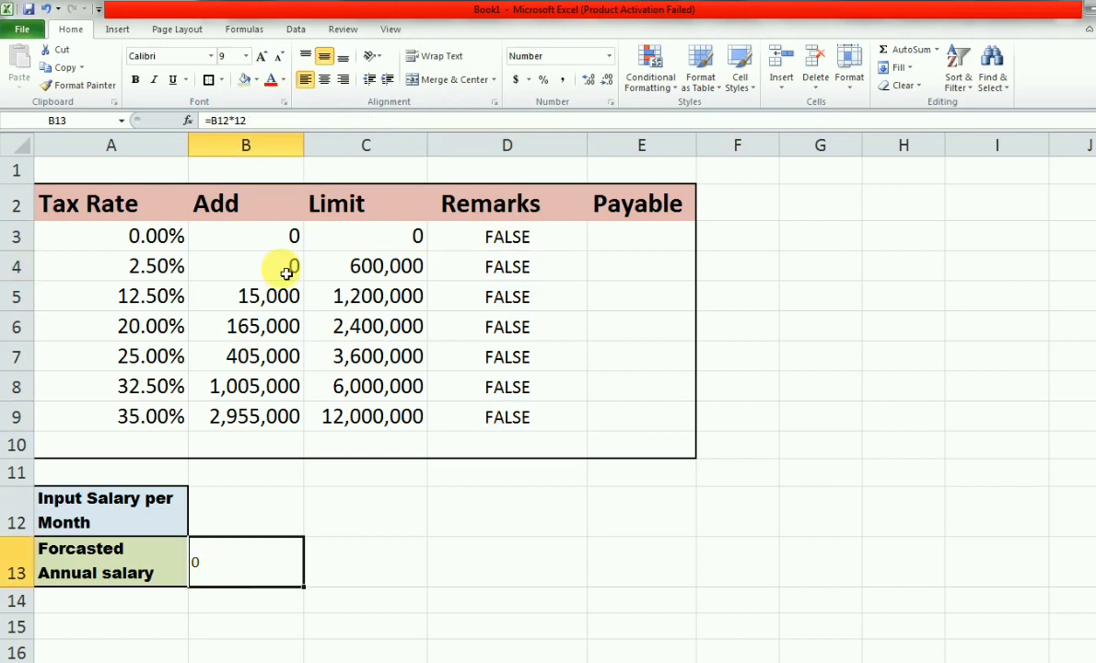
{"action": "left_click", "coordinate": [504, 241]}
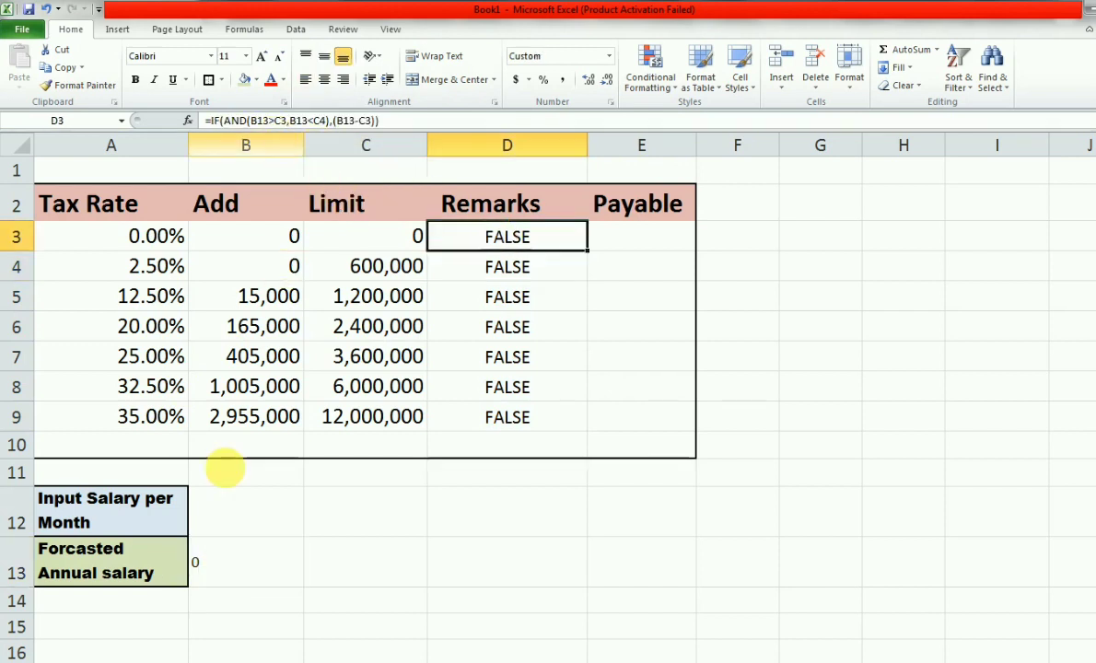
{"action": "left_click", "coordinate": [234, 561]}
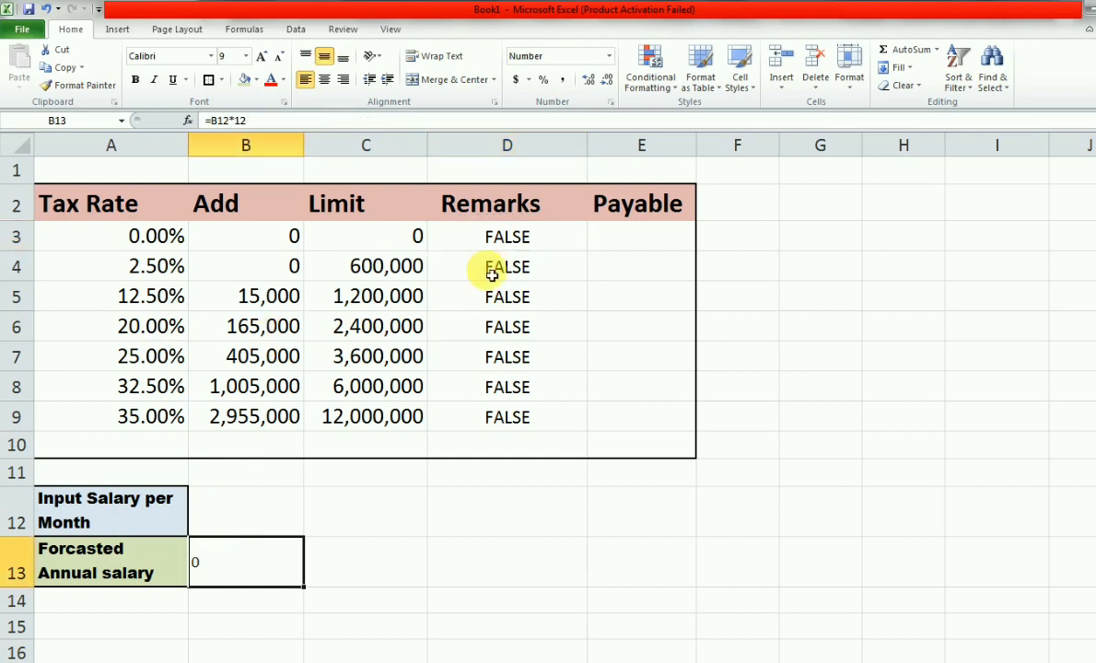
Change all three B14 references in the D4 formula to B13.
{"action": "left_click", "coordinate": [465, 263]}
{"action": "left_click", "coordinate": [267, 120]}
{"action": "key", "text": "BackSpace"}
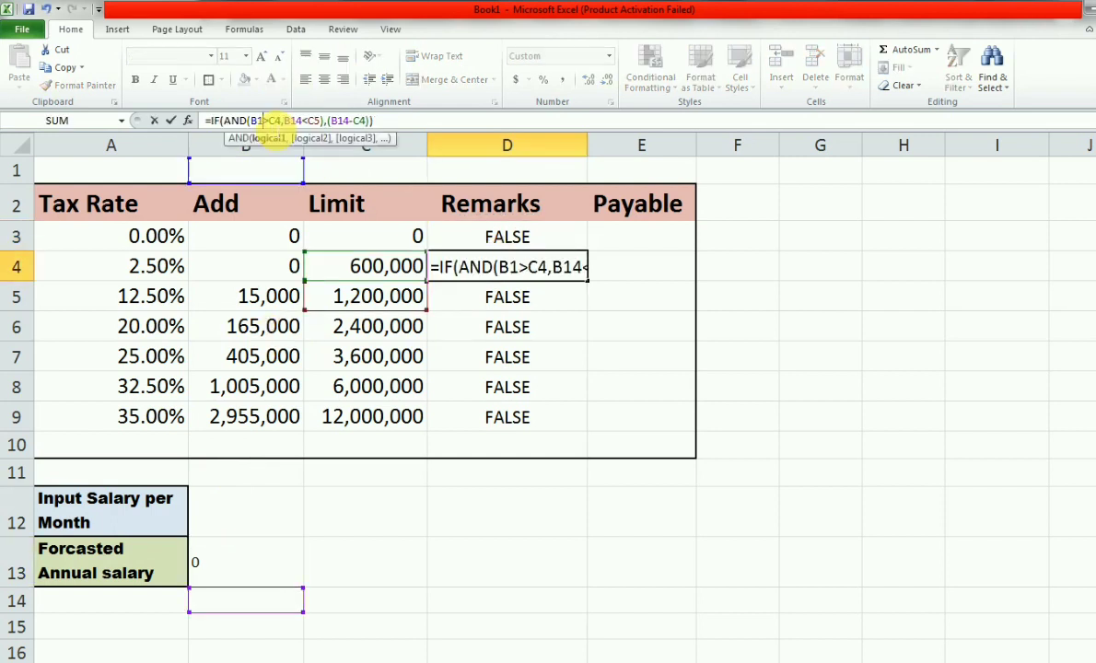
{"action": "type", "text": "3"}
{"action": "left_click", "coordinate": [286, 121]}
{"action": "key", "text": "BackSpace"}
{"action": "type", "text": "3"}
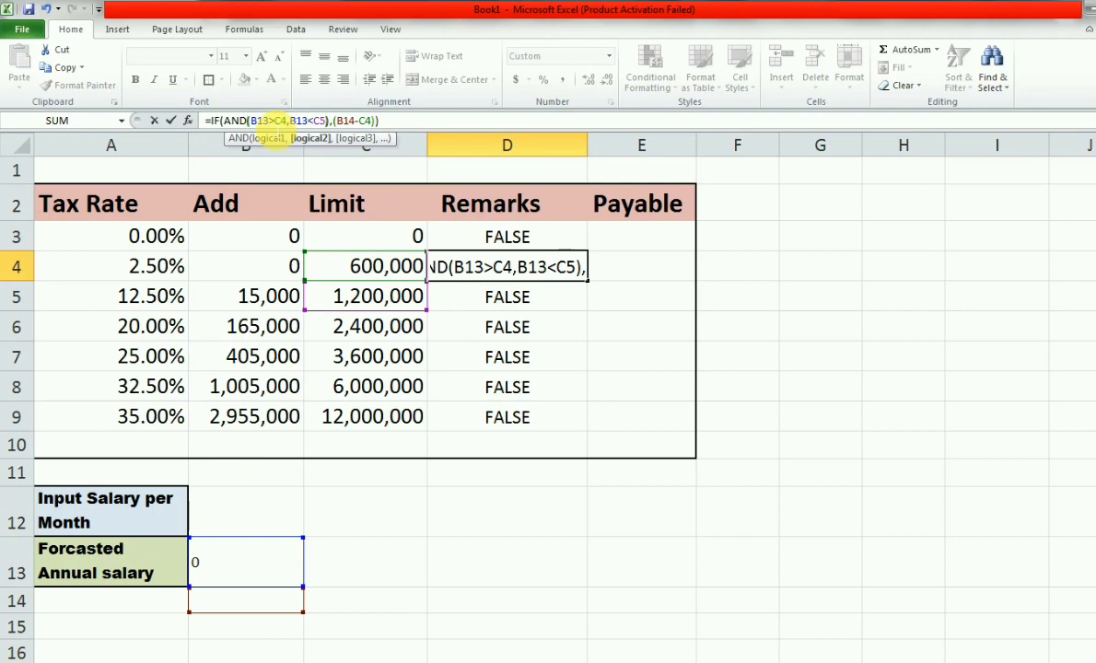
{"action": "key", "text": "Right"}
{"action": "key", "text": "Right"}
{"action": "key", "text": "Right"}
{"action": "key", "text": "BackSpace"}
{"action": "type", "text": "3"}
{"action": "key", "text": "Return"}
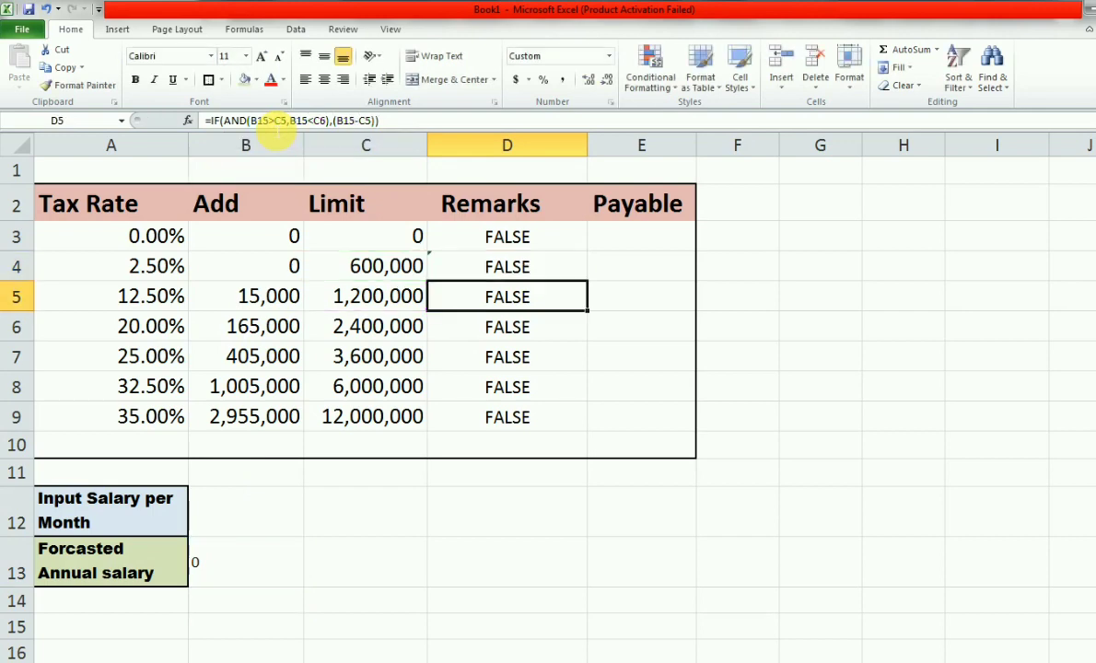
Change all three B15 references in the D5 formula to B13.
{"action": "left_click", "coordinate": [273, 121]}
{"action": "key", "text": "BackSpace"}
{"action": "type", "text": "3"}
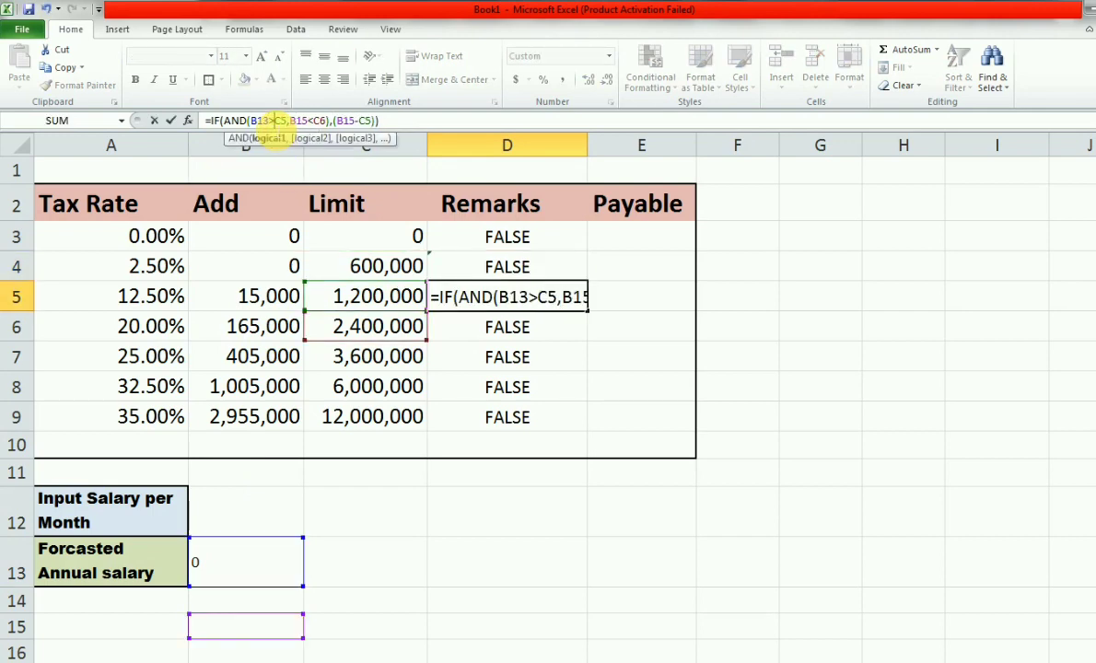
{"action": "key", "text": "BackSpace"}
{"action": "type", "text": "3"}
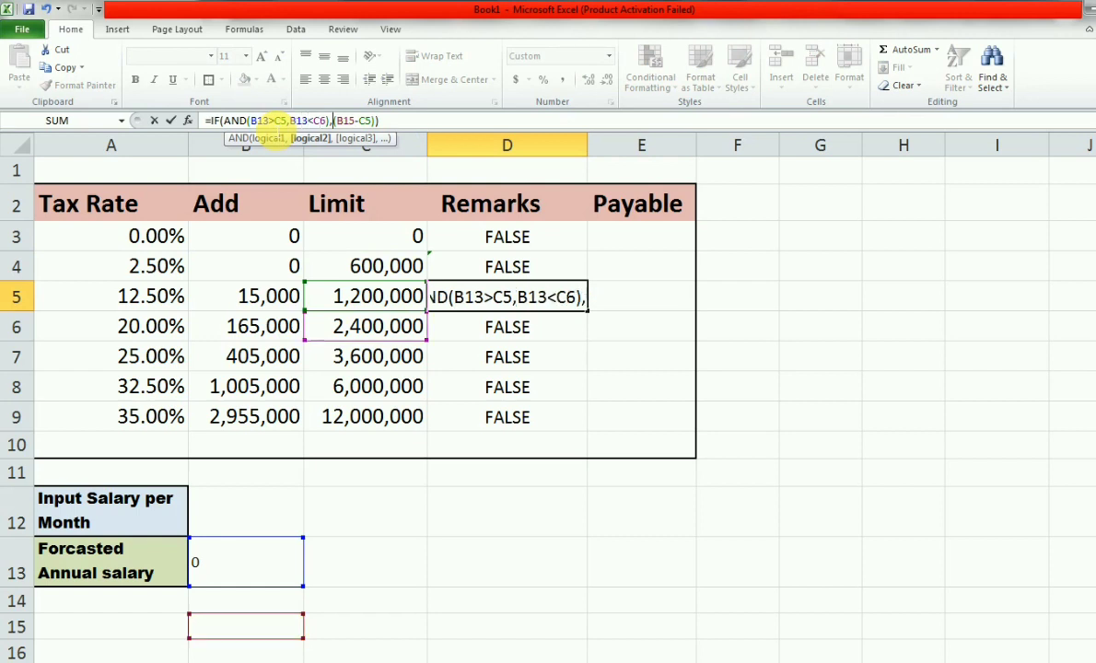
{"action": "key", "text": "Right"}
{"action": "key", "text": "Right"}
{"action": "key", "text": "BackSpace"}
{"action": "type", "text": "3"}
{"action": "key", "text": "Return"}
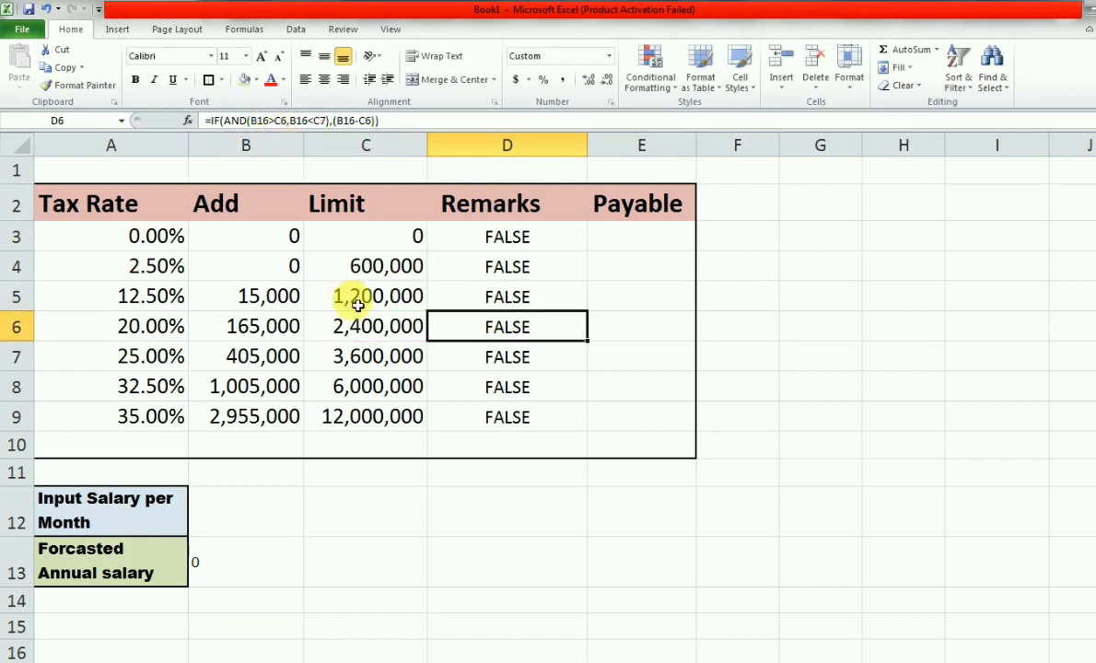
{"action": "key", "text": "Down"}
{"action": "key", "text": "Down"}
{"action": "key", "text": "Down"}
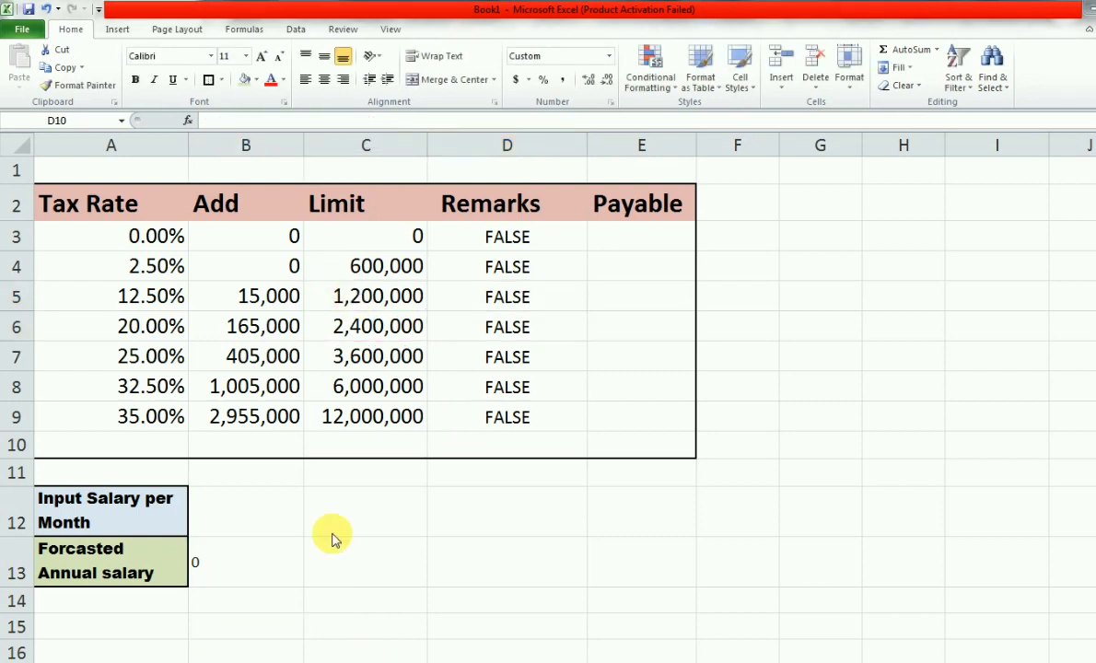
Check the Remarks formulas and widen column E to fit Tax Payable.
{"action": "left_click", "coordinate": [509, 411]}
{"action": "key", "text": "Up"}
{"action": "key", "text": "Up"}
{"action": "key", "text": "Up"}
{"action": "key", "text": "Up"}
{"action": "key", "text": "Up"}
{"action": "key", "text": "Up"}
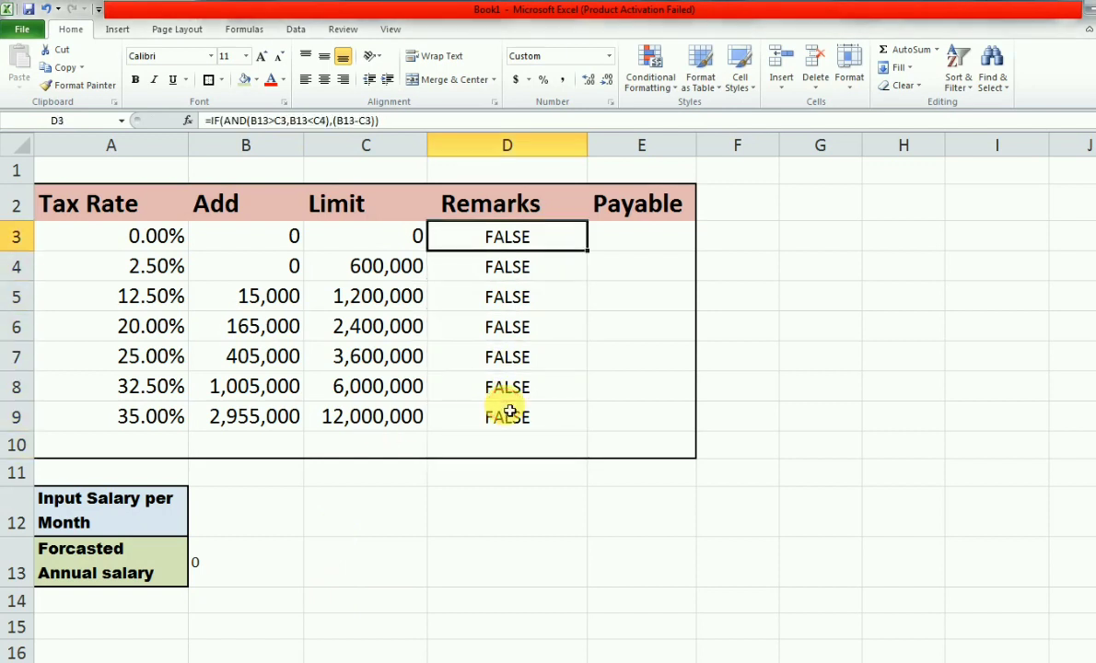
{"action": "key", "text": "Down"}
{"action": "key", "text": "Down"}
{"action": "key", "text": "Down"}
{"action": "key", "text": "Right"}
{"action": "key", "text": "Up"}
{"action": "key", "text": "Up"}
{"action": "key", "text": "Up"}
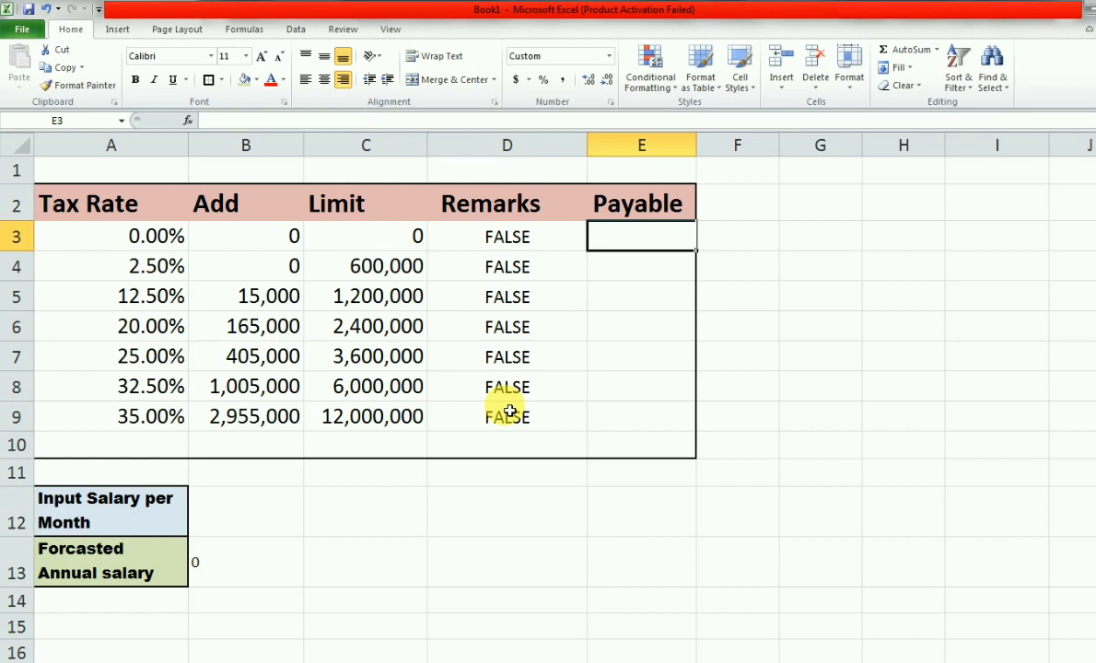
{"action": "key", "text": "Up"}
{"action": "left_click_drag", "start_coordinate": [697, 147], "coordinate": [763, 152]}
Enter =IF(D3<>FALSE,(A3*D3+B3)/12,0) in E3 for the monthly tax payable.
{"action": "left_click", "coordinate": [688, 221]}
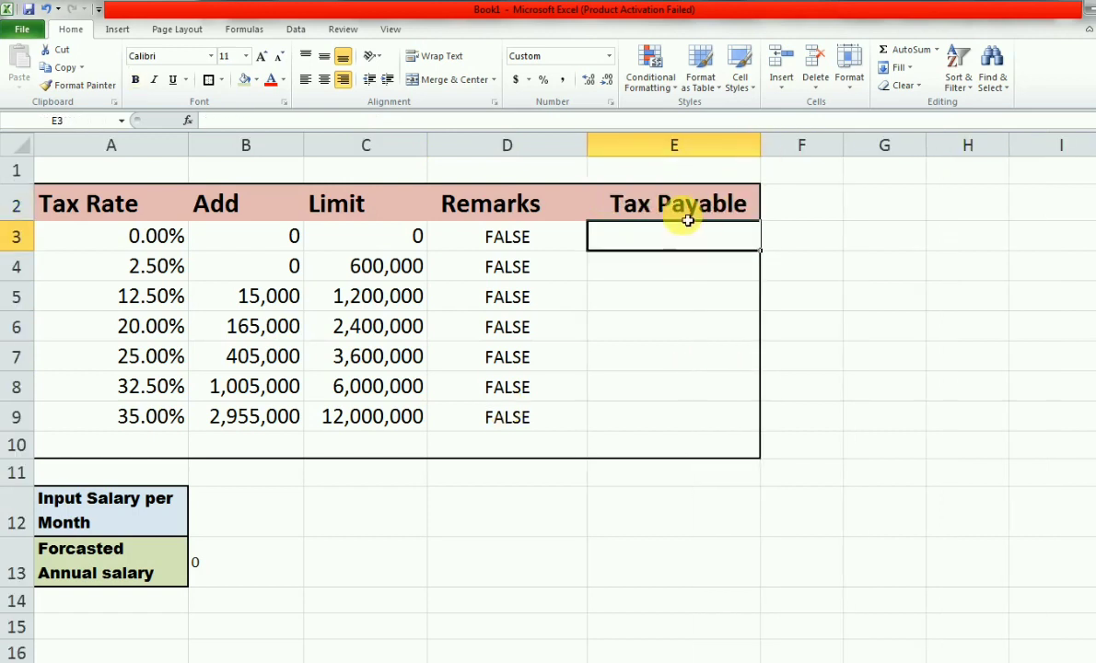
{"action": "type", "text": "=IF("}
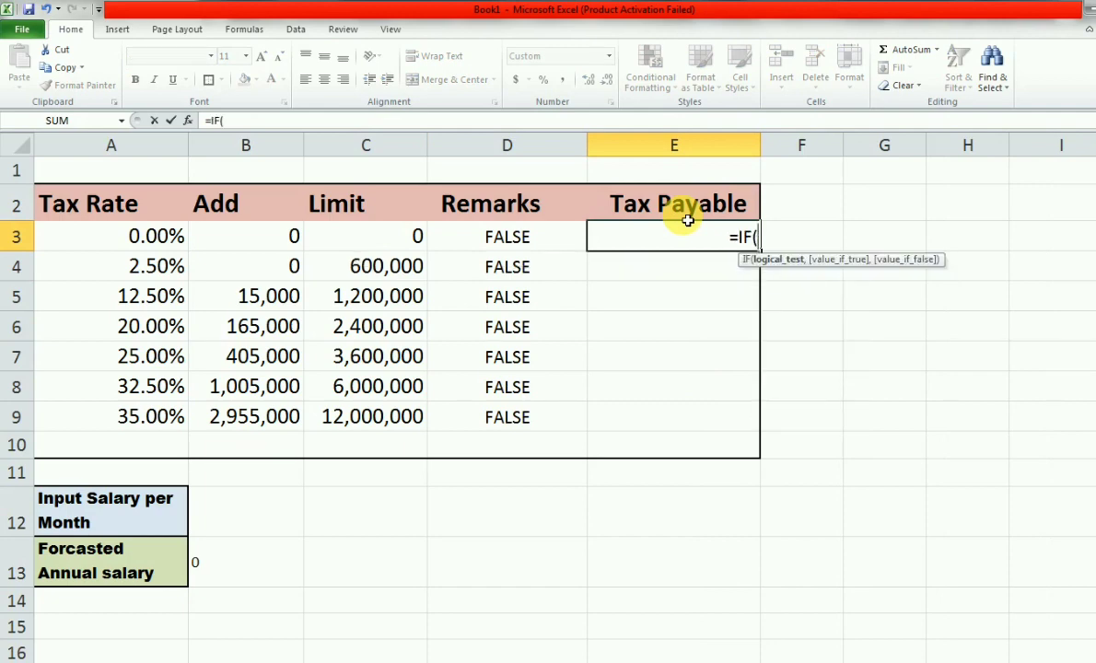
{"action": "left_click", "coordinate": [533, 243]}
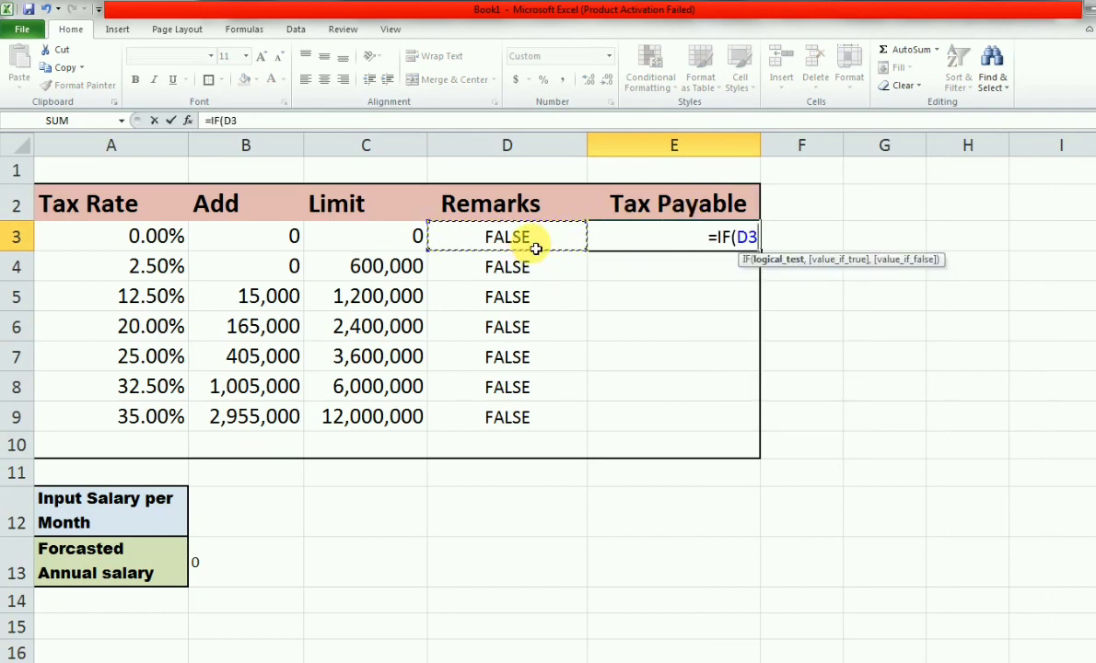
{"action": "type", "text": "<>"}
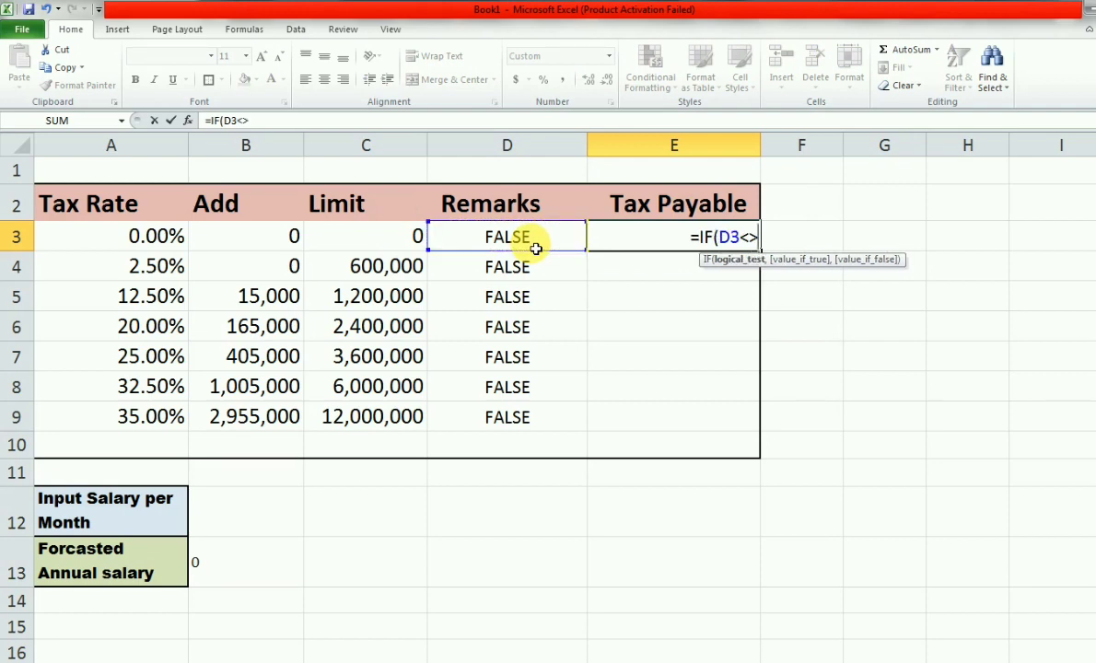
{"action": "type", "text": "Fals"}
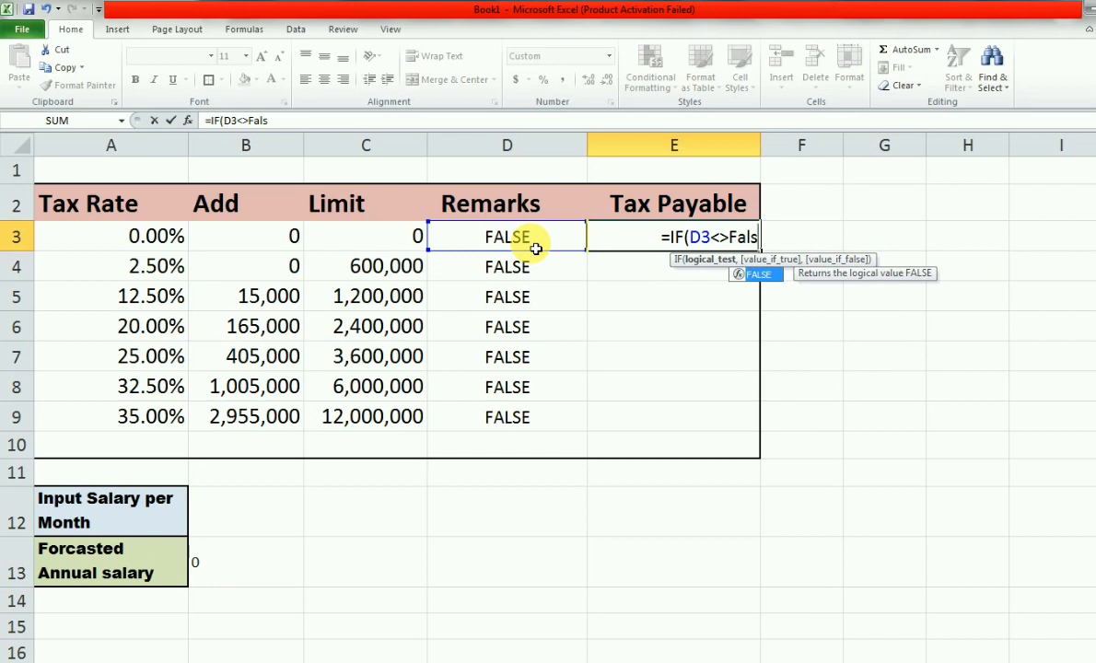
{"action": "type", "text": "e"}
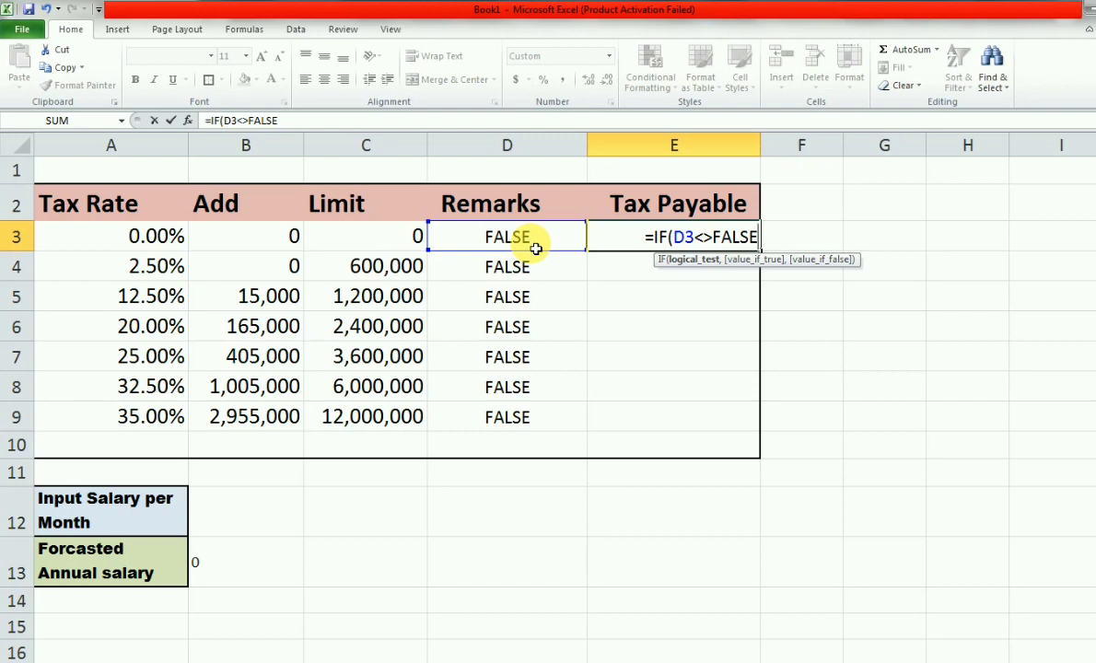
{"action": "type", "text": ","}
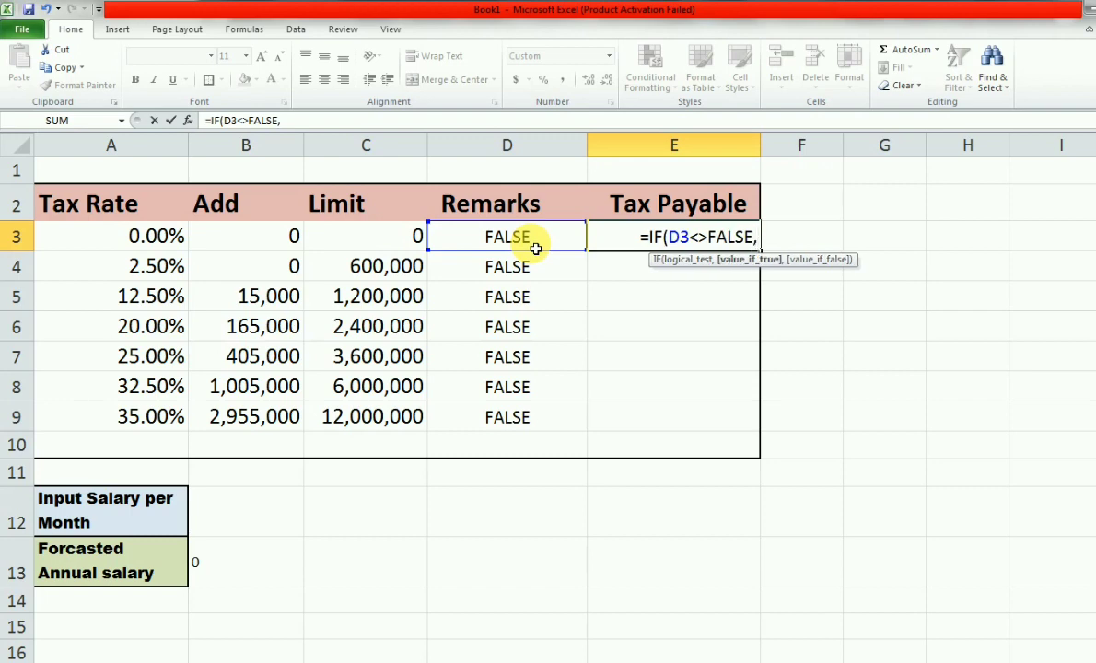
{"action": "type", "text": "("}
{"action": "left_click", "coordinate": [169, 238]}
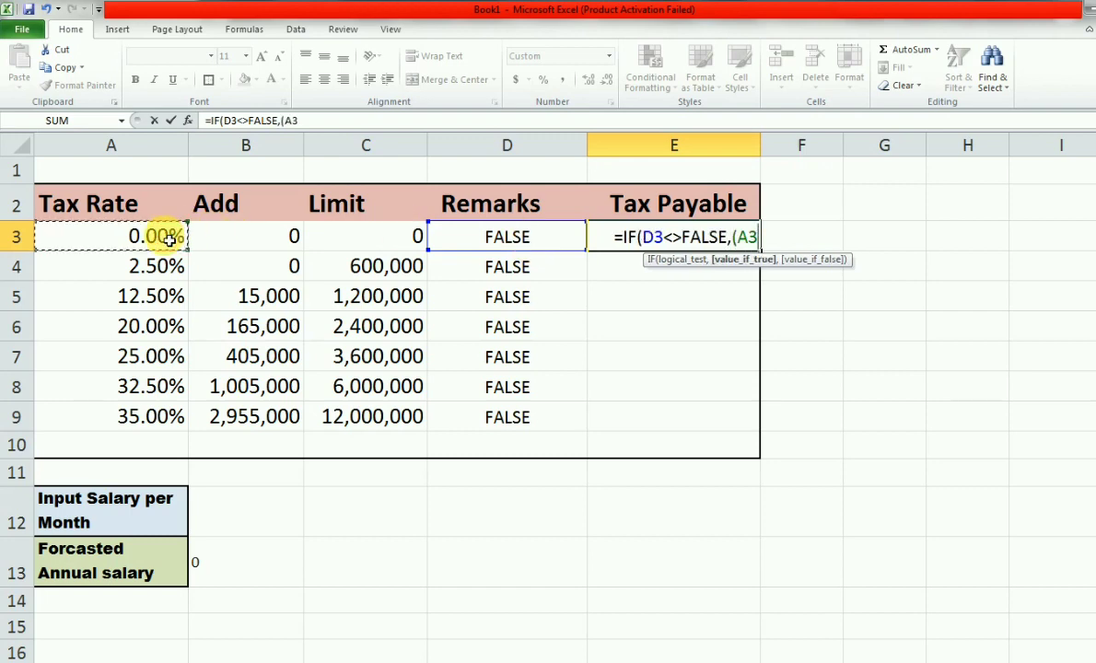
{"action": "type", "text": "*"}
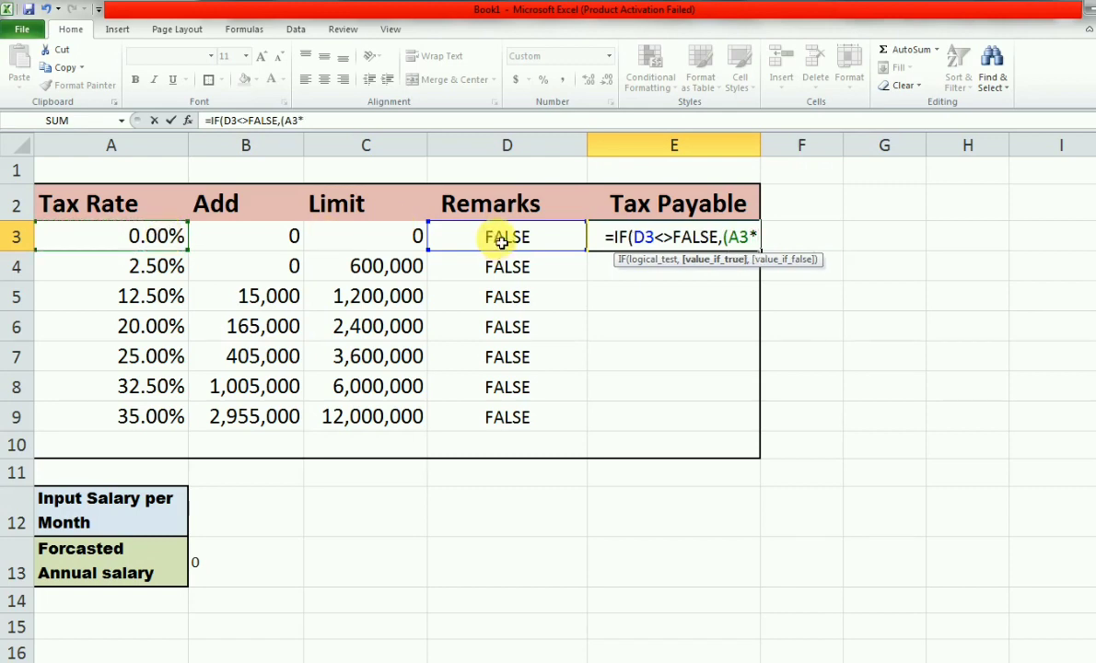
{"action": "left_click", "coordinate": [501, 242]}
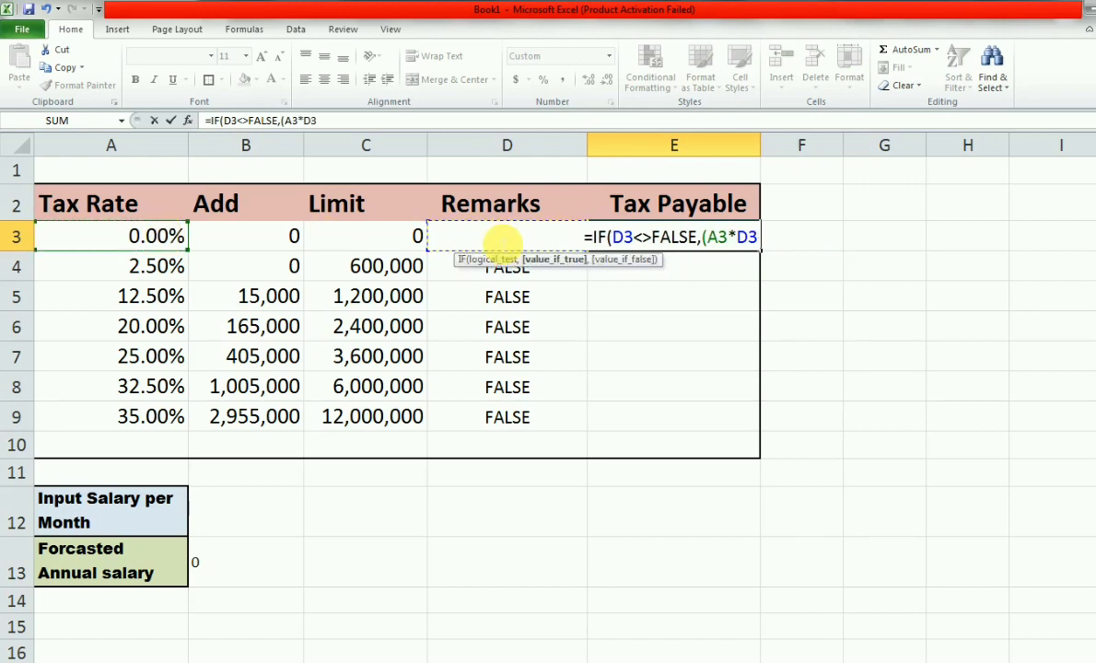
{"action": "type", "text": "+"}
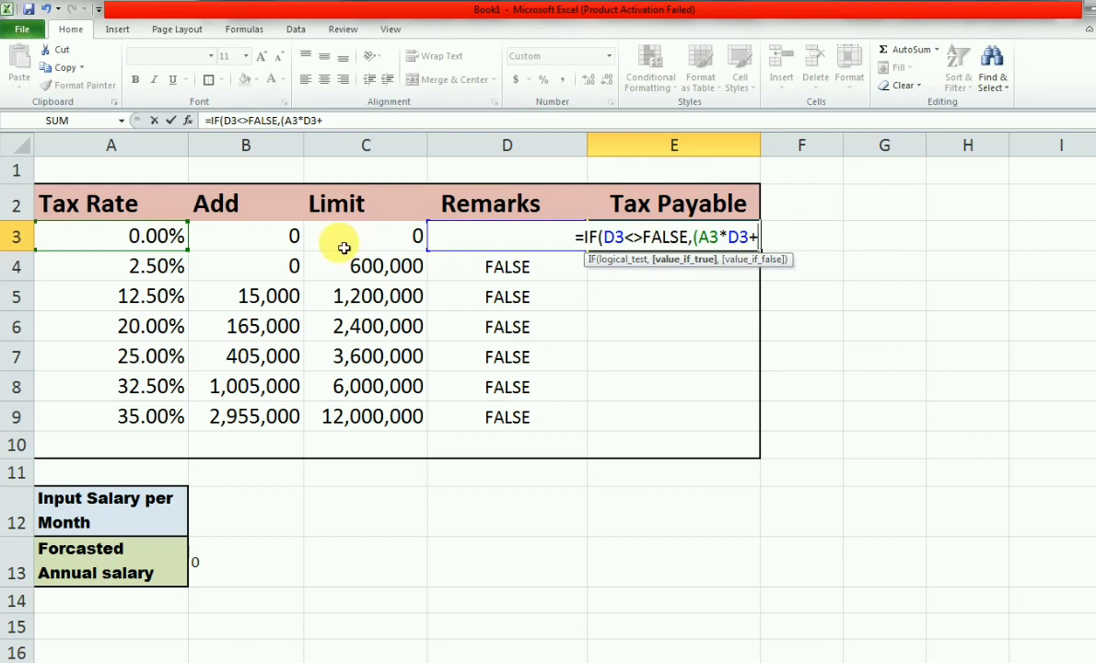
{"action": "left_click", "coordinate": [279, 238]}
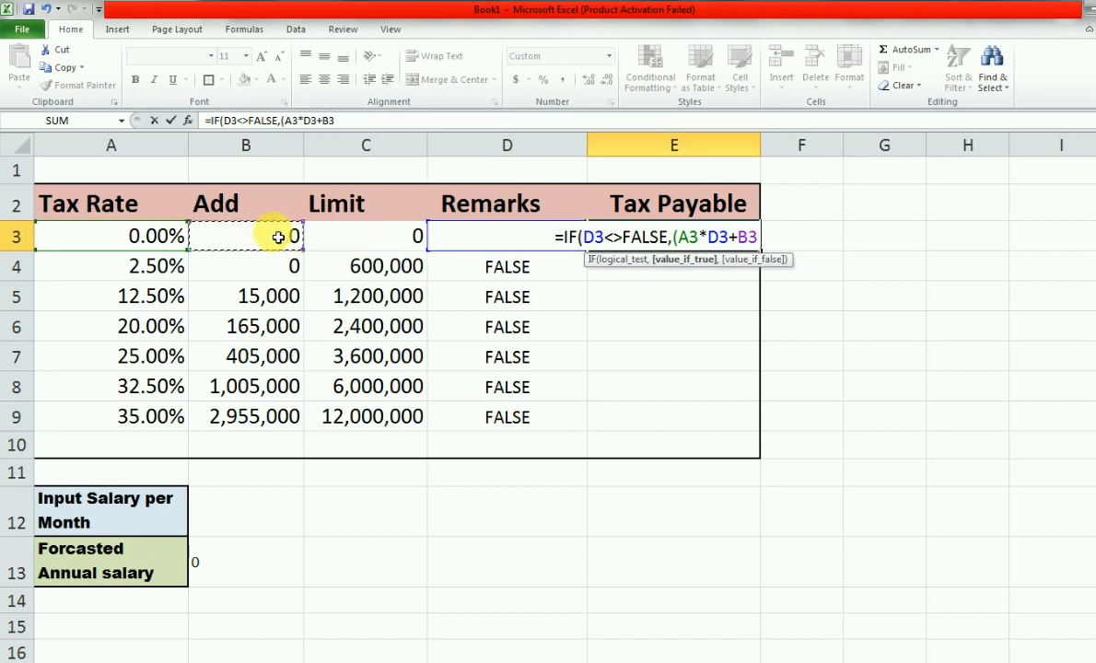
{"action": "type", "text": ")"}
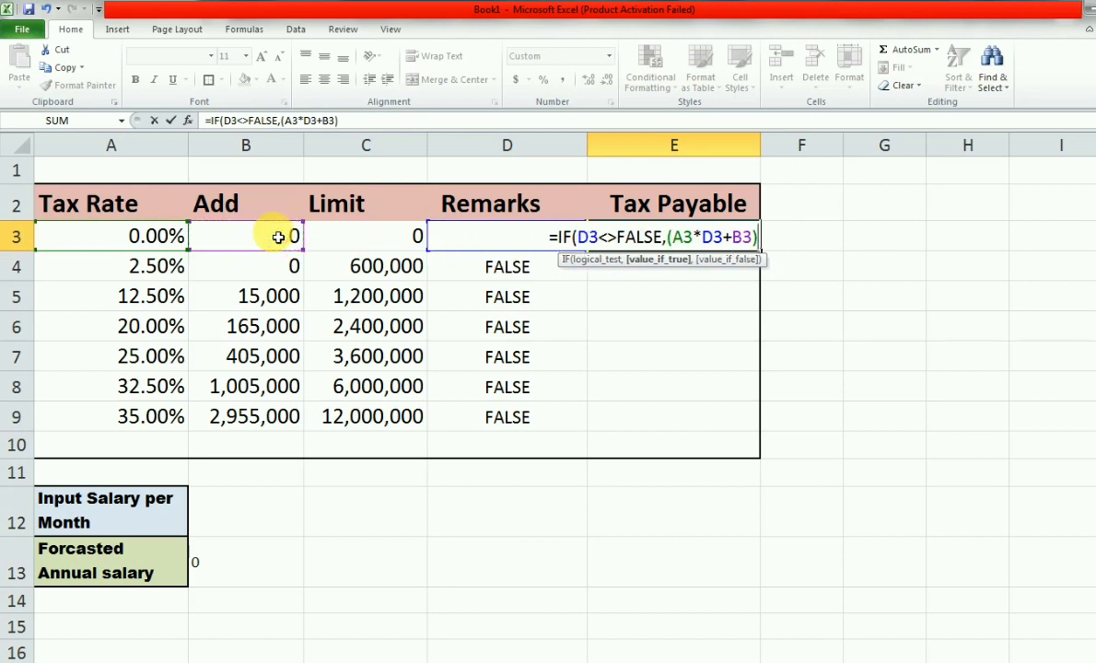
{"action": "type", "text": "/12"}
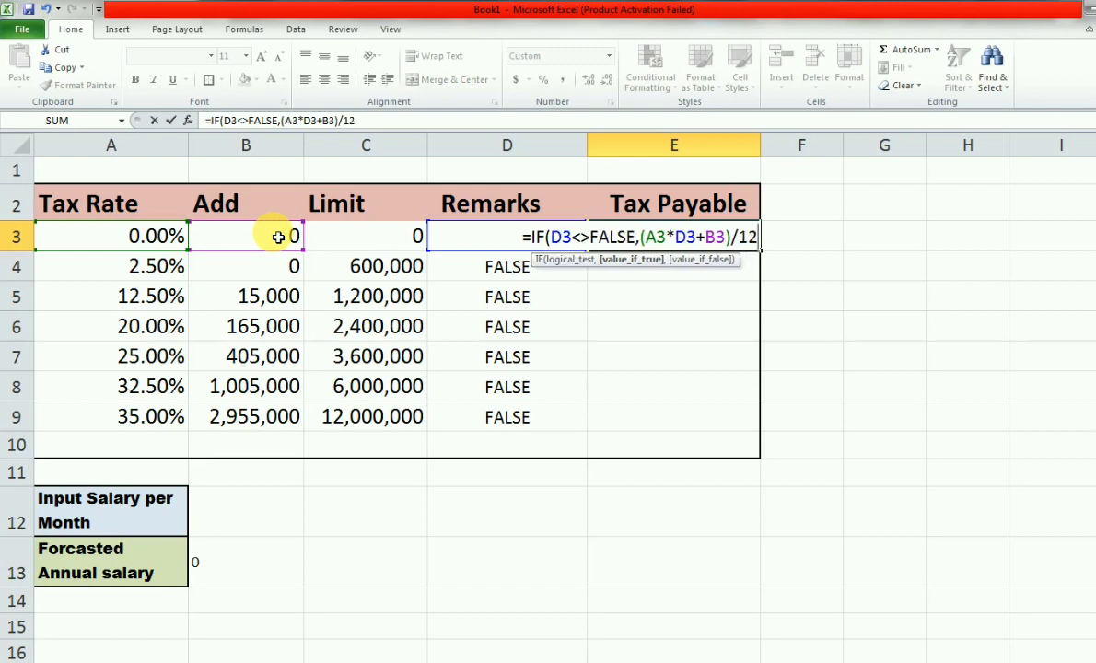
{"action": "type", "text": ",0))"}
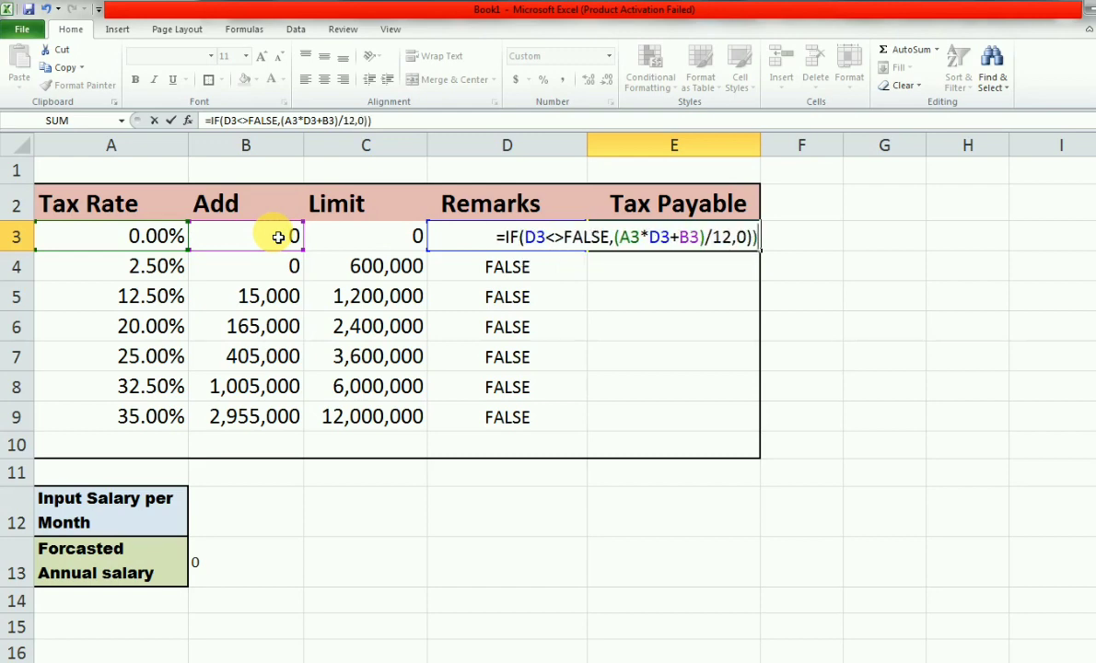
{"action": "key", "text": "Return"}
{"action": "key", "text": "Return"}
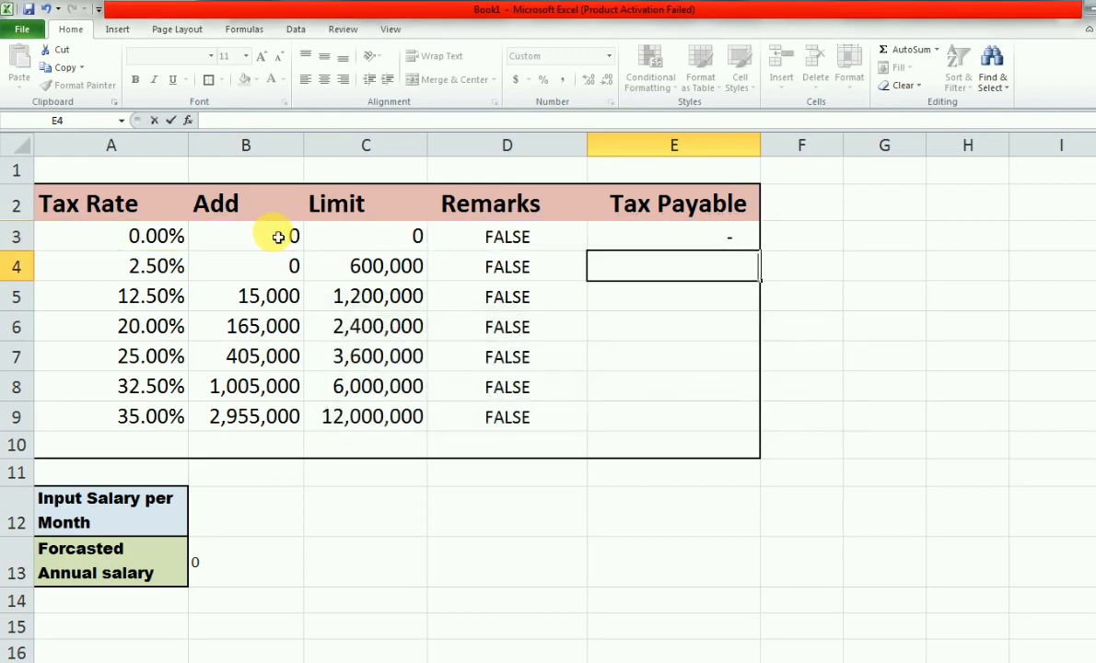
Copy the E3 Tax Payable formula down through E9.
{"action": "key", "text": "Up"}
{"action": "key", "text": "shift+Down"}
{"action": "key", "text": "shift+Down"}
{"action": "key", "text": "shift+Down"}
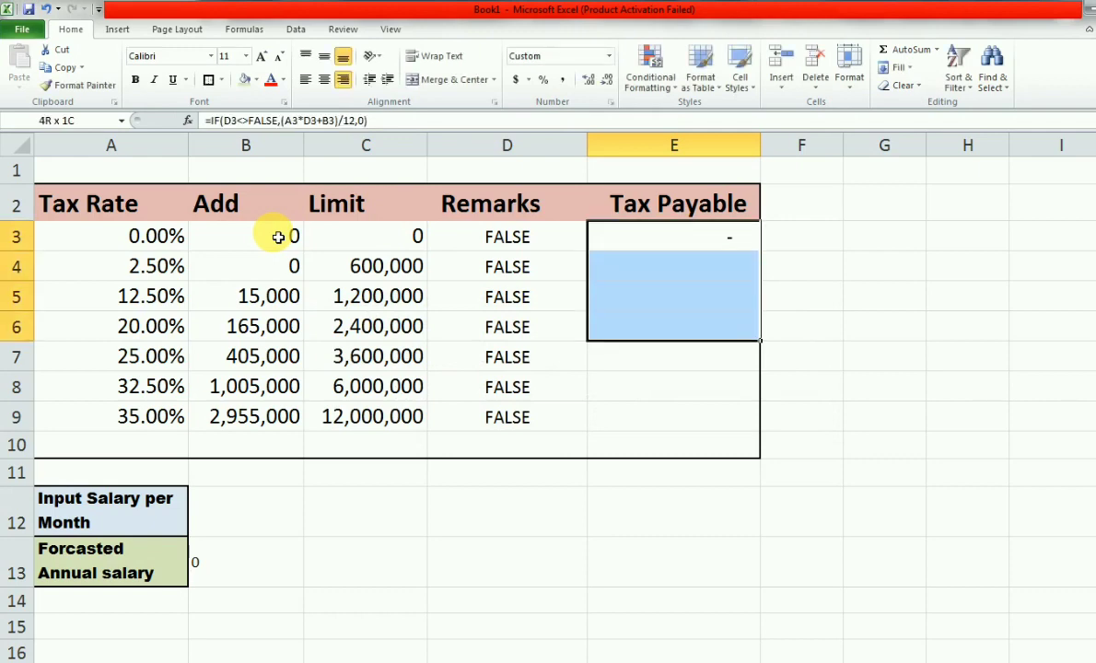
{"action": "key", "text": "shift+Down"}
{"action": "key", "text": "shift+Down"}
{"action": "key", "text": "shift+Down"}
{"action": "key", "text": "Left"}
{"action": "key", "text": "Down"}
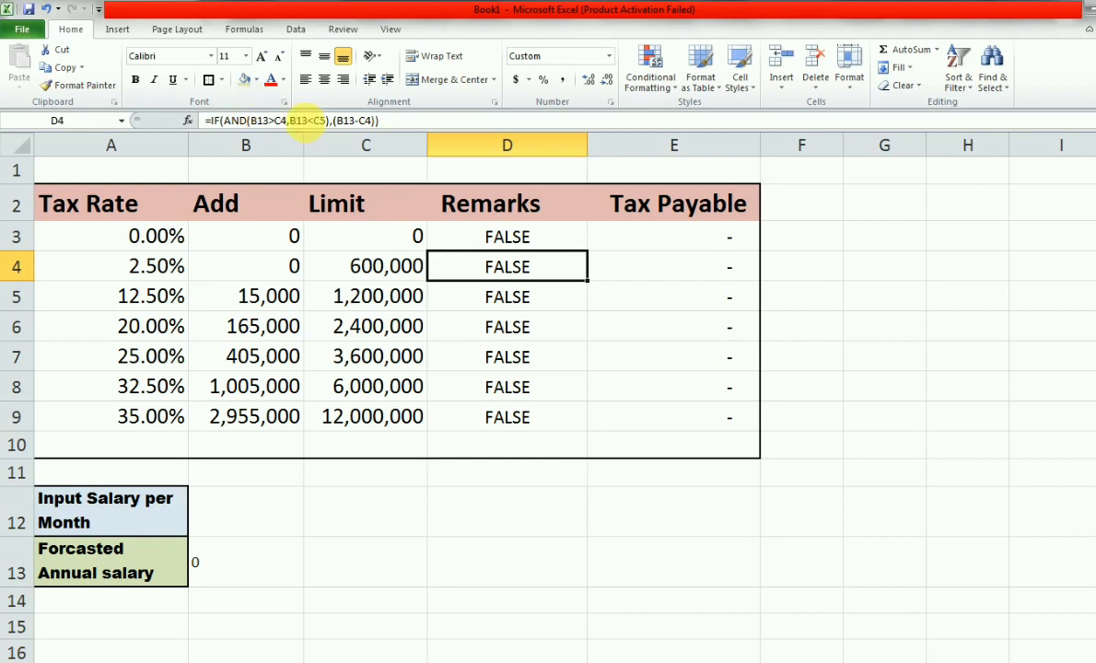
Add +1 to the upper-limit reference in the D4, D5 and D6 Remarks formulas.
{"action": "left_click", "coordinate": [328, 121]}
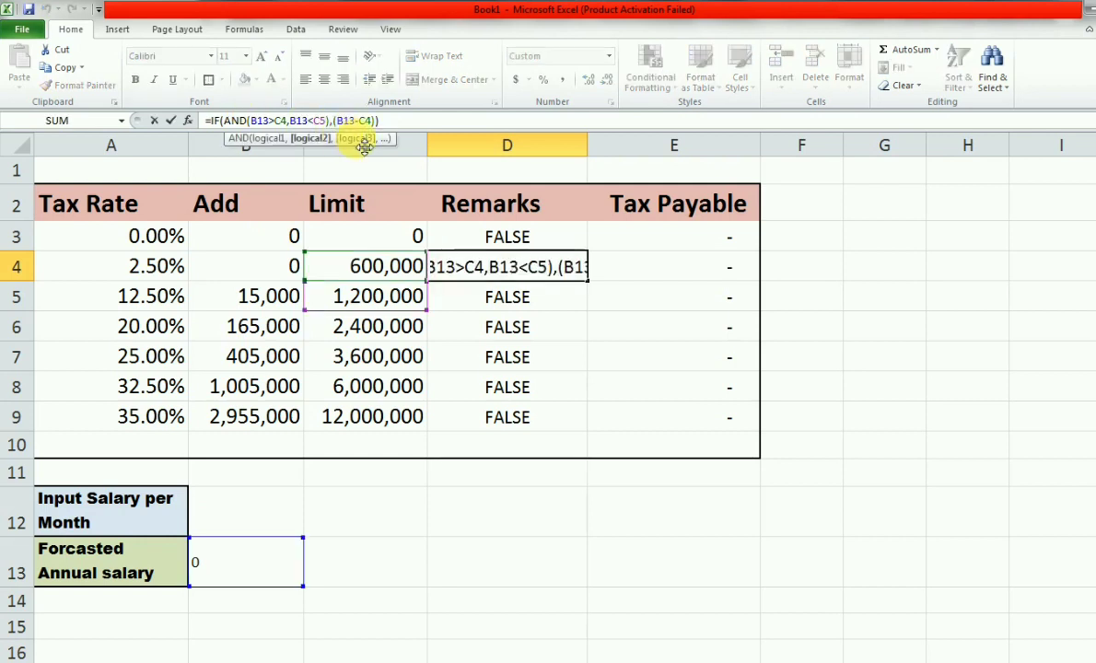
{"action": "type", "text": "+1"}
{"action": "key", "text": "Return"}
{"action": "left_click", "coordinate": [362, 145]}
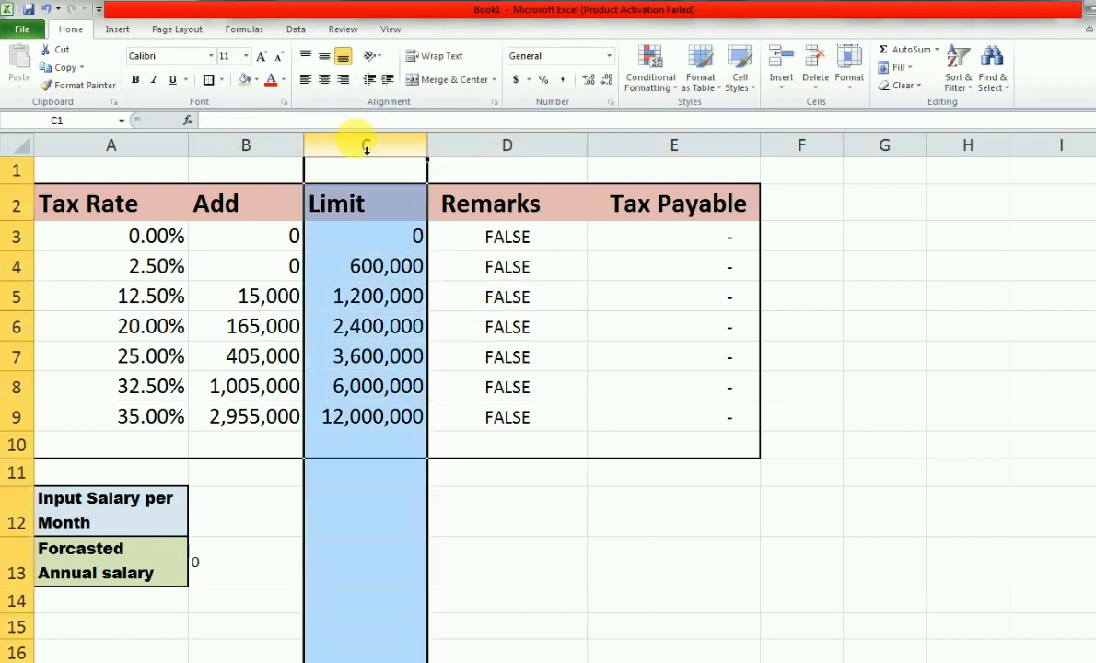
{"action": "left_click", "coordinate": [502, 266]}
{"action": "left_click", "coordinate": [508, 300]}
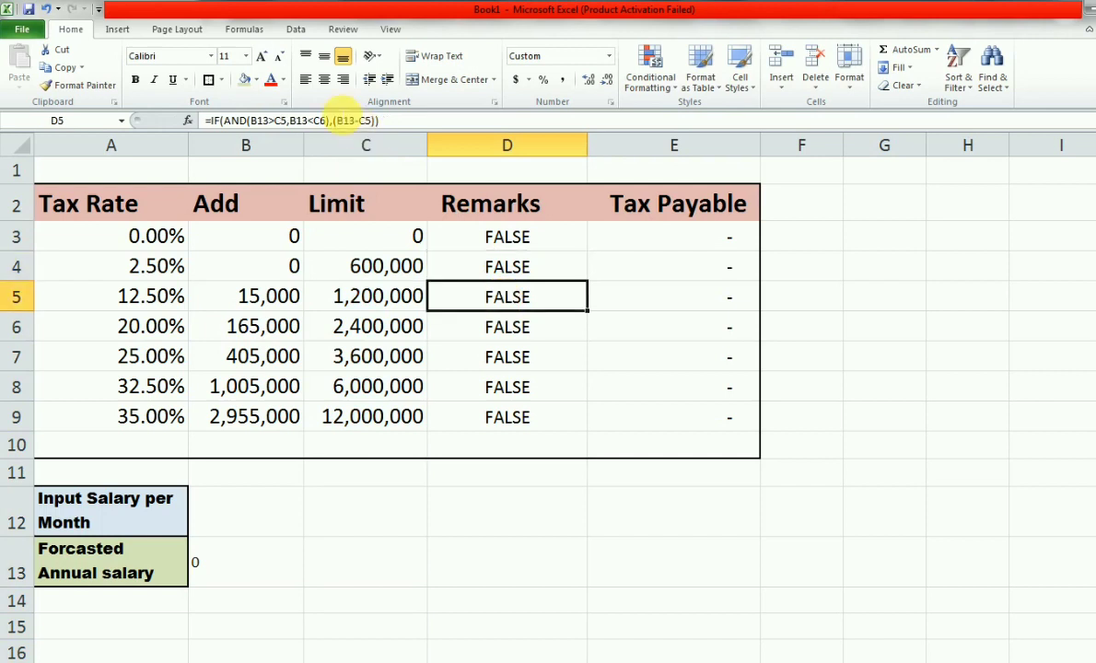
{"action": "left_click", "coordinate": [329, 121]}
{"action": "type", "text": "+1"}
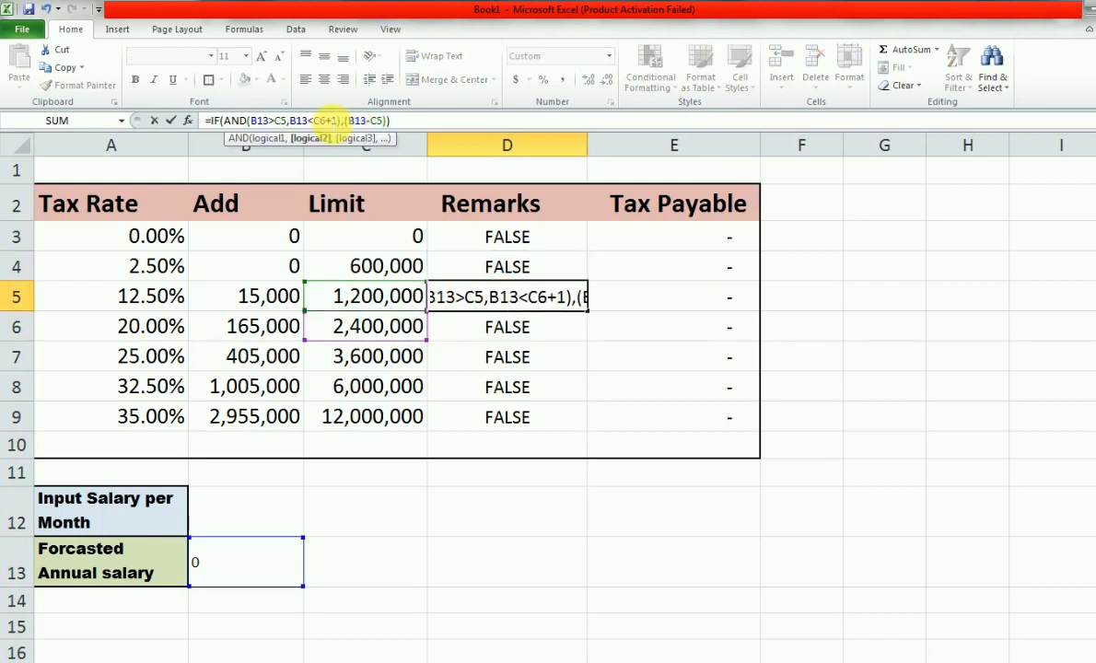
{"action": "key", "text": "Return"}
{"action": "left_click", "coordinate": [329, 121]}
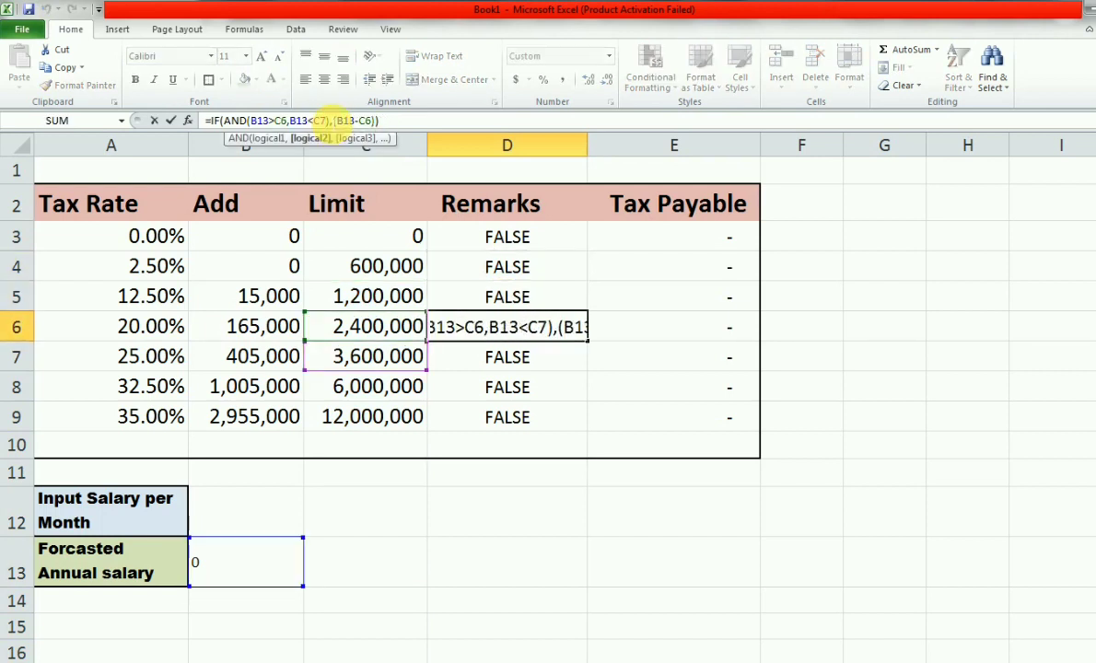
{"action": "type", "text": "+1"}
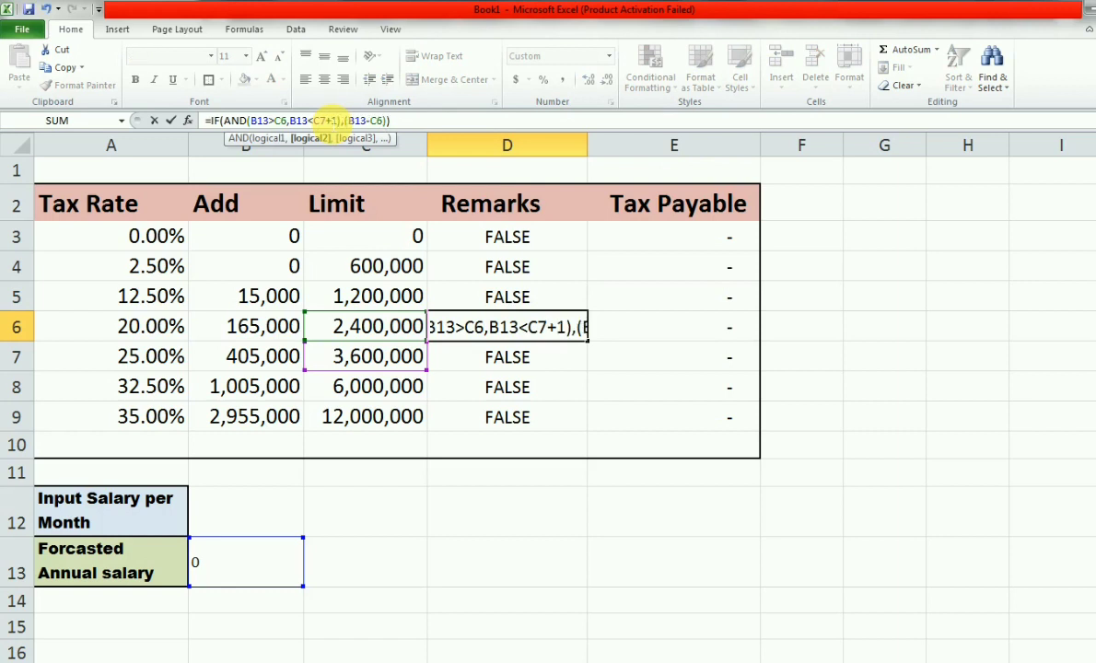
{"action": "key", "text": "Return"}
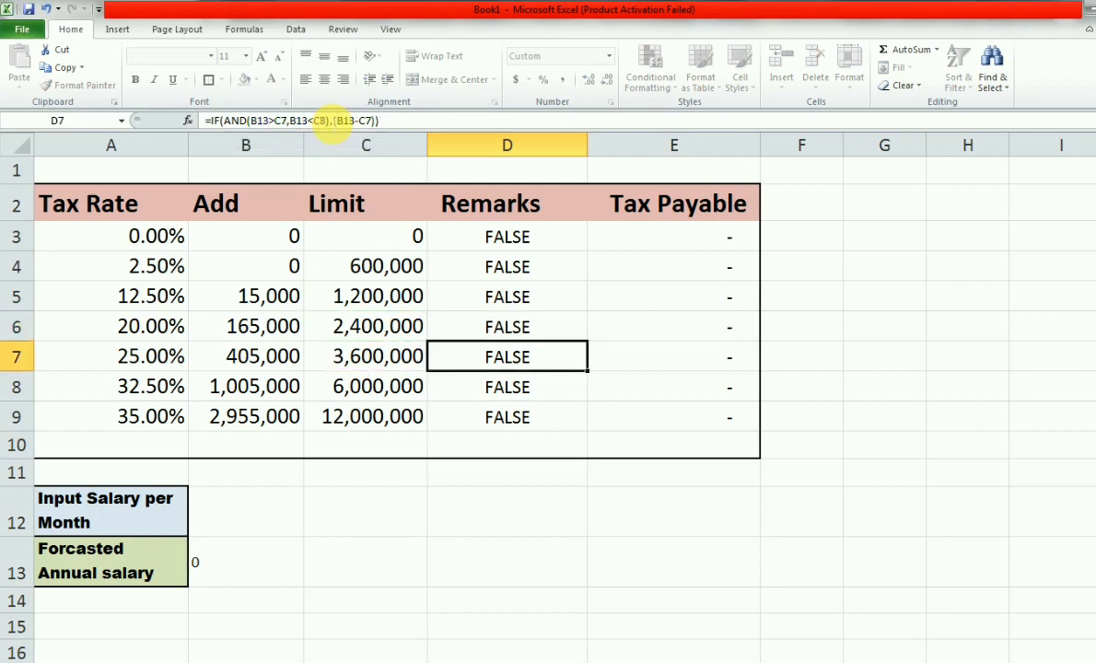
Add +1 to the upper-limit reference in the D7, D8 and D9 Remarks formulas (e.g. C10+1).
{"action": "left_click", "coordinate": [328, 121]}
{"action": "type", "text": "+1"}
{"action": "key", "text": "Return"}
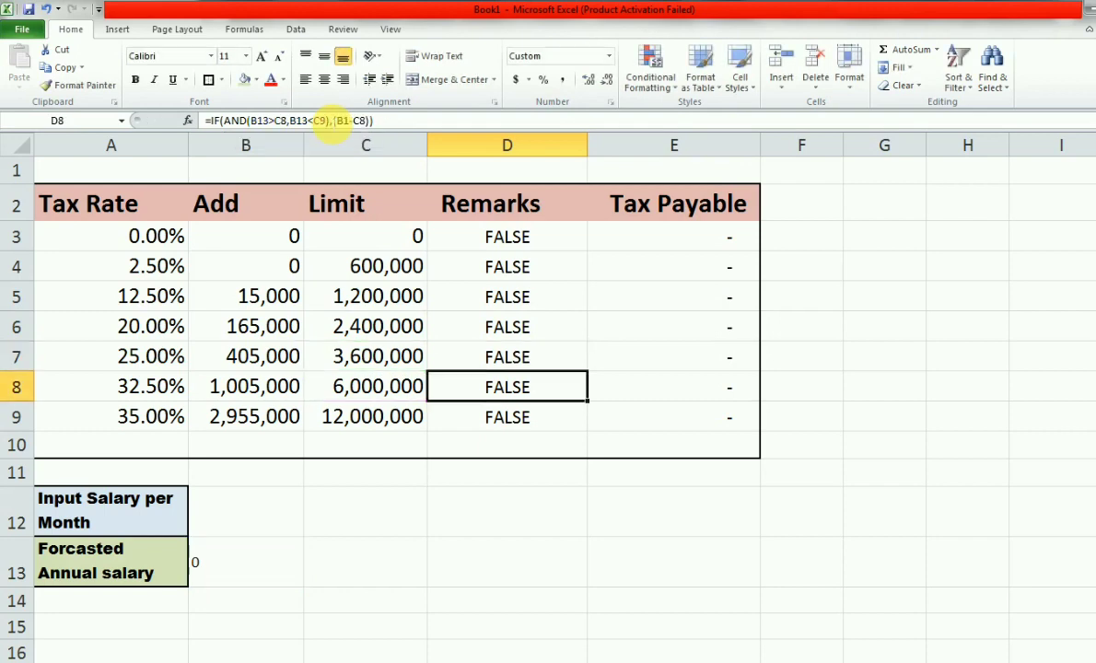
{"action": "left_click", "coordinate": [329, 120]}
{"action": "type", "text": "+1"}
{"action": "key", "text": "Return"}
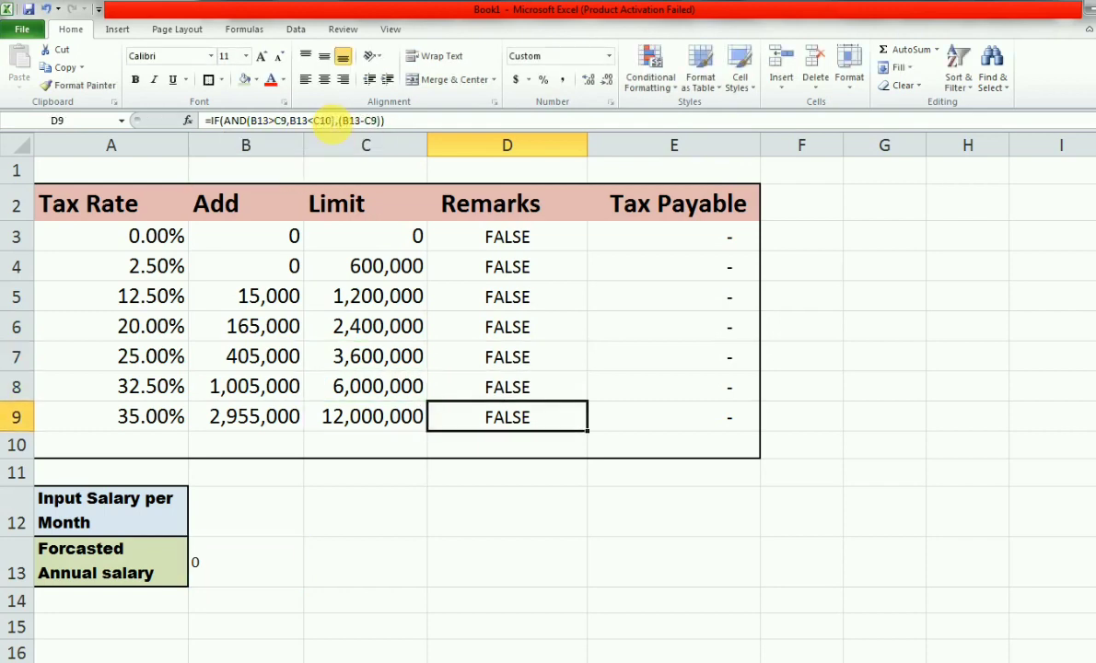
{"action": "left_click", "coordinate": [318, 120]}
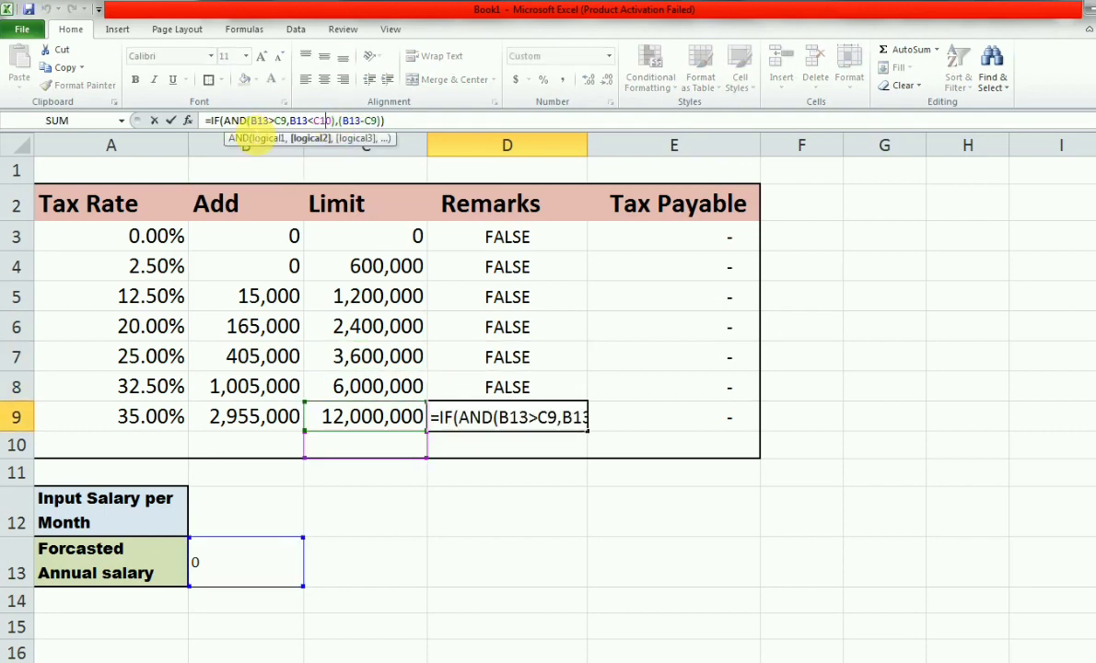
{"action": "type", "text": "+1"}
{"action": "key", "text": "Return"}
Review the corrected Remarks formulas, then move to the monthly salary cell B12.
{"action": "key", "text": "Up"}
{"action": "key", "text": "Up"}
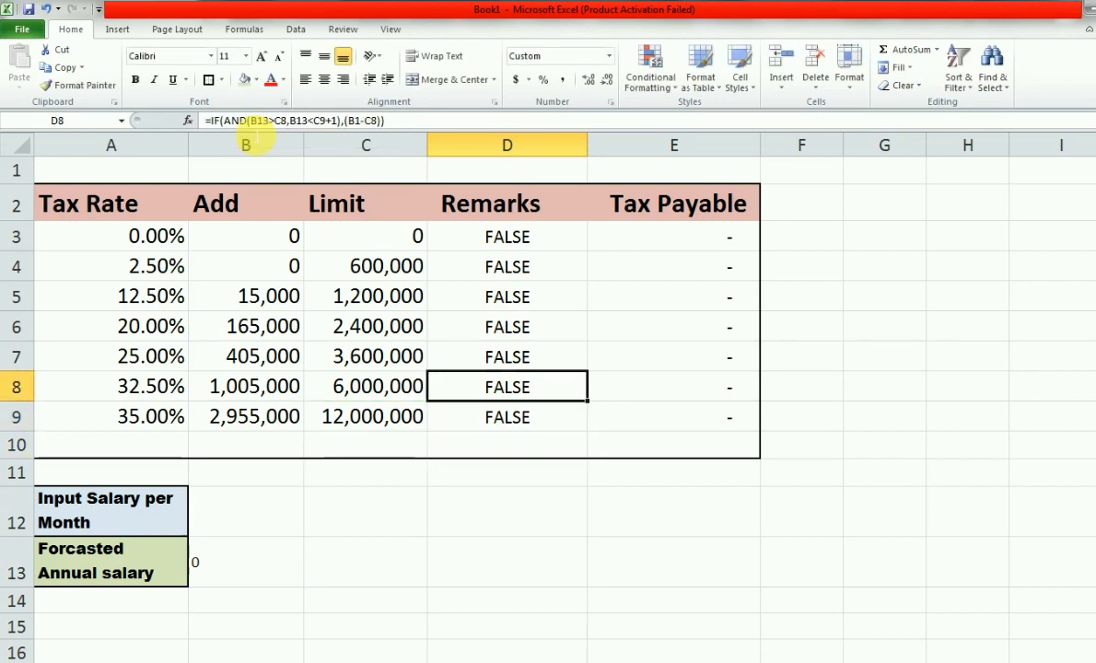
{"action": "key", "text": "Up"}
{"action": "key", "text": "Down"}
{"action": "key", "text": "Down"}
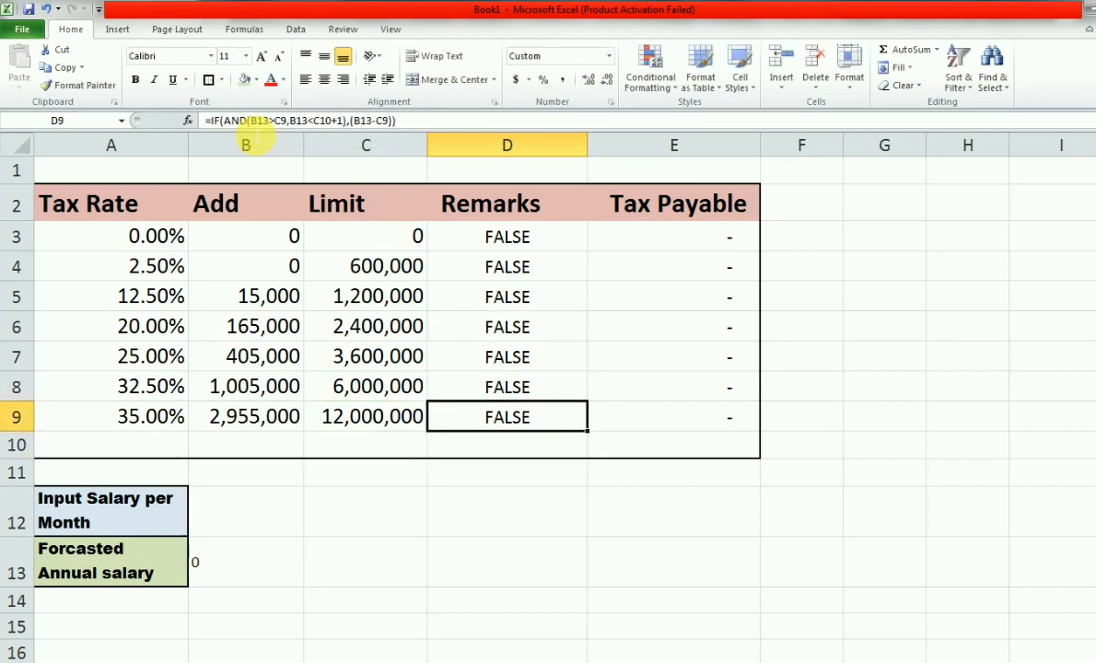
{"action": "key", "text": "Up"}
{"action": "key", "text": "Up"}
{"action": "key", "text": "Up"}
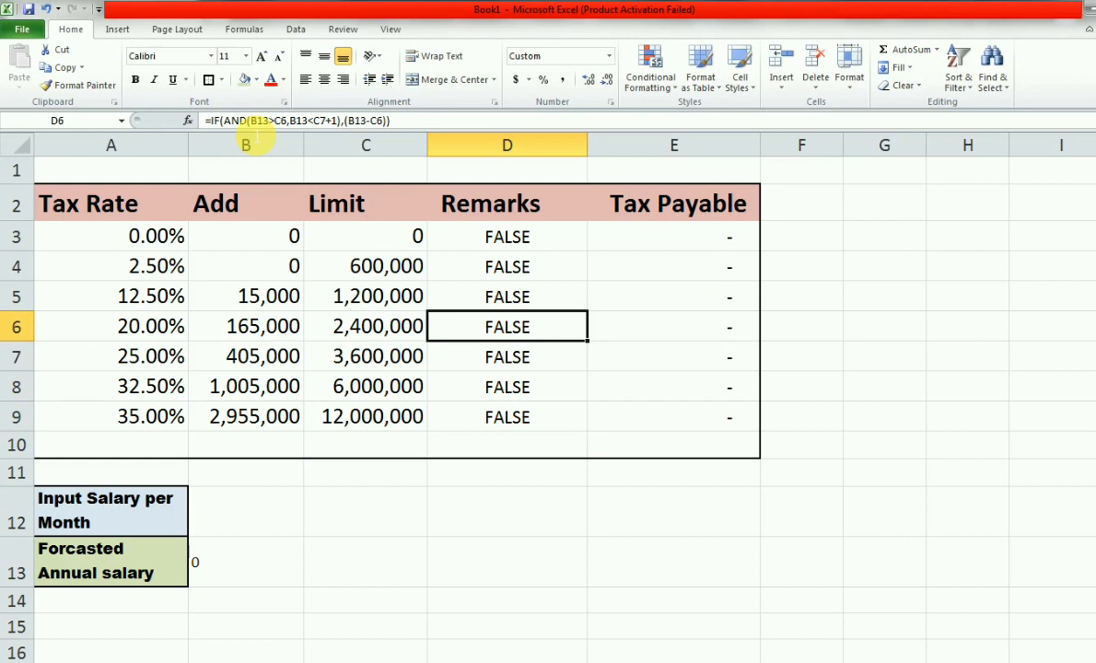
{"action": "key", "text": "Down"}
{"action": "key", "text": "Down"}
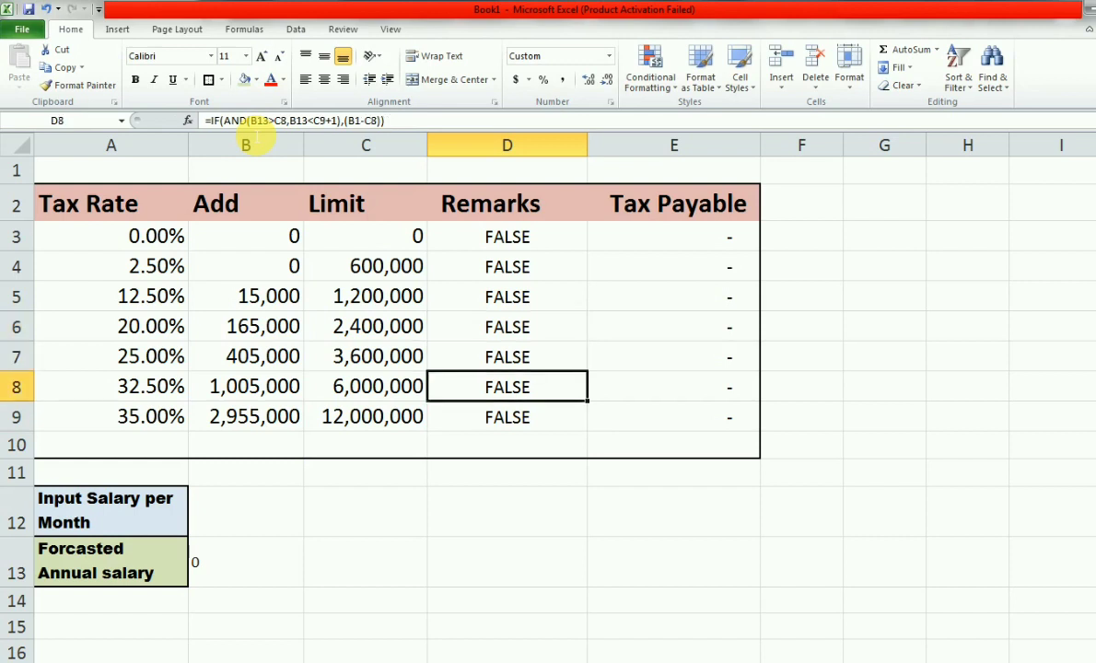
{"action": "key", "text": "Down"}
{"action": "key", "text": "Left"}
{"action": "key", "text": "Down"}
{"action": "key", "text": "Left"}
{"action": "key", "text": "Down"}
{"action": "key", "text": "Down"}
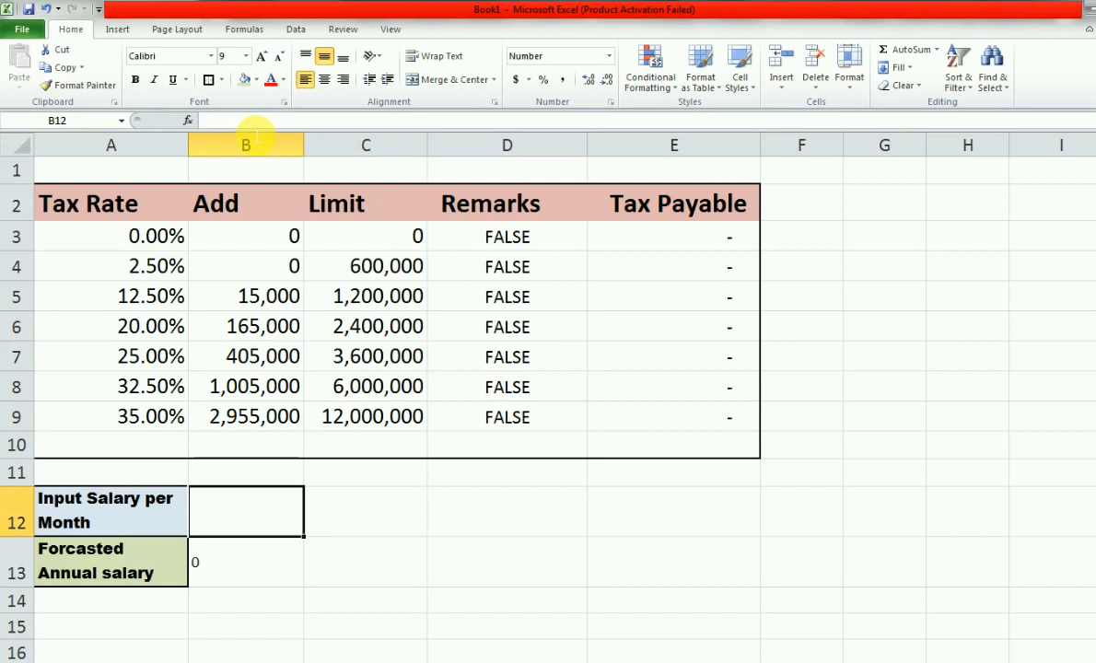
Enter 70,000 as the monthly salary and check the Tax Payable formula in E4.
{"action": "type", "text": "70"}
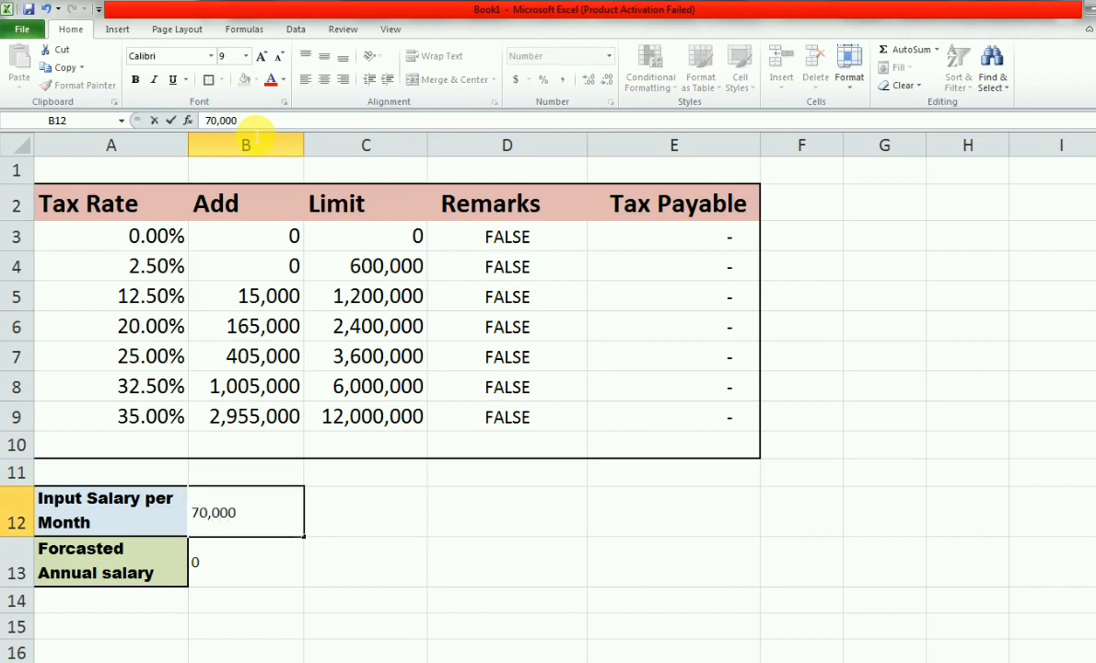
{"action": "key", "text": "Return"}
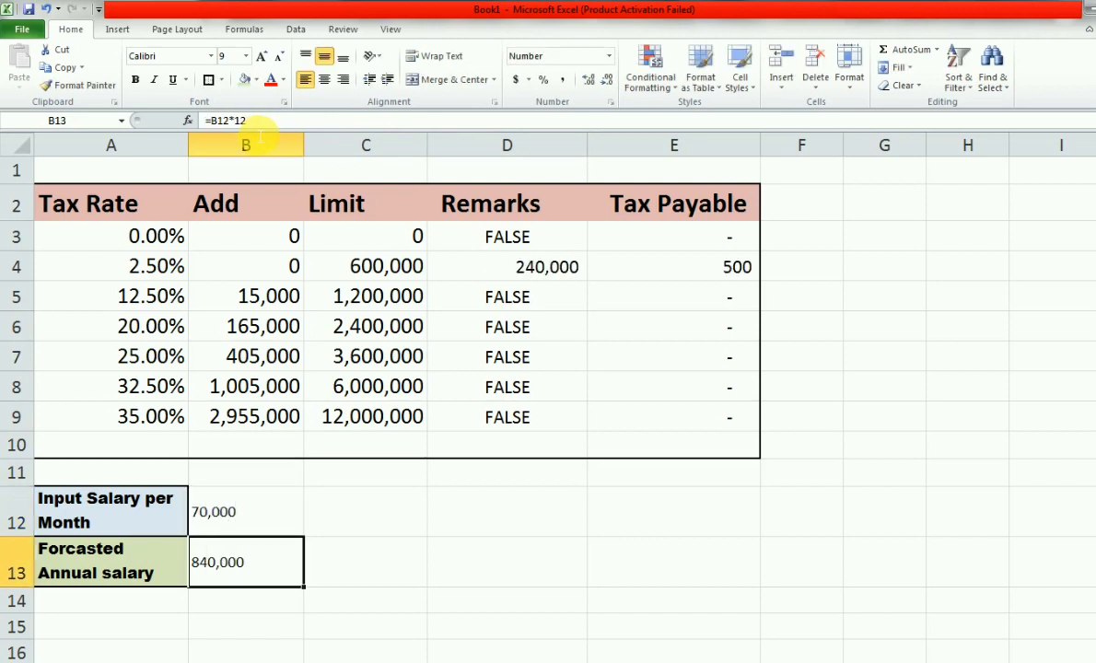
{"action": "left_click", "coordinate": [699, 272]}
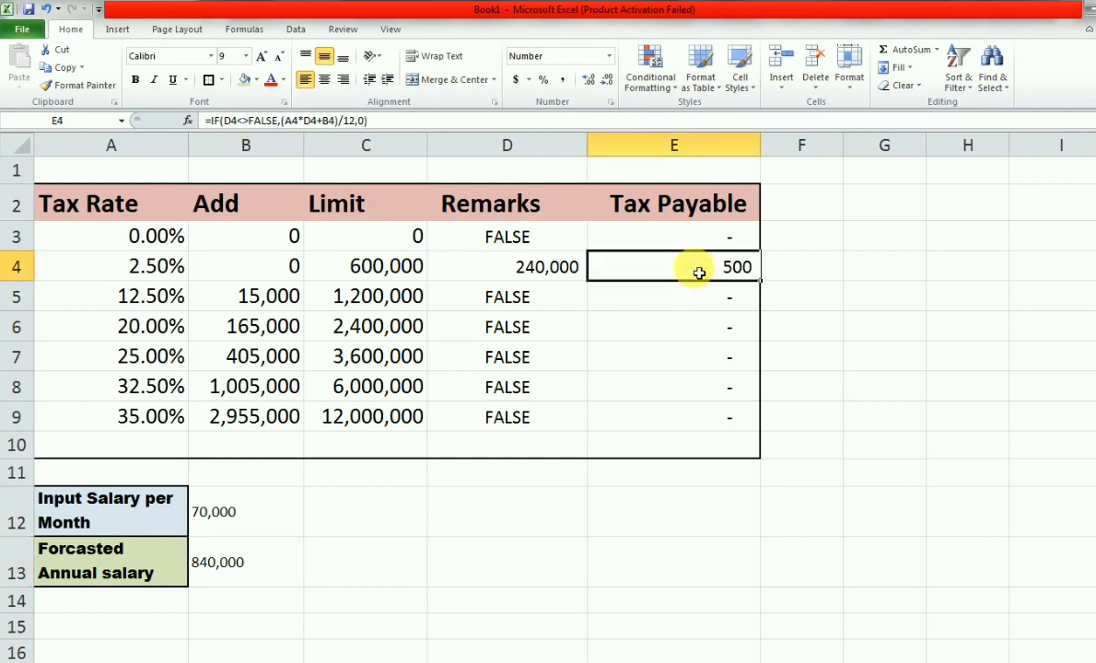
Change the monthly salary in B12 to 200,000 and inspect the 13,750 tax payable in E5.
{"action": "left_click", "coordinate": [262, 500]}
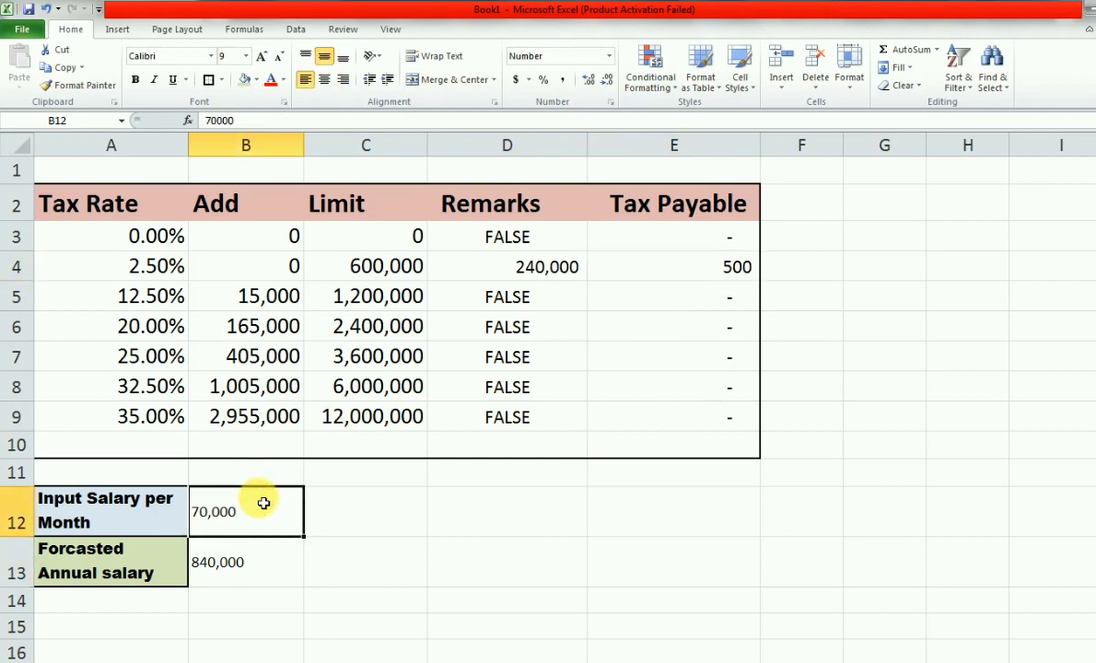
{"action": "type", "text": "200,"}
{"action": "key", "text": "Return"}
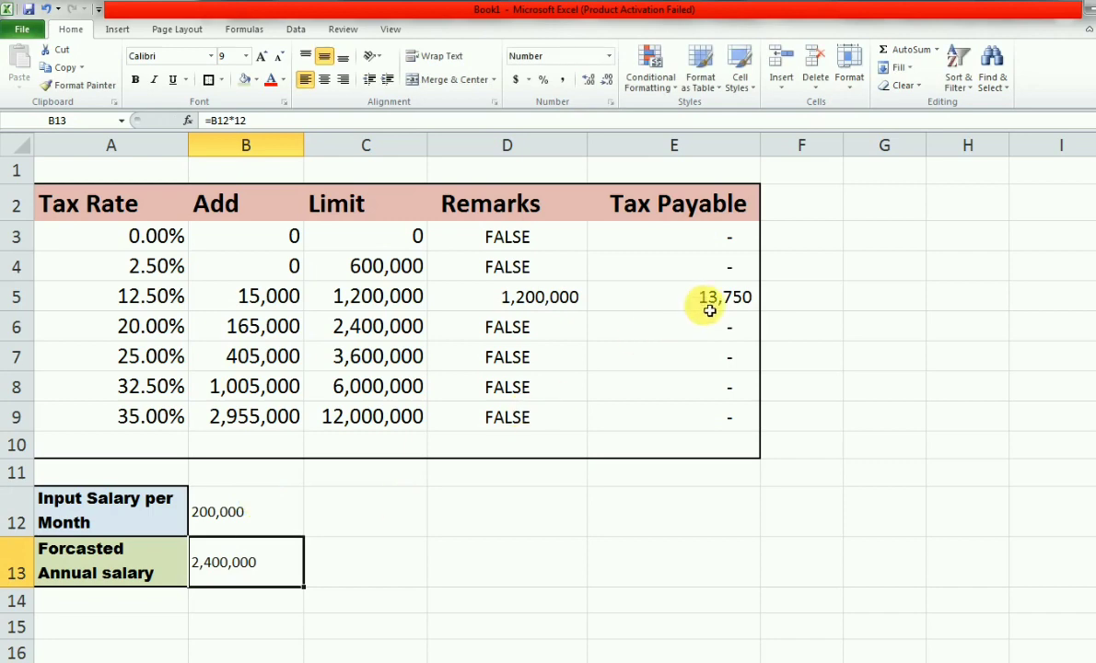
{"action": "left_click", "coordinate": [663, 293]}
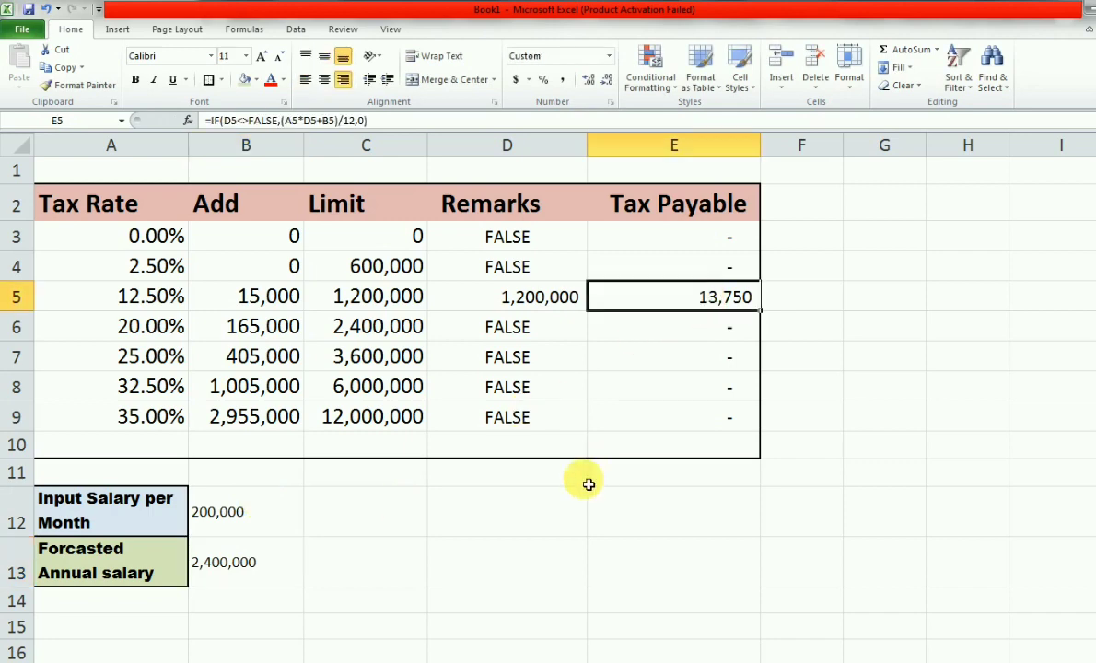
{"action": "left_click", "coordinate": [505, 515]}
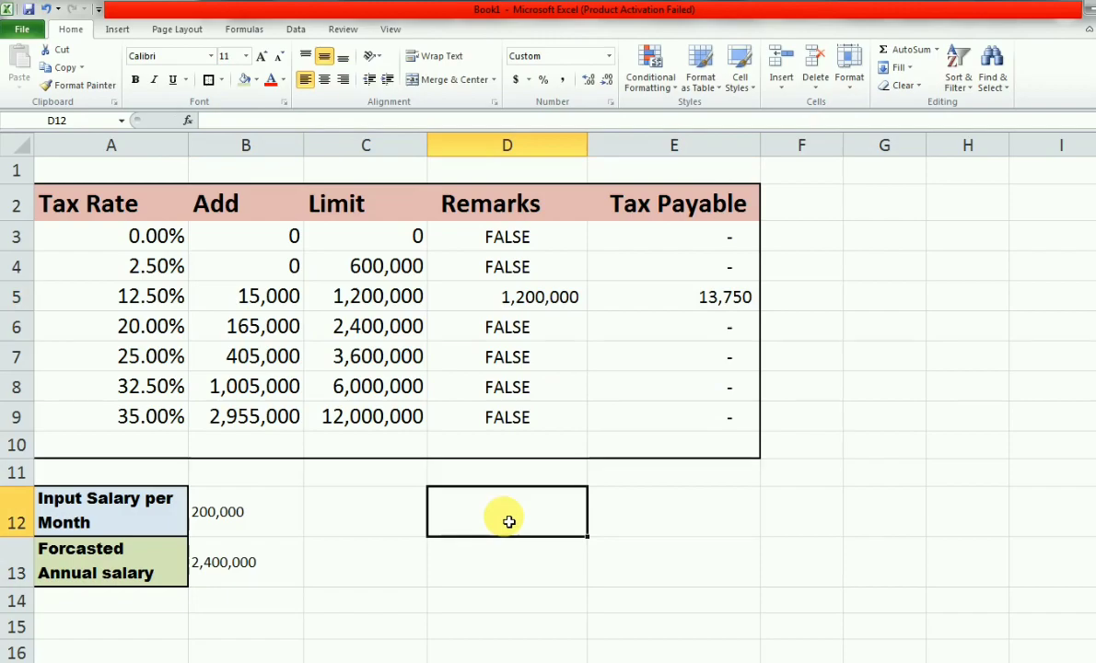
{"action": "key", "text": "alt+Tab"}
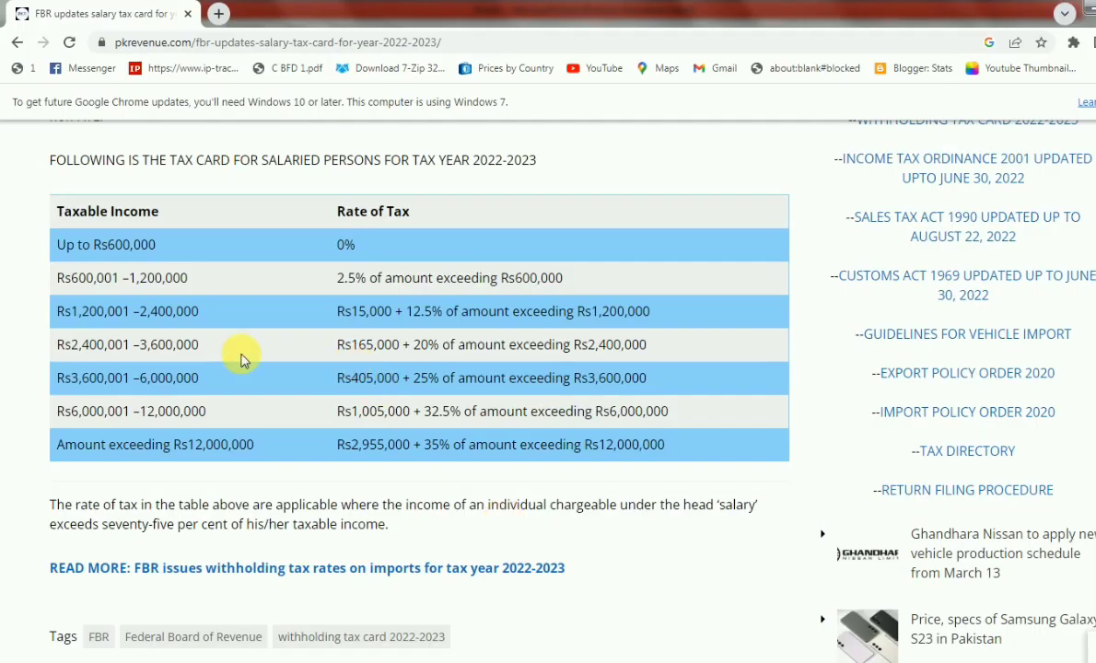
Compare the FBR 2022-2023 salaried tax card brackets in Chrome with the Excel workbook.
{"action": "key", "text": "alt+Tab"}
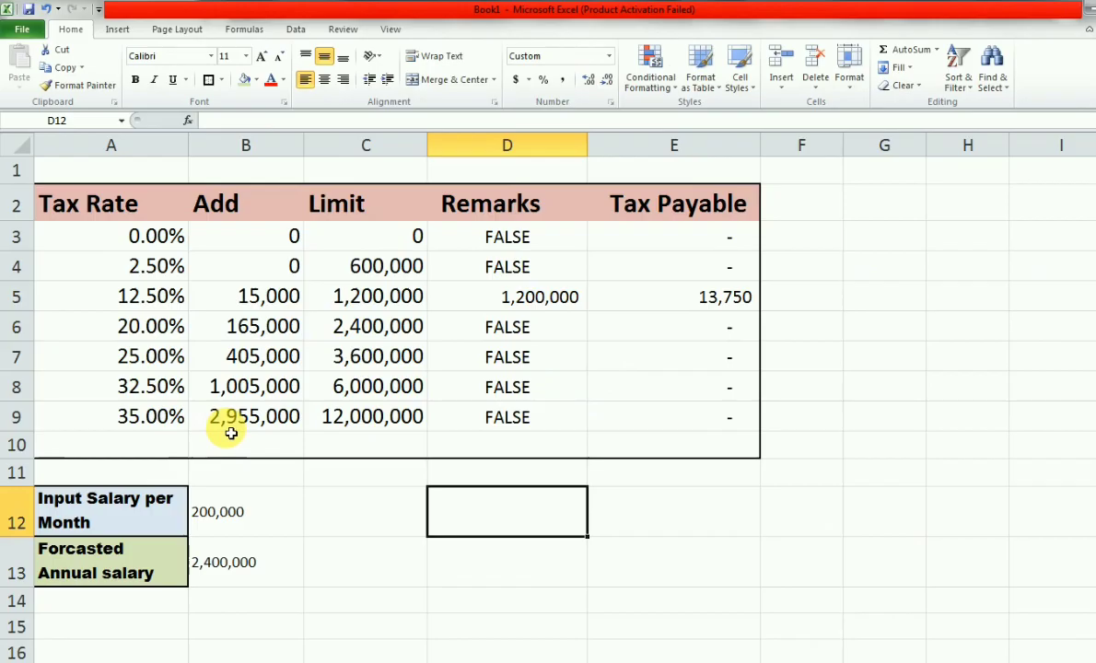
{"action": "key", "text": "alt+Tab"}
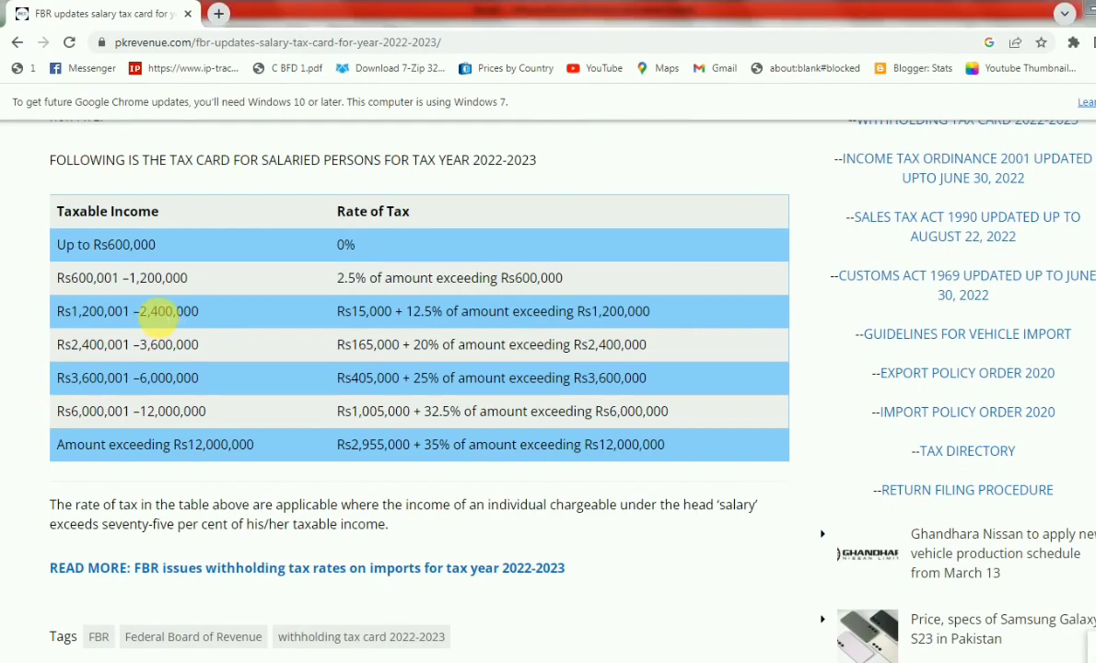
{"action": "key", "text": "alt+Tab"}
In D12, compute the excess income: annual salary B13 minus the 1,200,000 limit in C5.
{"action": "type", "text": "="}
{"action": "key", "text": "Left"}
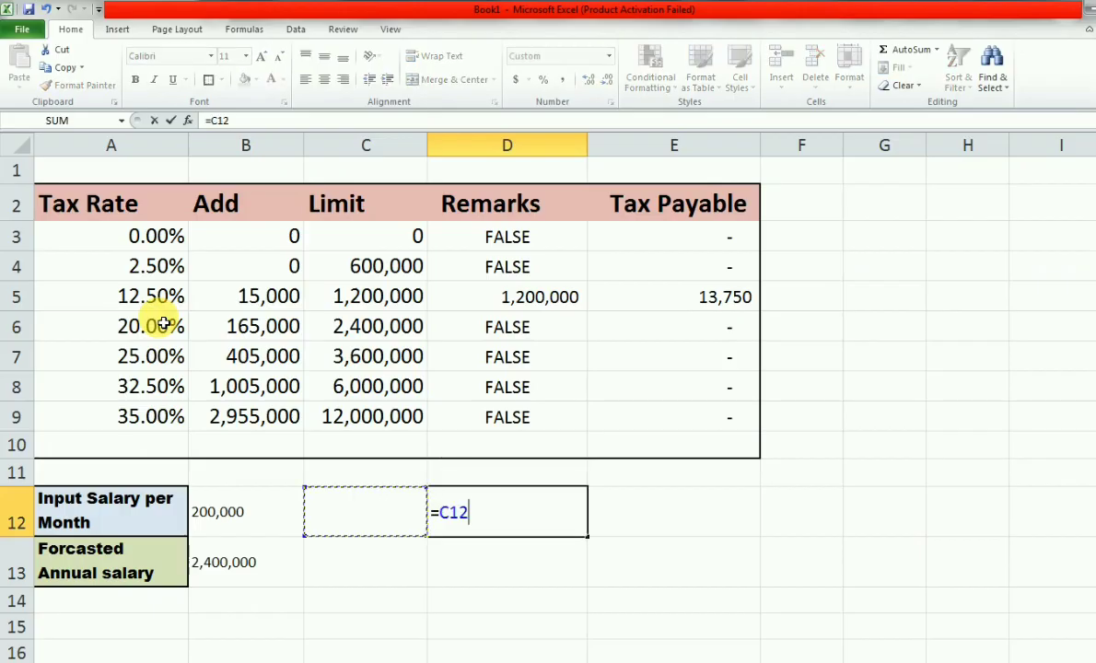
{"action": "key", "text": "Left"}
{"action": "key", "text": "Down"}
{"action": "type", "text": "-D11"}
{"action": "key", "text": "Up"}
{"action": "key", "text": "Up"}
{"action": "key", "text": "Up"}
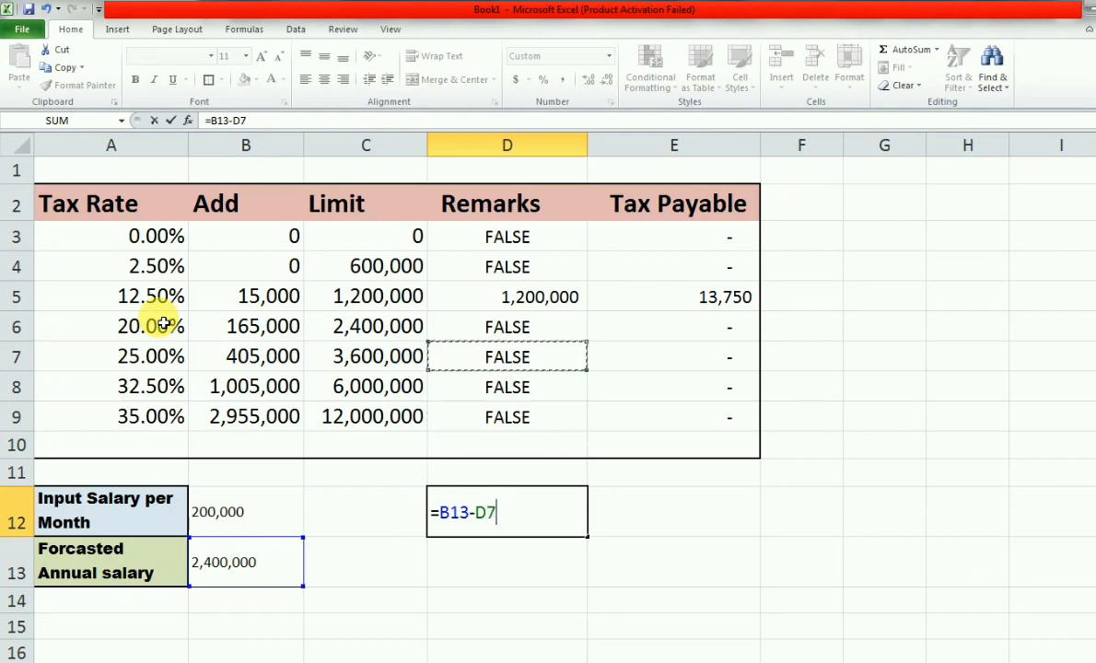
{"action": "key", "text": "Up"}
{"action": "key", "text": "Up"}
{"action": "key", "text": "Left"}
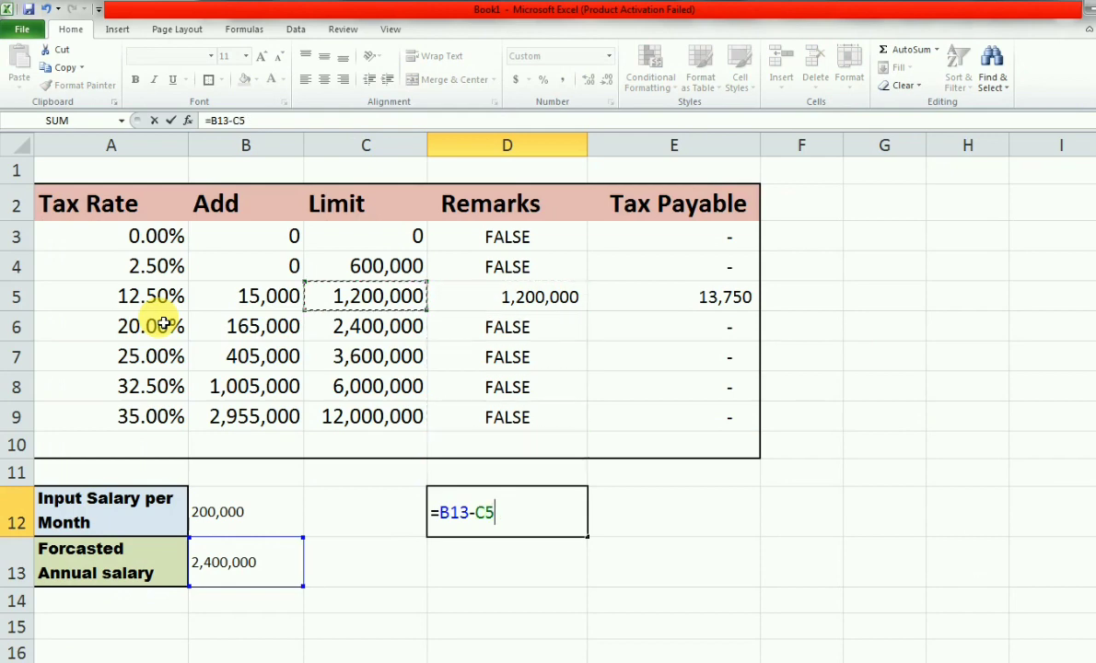
{"action": "key", "text": "Return"}
Enter =D12*A5 in D13 for tax at 12.50%, and =D13+B5 in D14 adding the fixed 15,000.
{"action": "type", "text": "="}
{"action": "key", "text": "Up"}
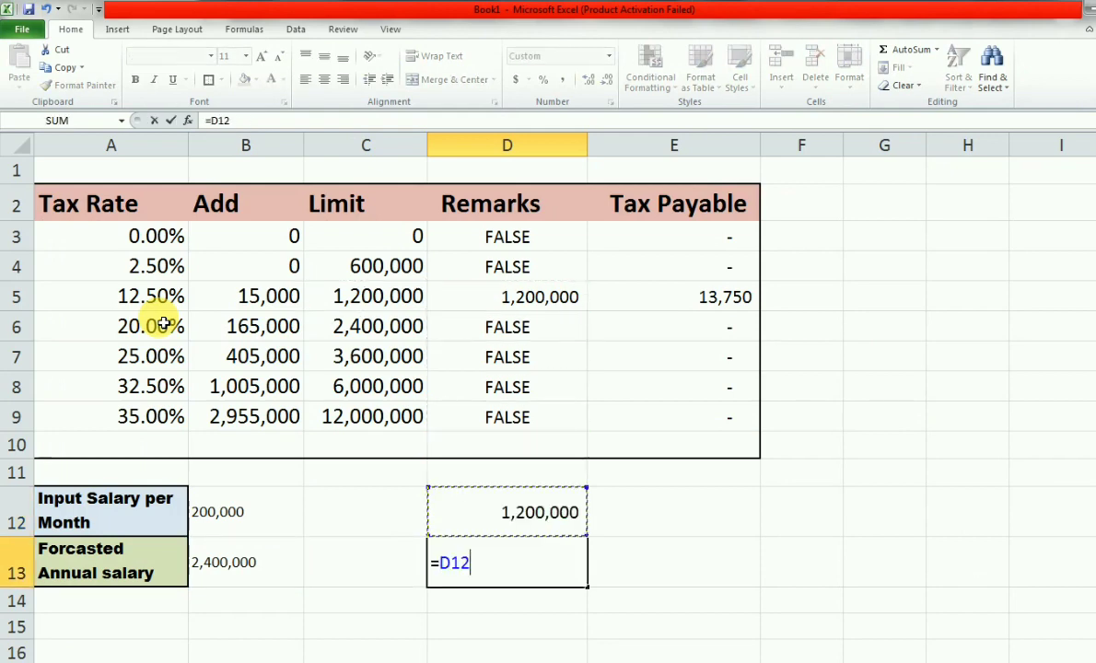
{"action": "type", "text": "*"}
{"action": "left_click", "coordinate": [125, 292]}
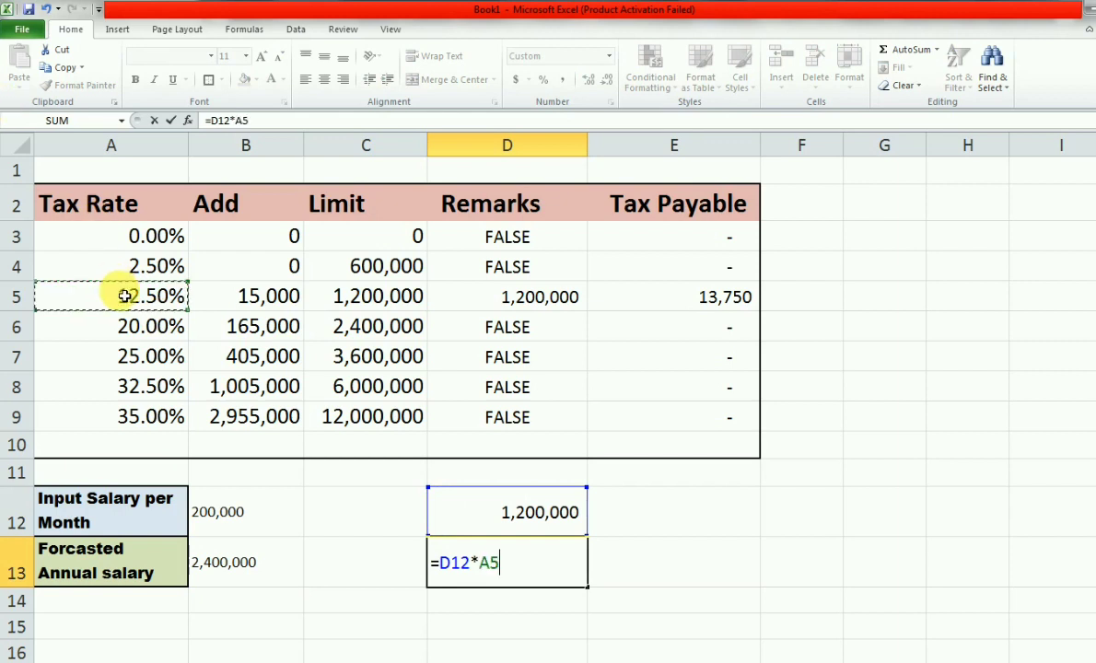
{"action": "key", "text": "Return"}
{"action": "type", "text": "="}
{"action": "key", "text": "Up"}
{"action": "type", "text": "+"}
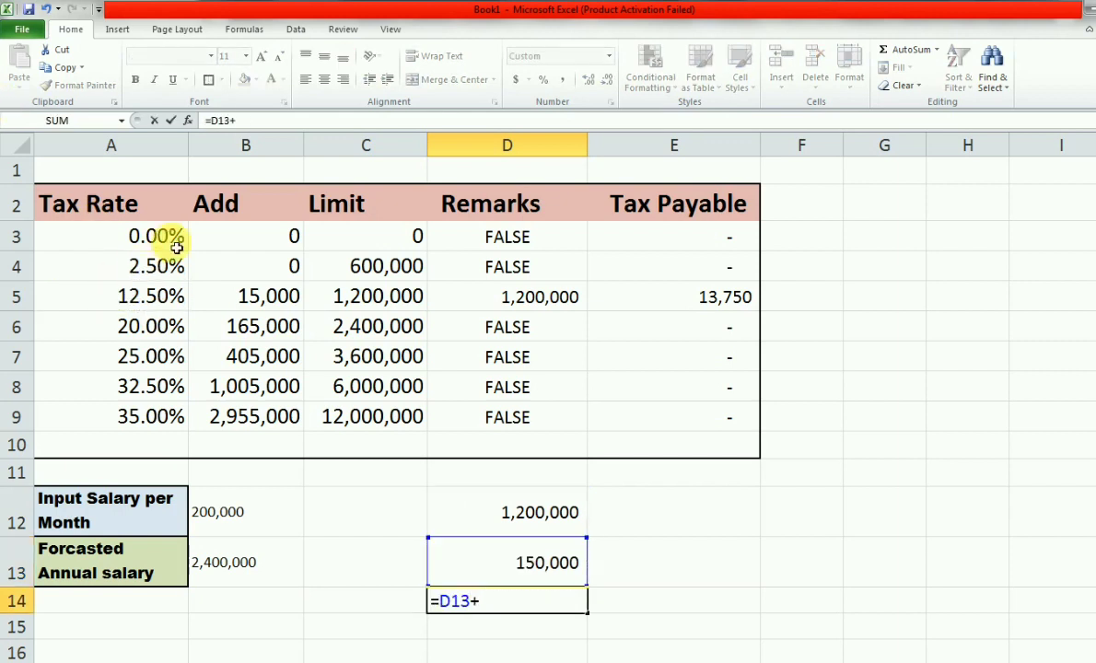
{"action": "left_click", "coordinate": [248, 300]}
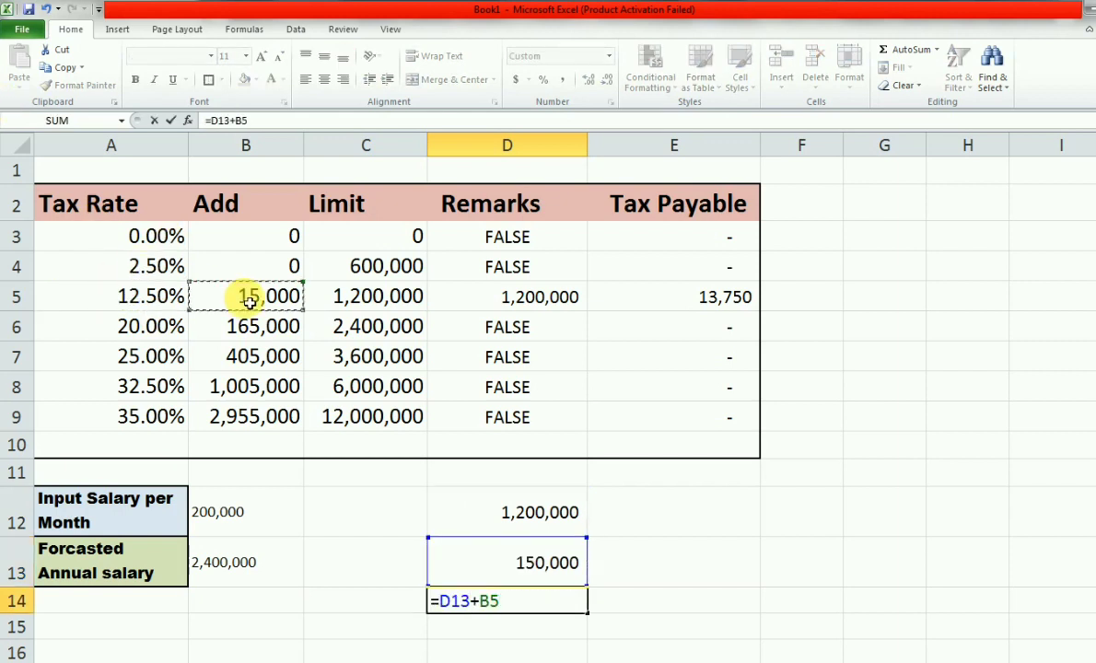
{"action": "key", "text": "Return"}
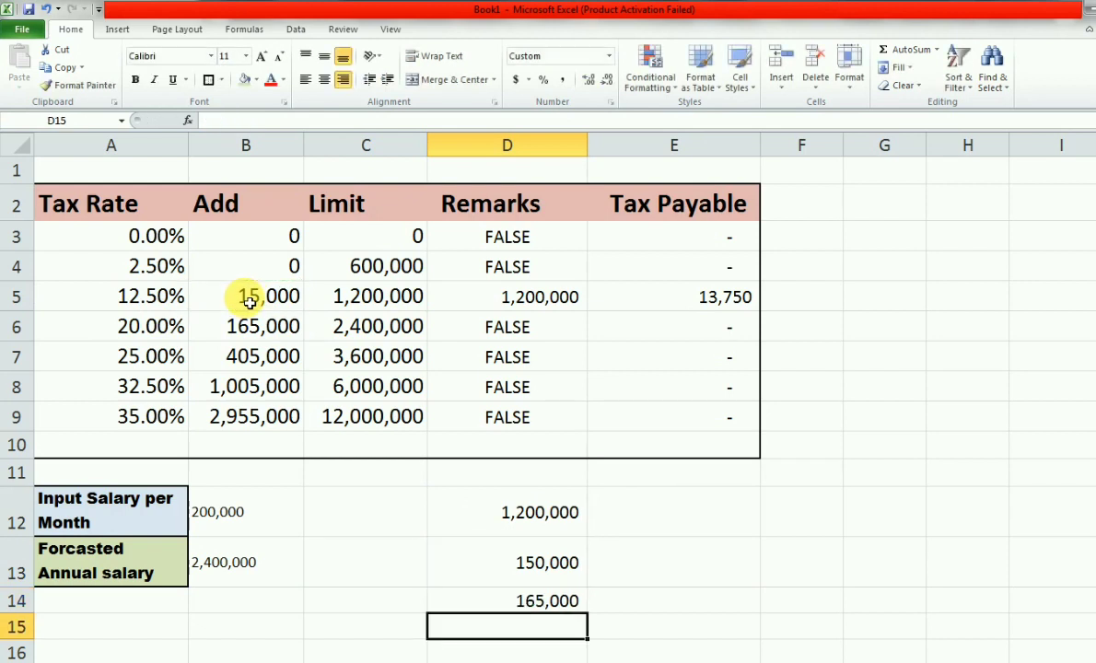
Enter =D14/12 in D15 to confirm the 13,750 monthly tax payable.
{"action": "type", "text": "="}
{"action": "key", "text": "Up"}
{"action": "type", "text": "/"}
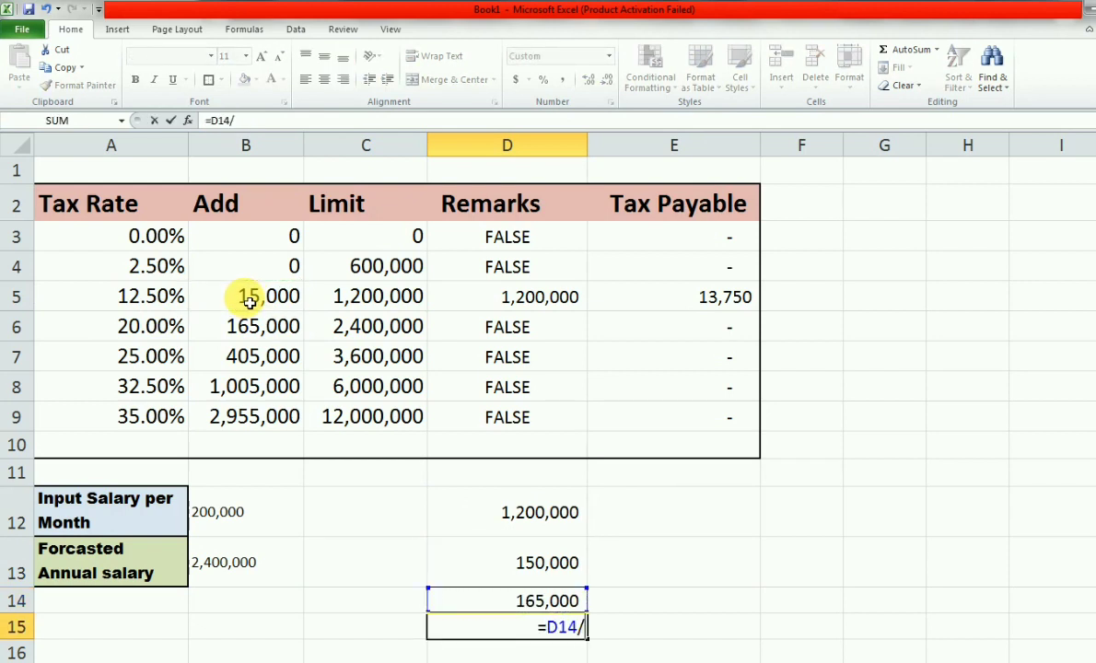
{"action": "type", "text": "12"}
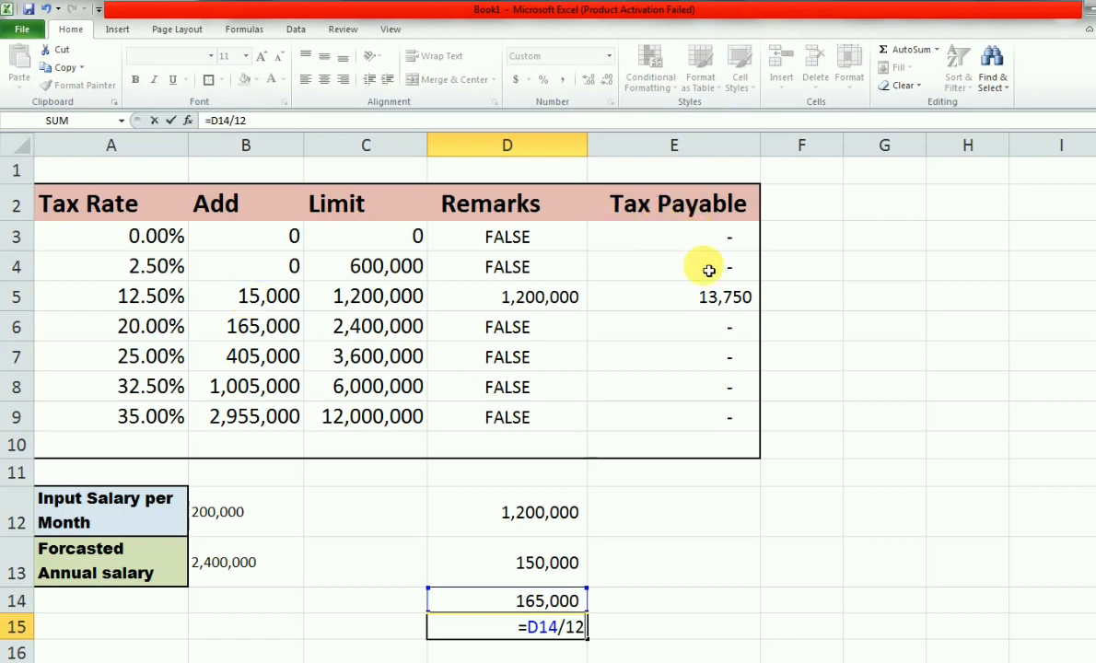
{"action": "key", "text": "Return"}
{"action": "key", "text": "Up"}
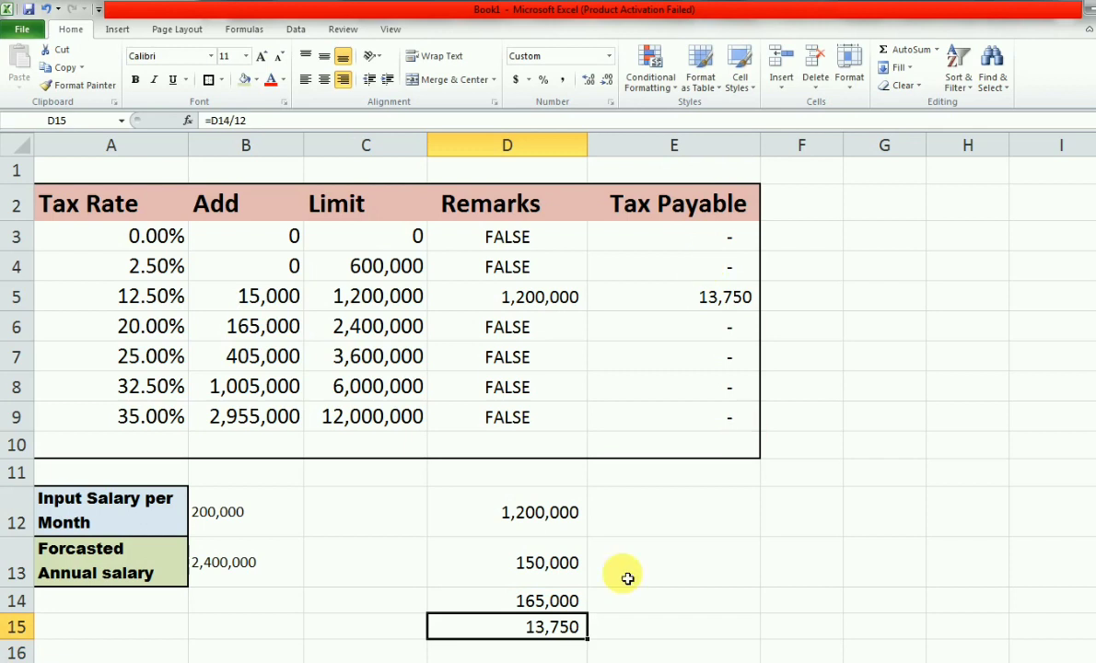
{"action": "left_click", "coordinate": [660, 531]}
{"action": "left_click", "coordinate": [246, 520]}
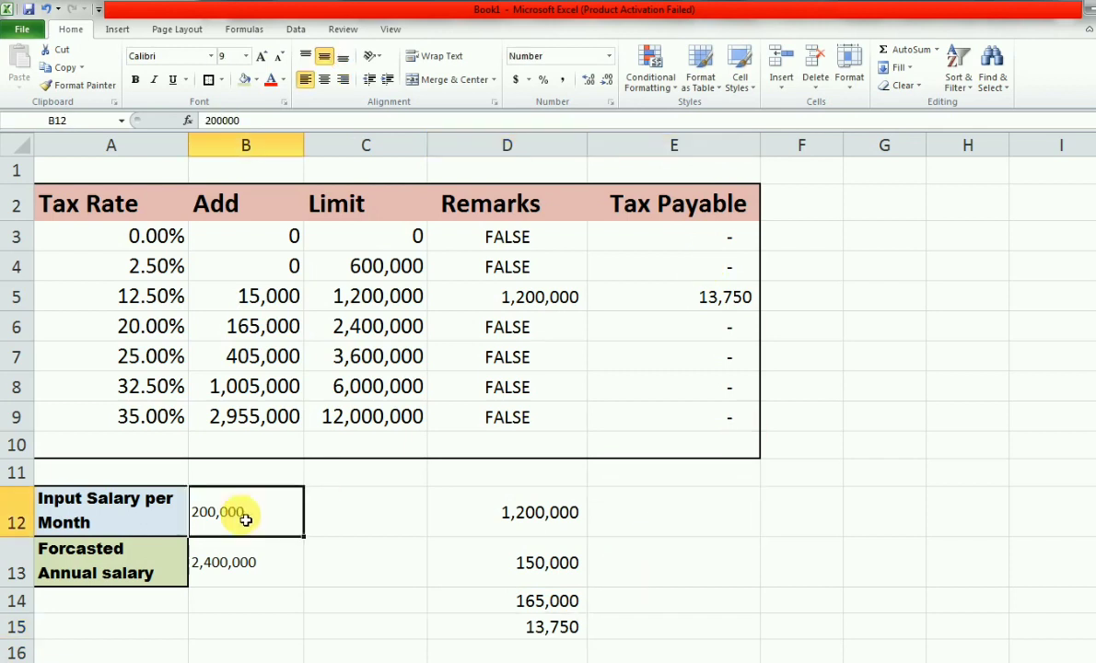
Try monthly salaries of 40,000, 50,000 and finally 70,000, giving 500 tax payable in E4.
{"action": "type", "text": "40,000"}
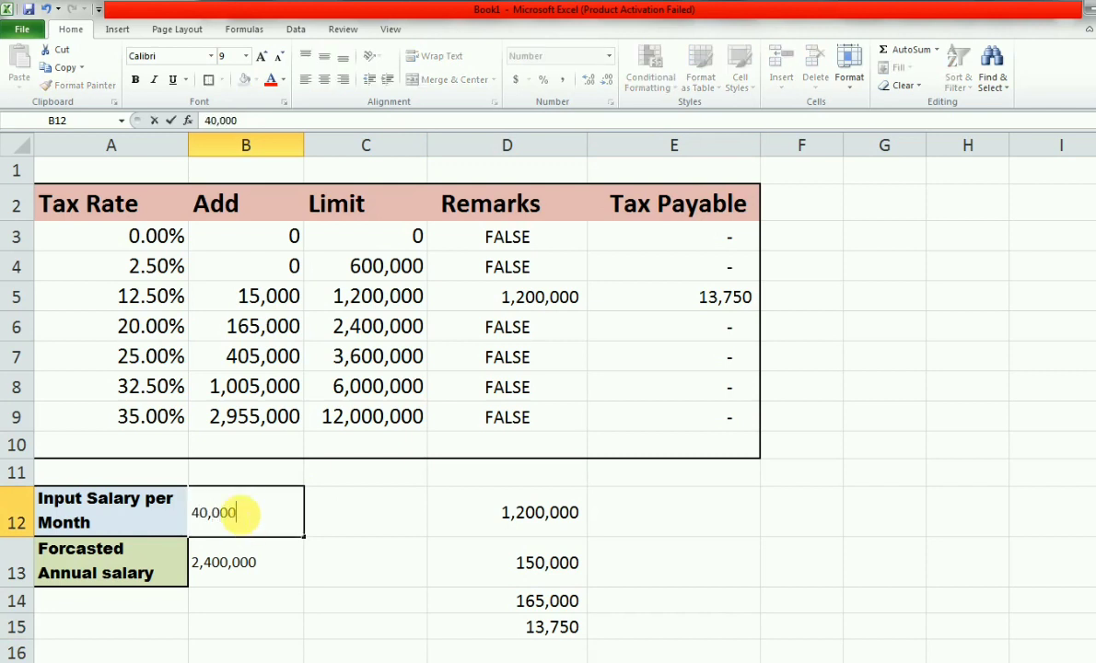
{"action": "key", "text": "Return"}
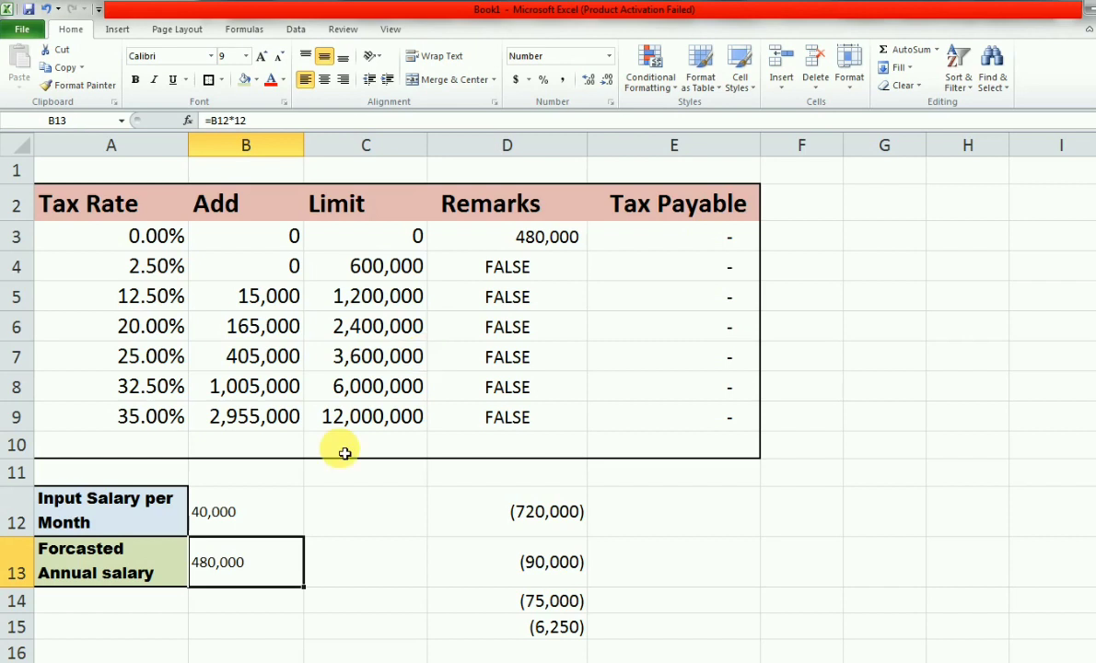
{"action": "left_click", "coordinate": [238, 511]}
{"action": "type", "text": "50,"}
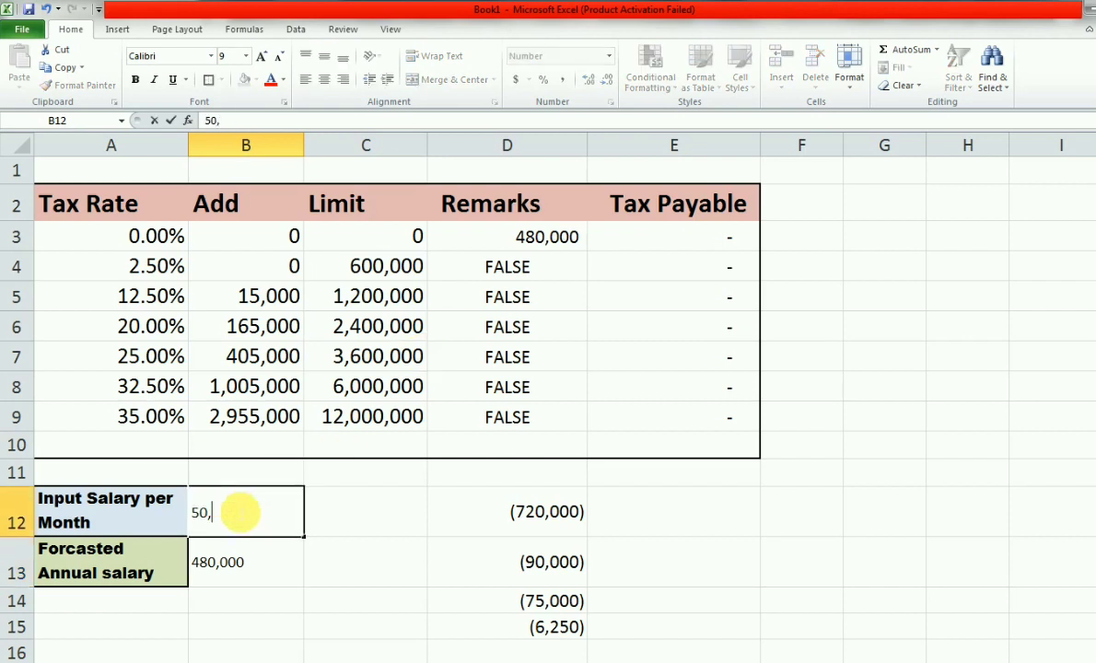
{"action": "key", "text": "Return"}
{"action": "left_click", "coordinate": [238, 511]}
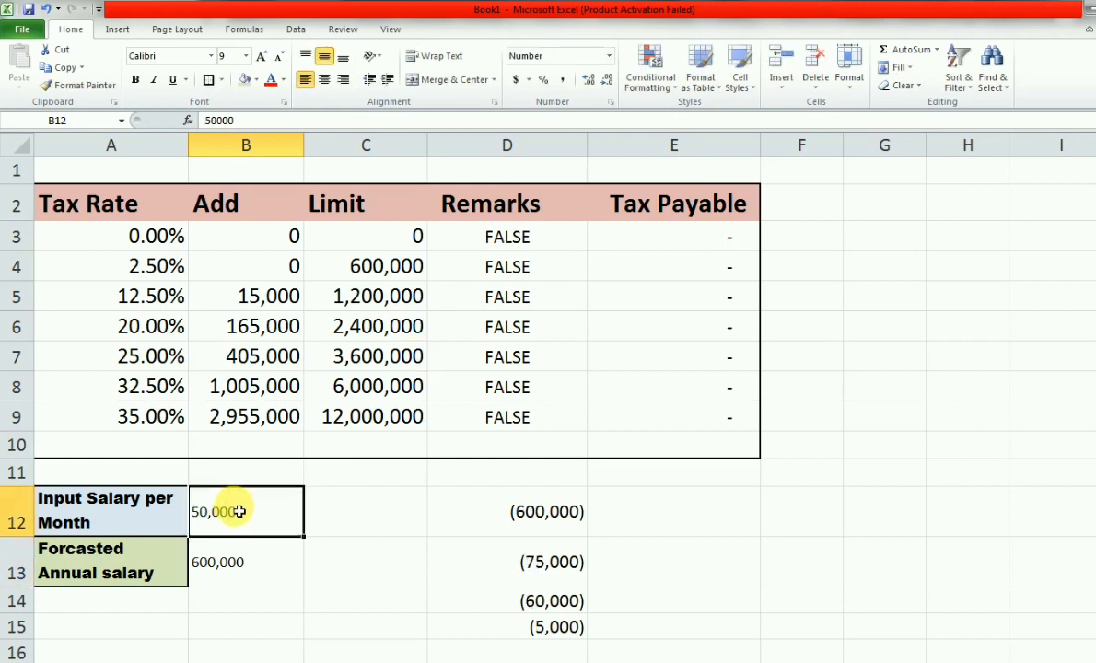
{"action": "key", "text": "BackSpace"}
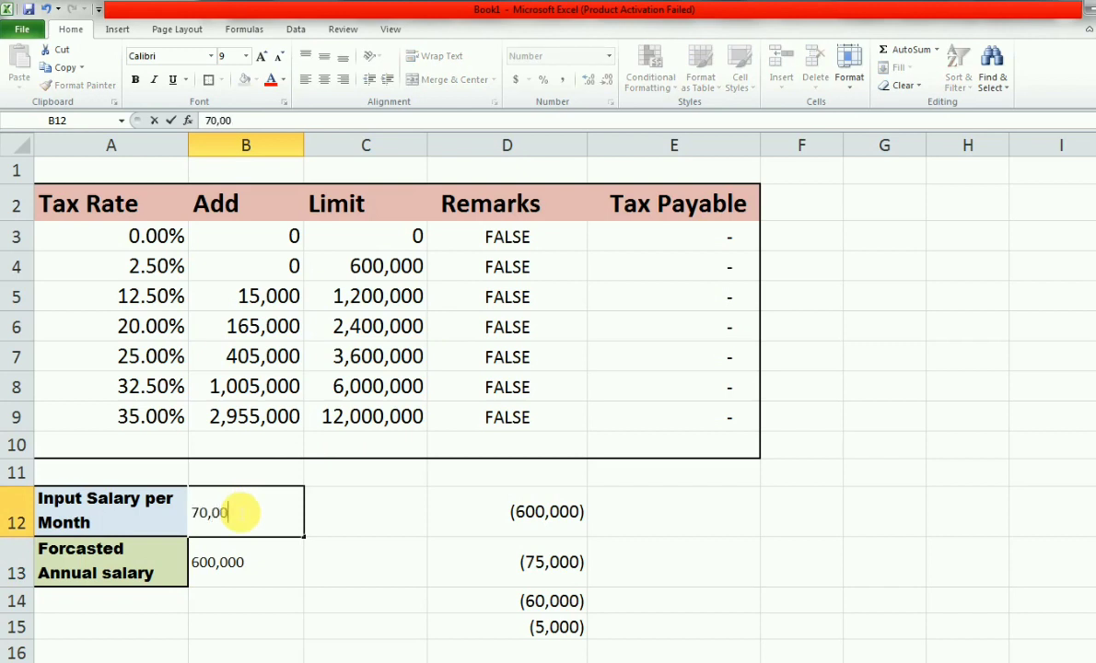
{"action": "type", "text": "0"}
{"action": "key", "text": "Return"}
{"action": "left_click", "coordinate": [697, 277]}
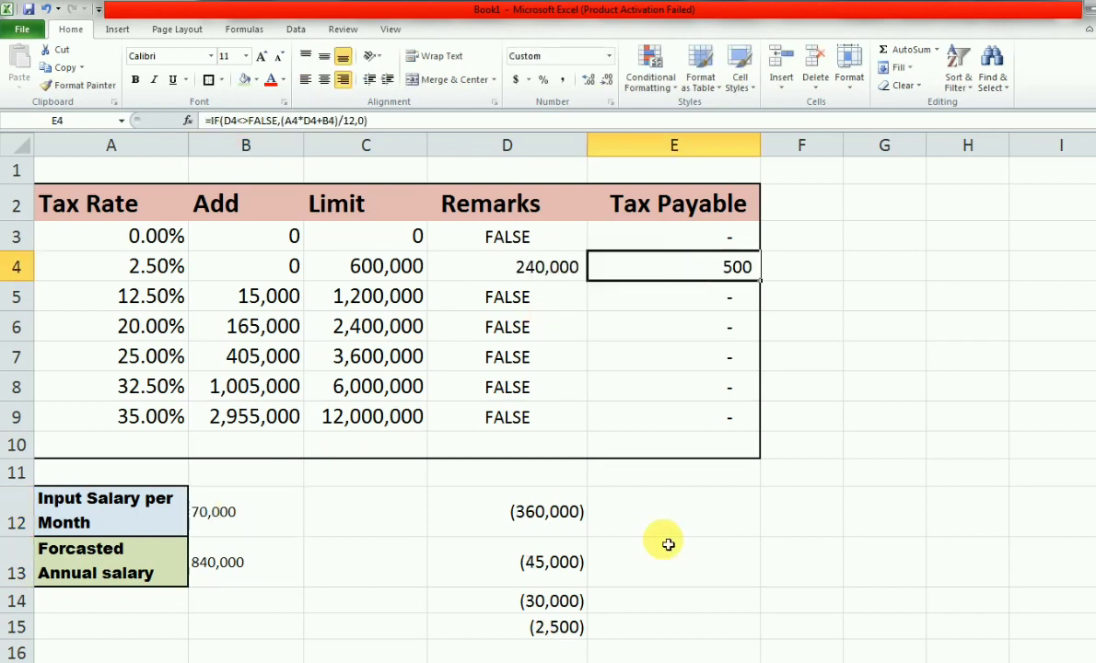
Enter =B13-C4 in E12 for the 240,000 excess over the 600,000 limit.
{"action": "left_click", "coordinate": [659, 511]}
{"action": "type", "text": "="}
{"action": "key", "text": "Left"}
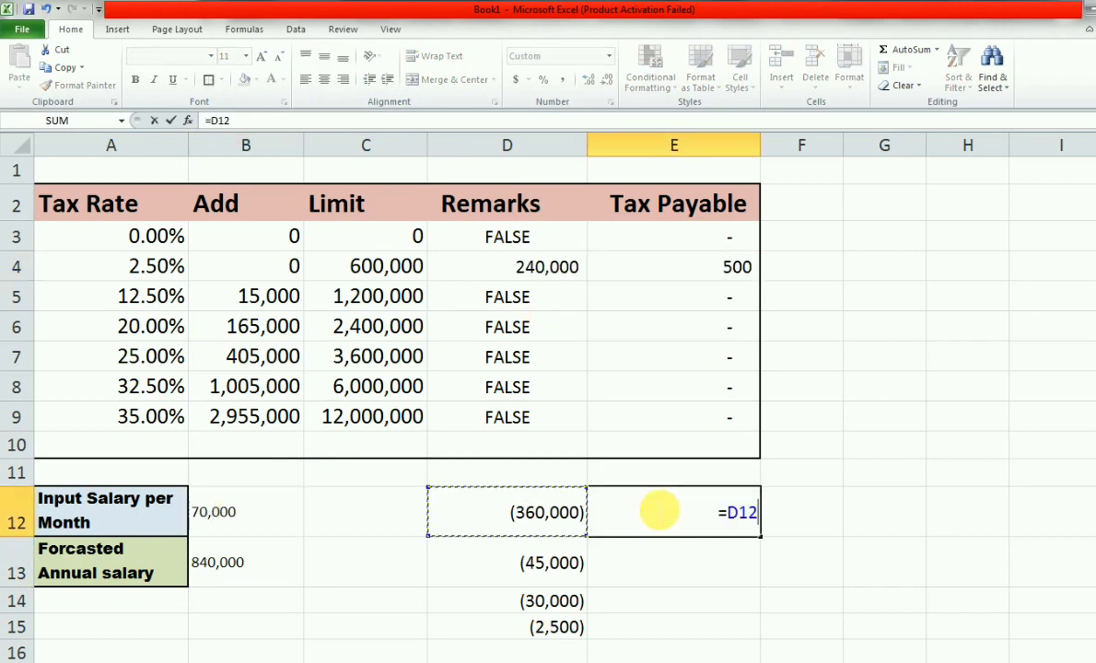
{"action": "key", "text": "Left"}
{"action": "key", "text": "Left"}
{"action": "key", "text": "Down"}
{"action": "type", "text": "-"}
{"action": "key", "text": "Up"}
{"action": "key", "text": "Up"}
{"action": "key", "text": "Up"}
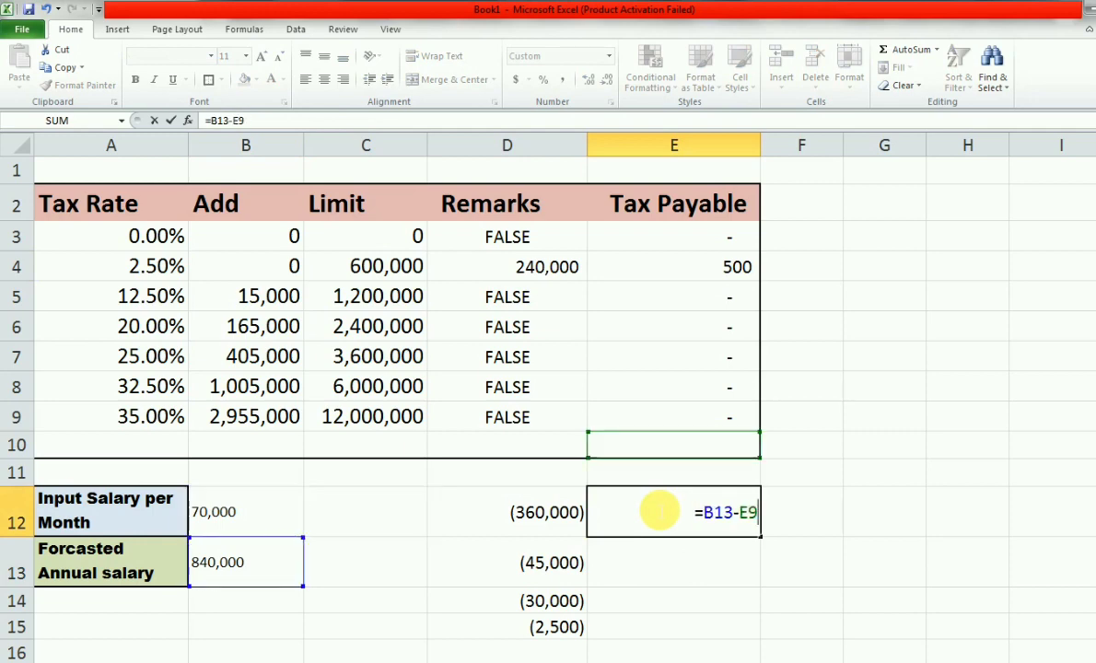
{"action": "key", "text": "Up"}
{"action": "key", "text": "Left"}
{"action": "key", "text": "Left"}
{"action": "left_click", "coordinate": [396, 265]}
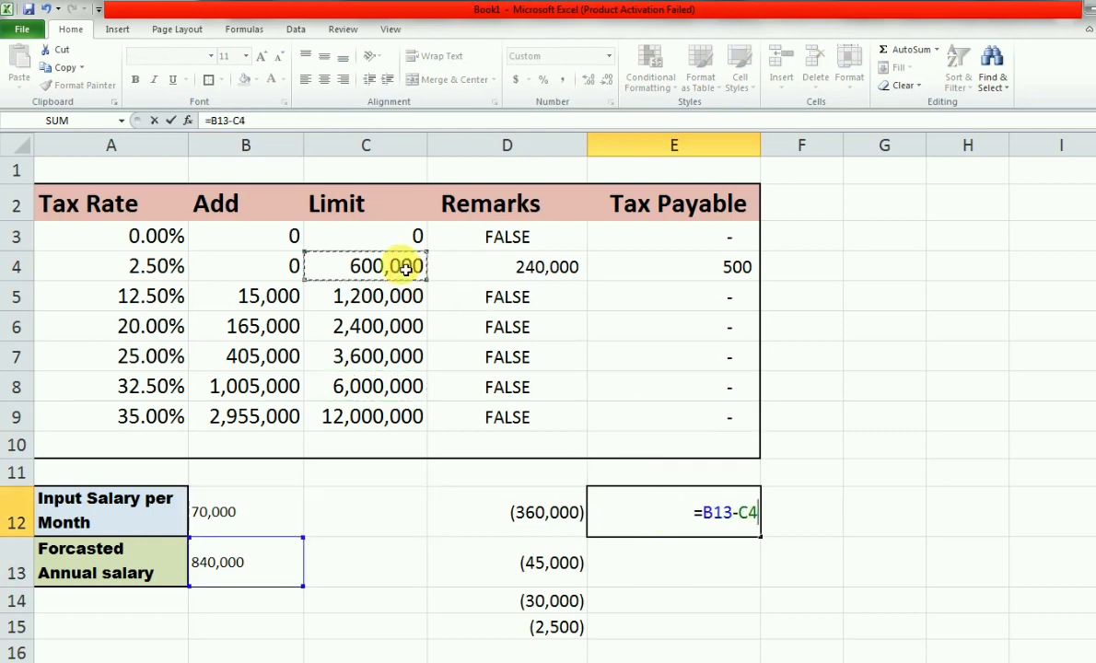
{"action": "key", "text": "Return"}
Enter =E12*A4 in E13 for 6,000 tax at 2.50%, and =E13+B4 in E14.
{"action": "type", "text": "="}
{"action": "key", "text": "Up"}
{"action": "type", "text": "*"}
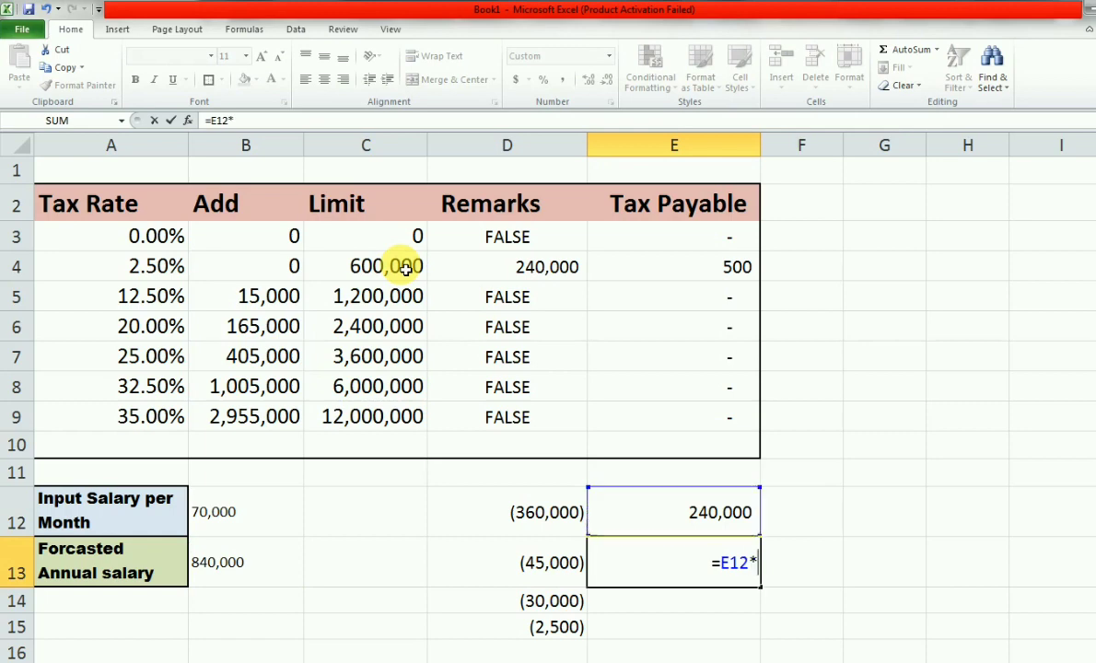
{"action": "left_click", "coordinate": [169, 269]}
{"action": "key", "text": "Return"}
{"action": "type", "text": "="}
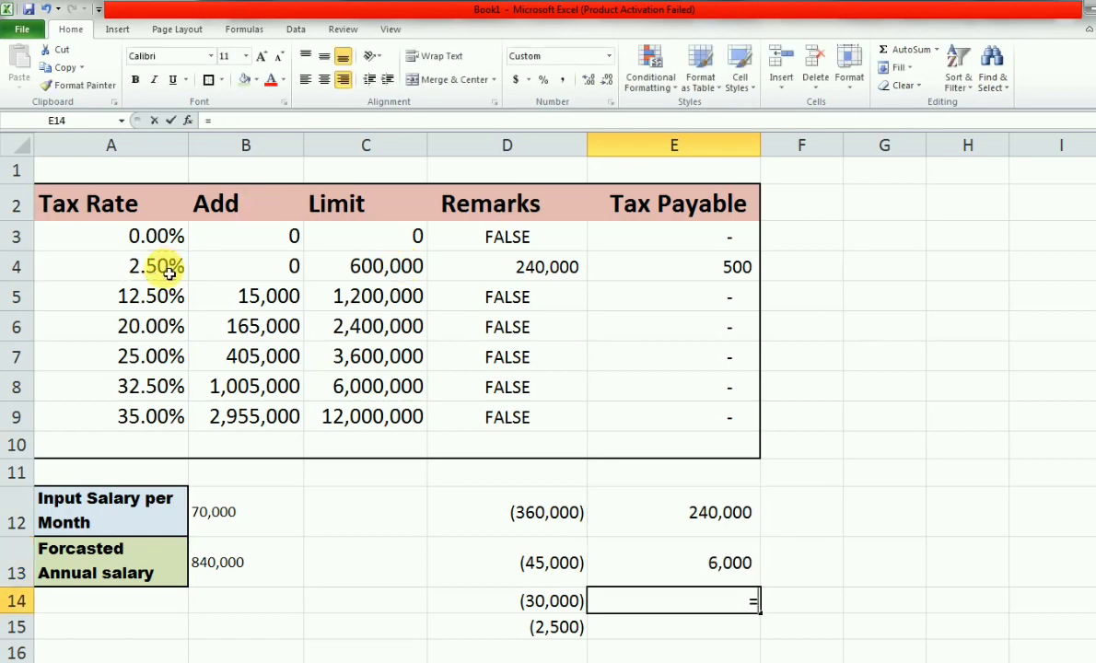
{"action": "key", "text": "Up"}
{"action": "type", "text": "+"}
{"action": "left_click", "coordinate": [271, 266]}
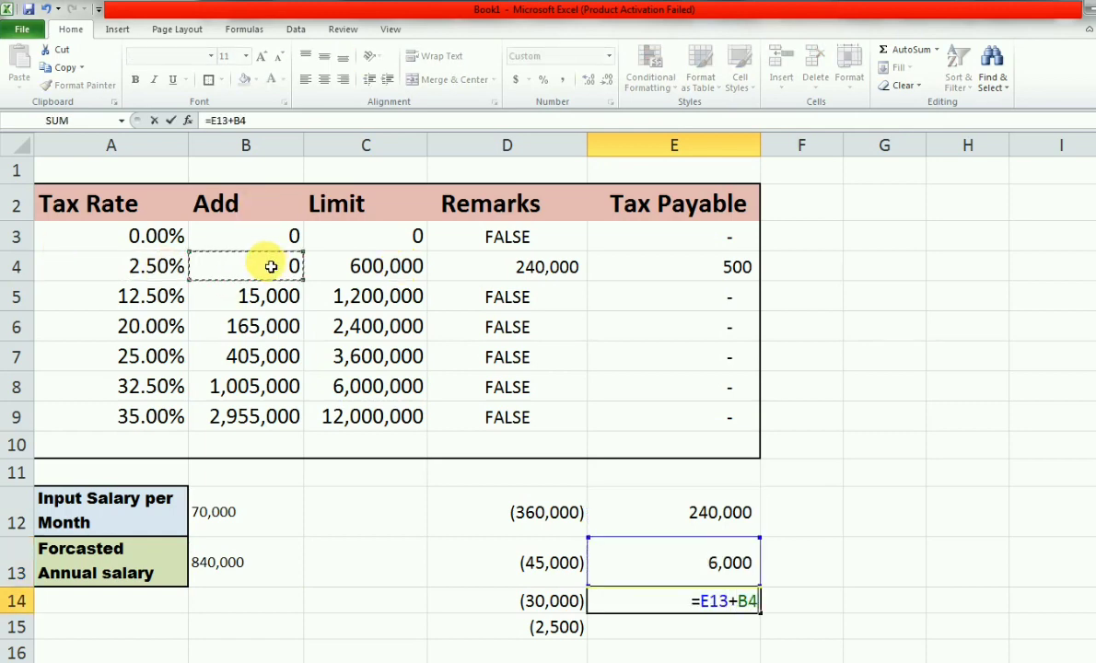
{"action": "key", "text": "Return"}
Enter =E14/12 in E15 to confirm the 500 monthly tax.
{"action": "type", "text": "="}
{"action": "key", "text": "Up"}
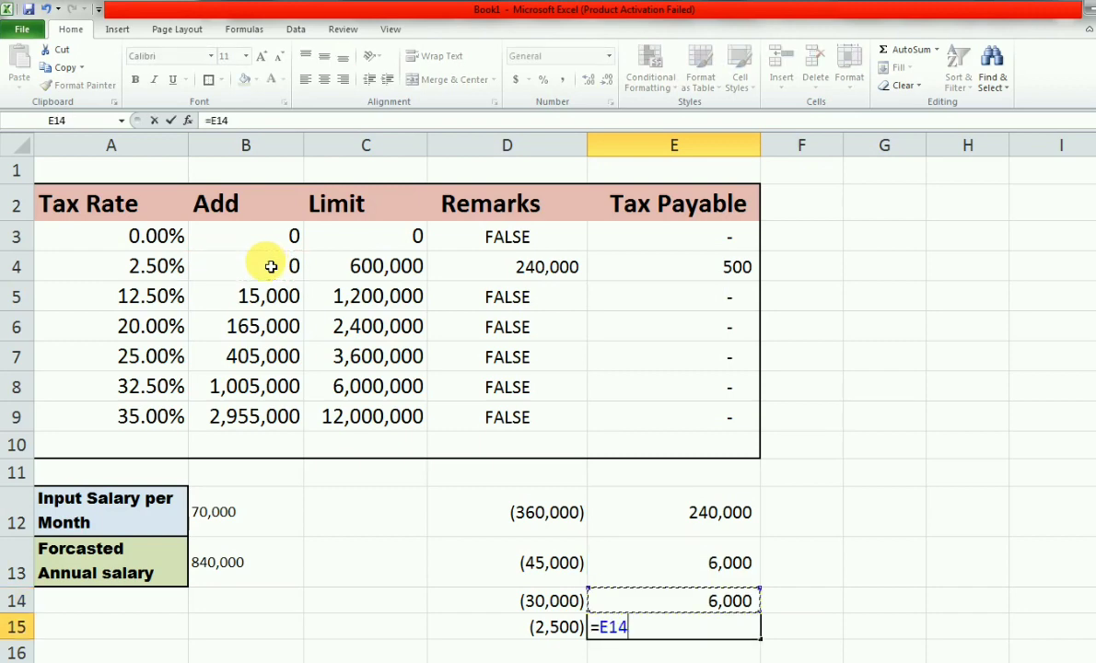
{"action": "type", "text": "/12"}
{"action": "key", "text": "Return"}
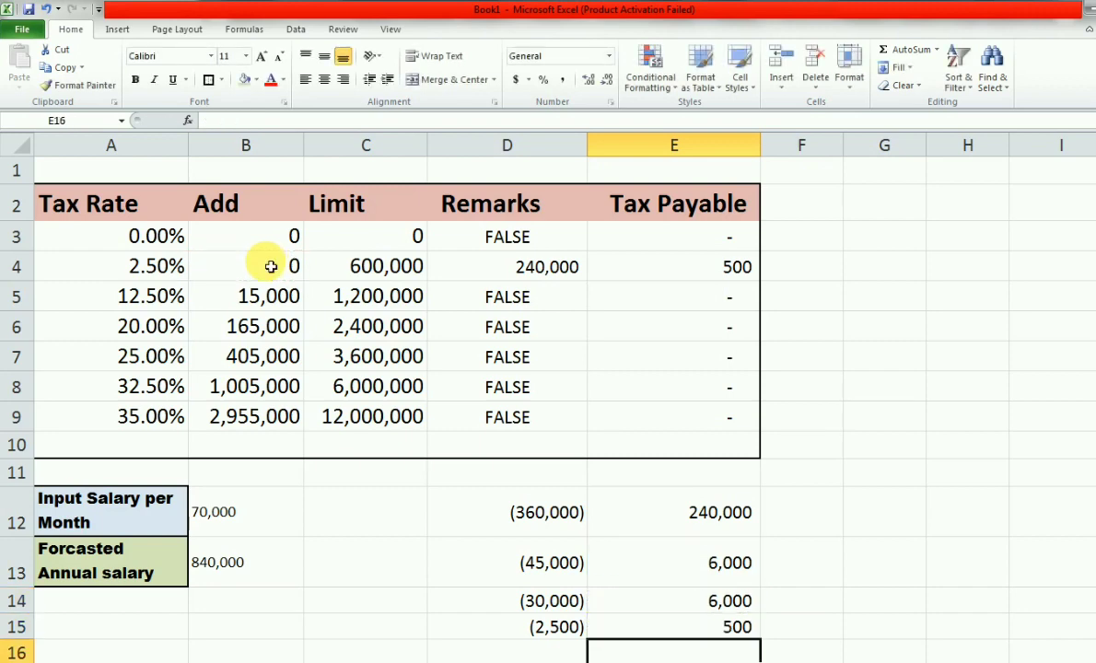
{"action": "key", "text": "Up"}
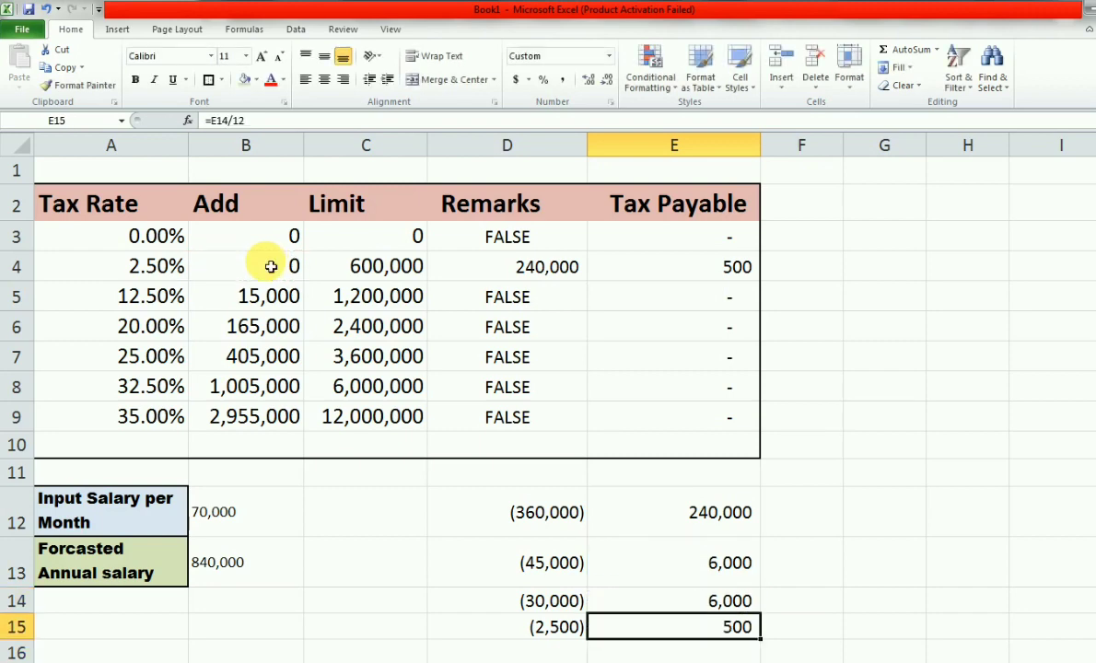